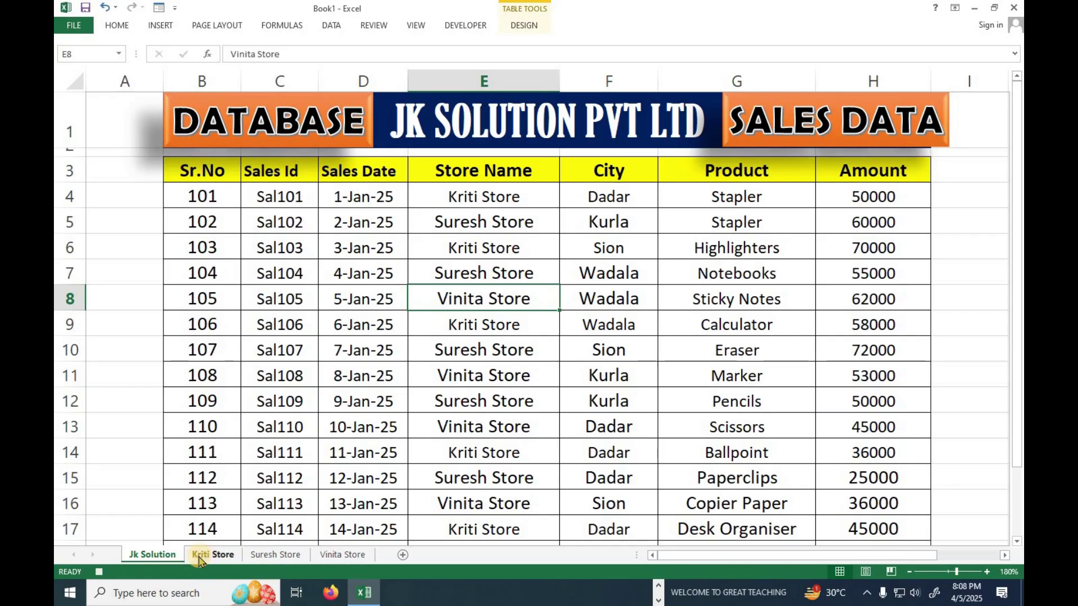
Examine the sales table headers on the Jk Solution sheet and the store name and header layouts on the three store sheets.
drag(206, 175, 830, 168)
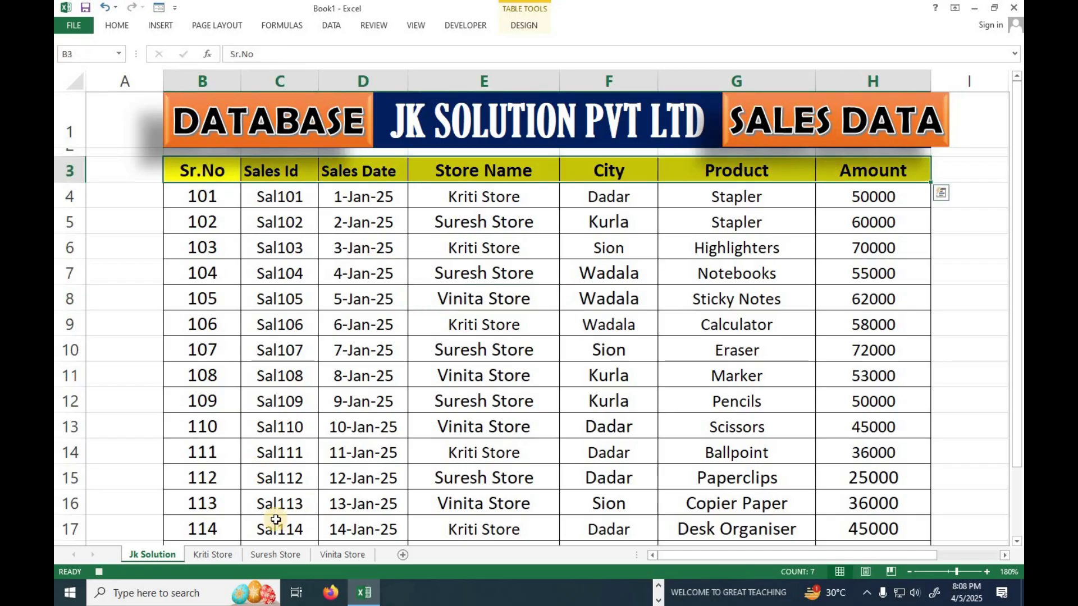
click(221, 556)
drag(205, 200, 867, 193)
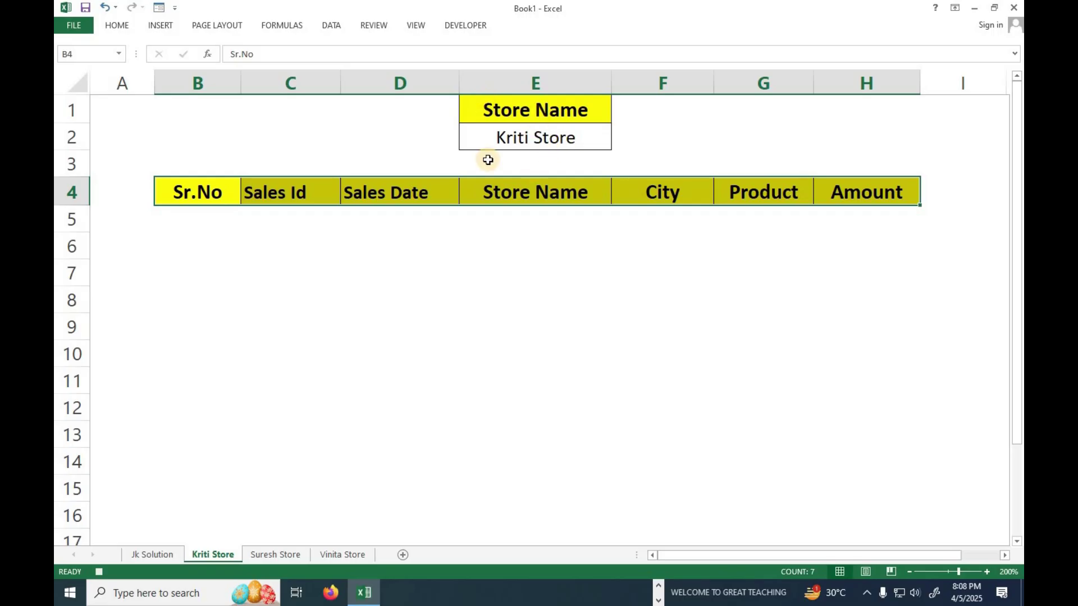
drag(152, 117, 876, 355)
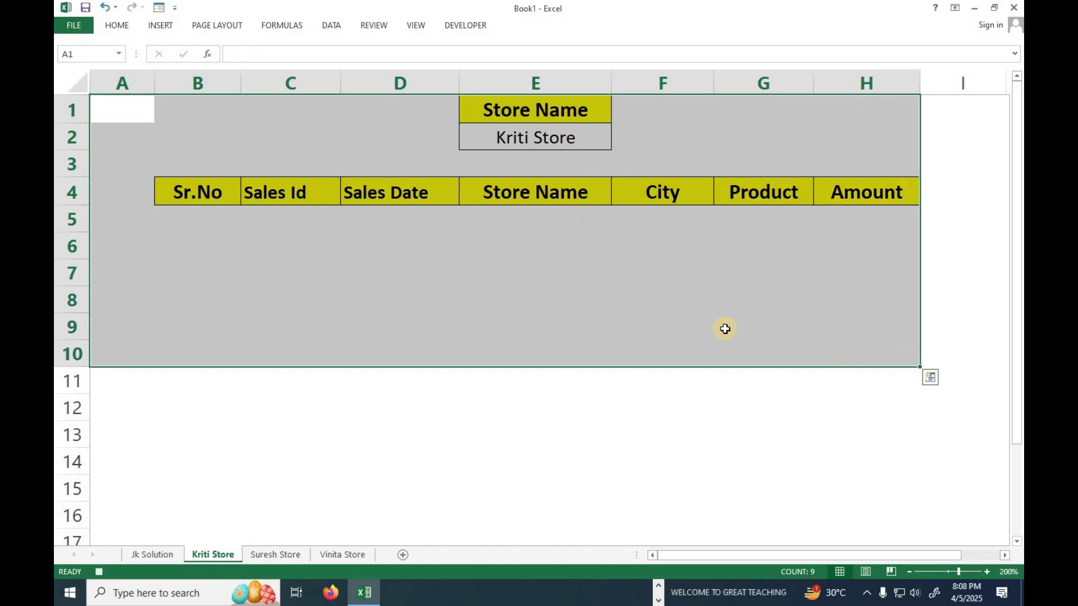
click(278, 554)
click(558, 138)
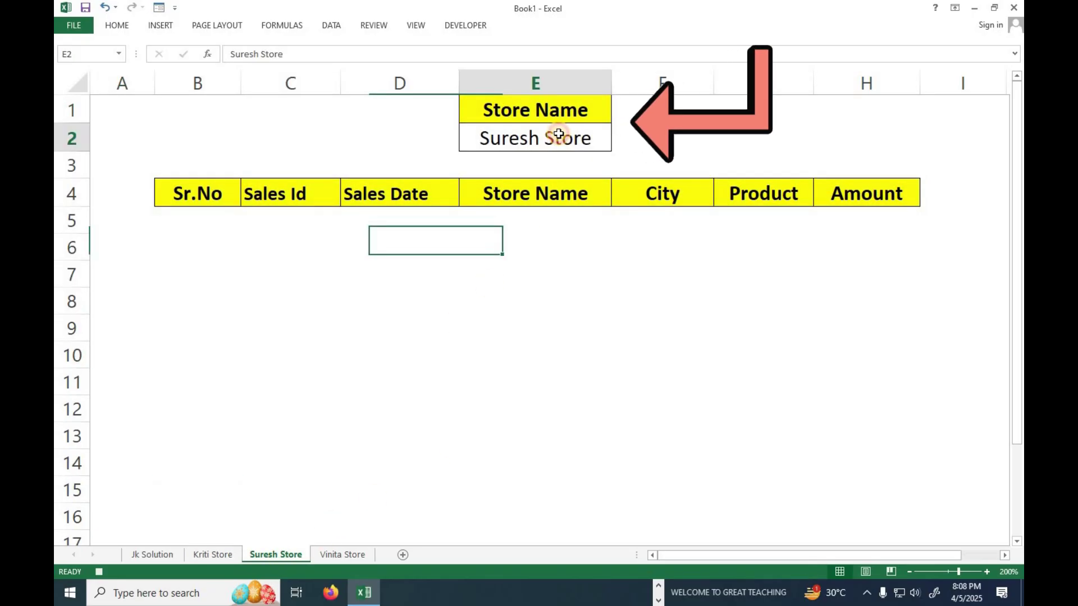
click(330, 557)
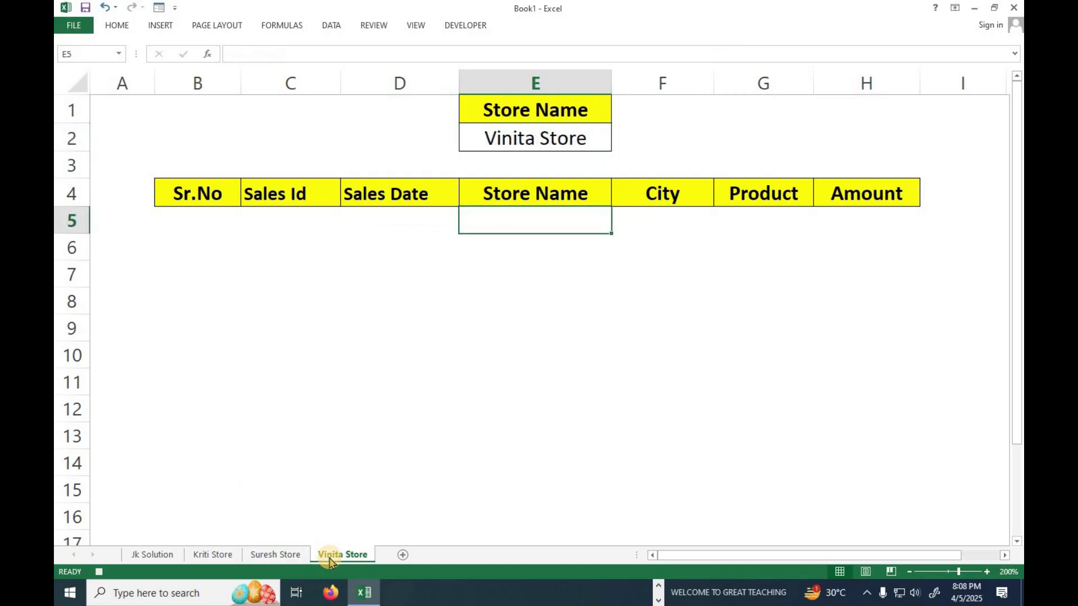
click(152, 554)
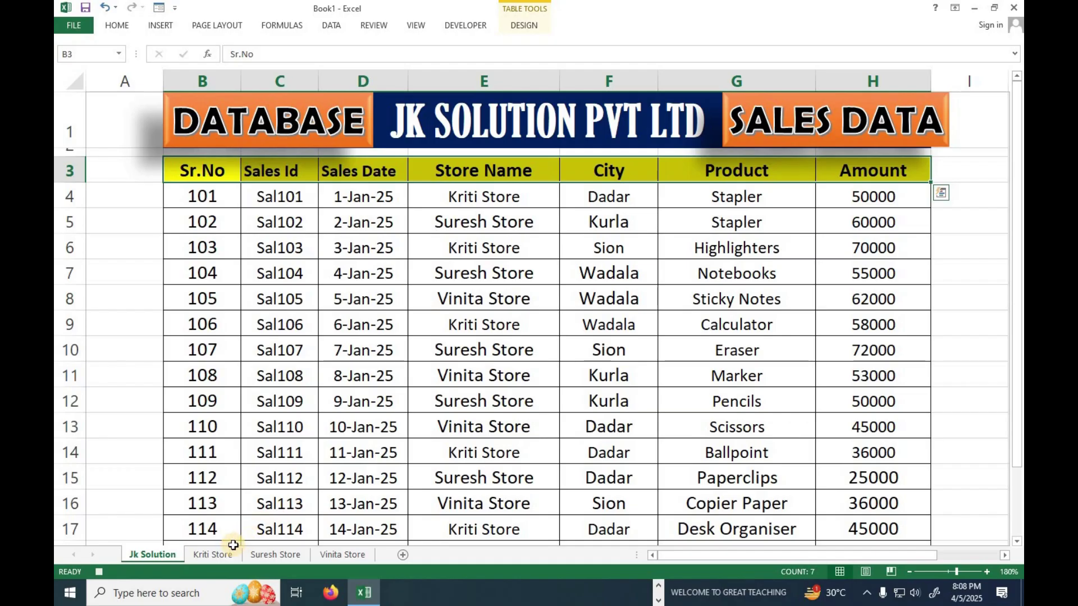
click(213, 555)
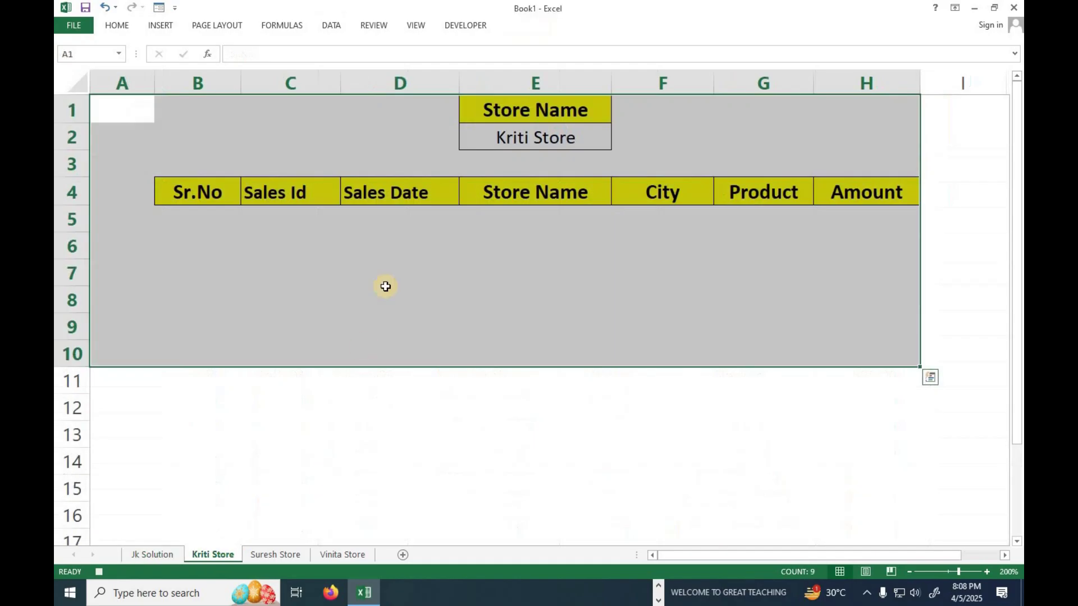
click(533, 299)
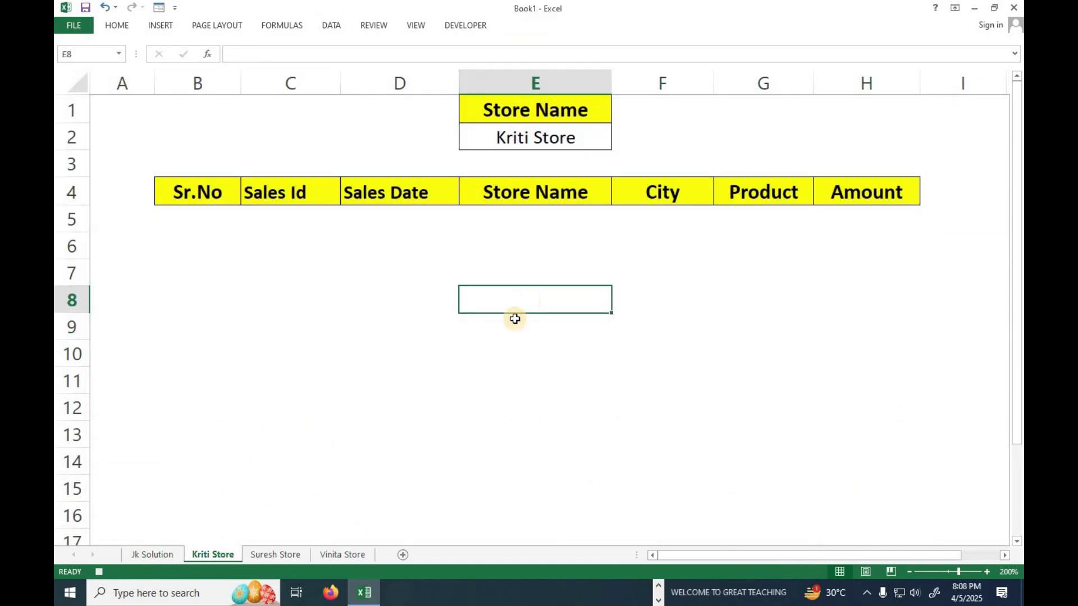
click(159, 556)
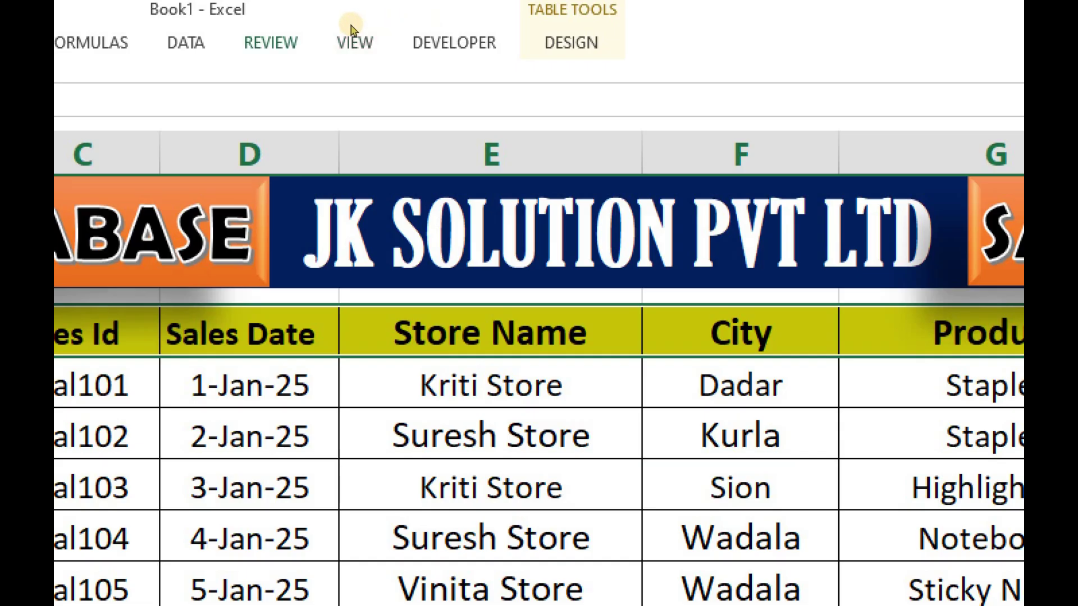
Open the Customize the Ribbon settings from the Jk Solution sheet.
click(417, 23)
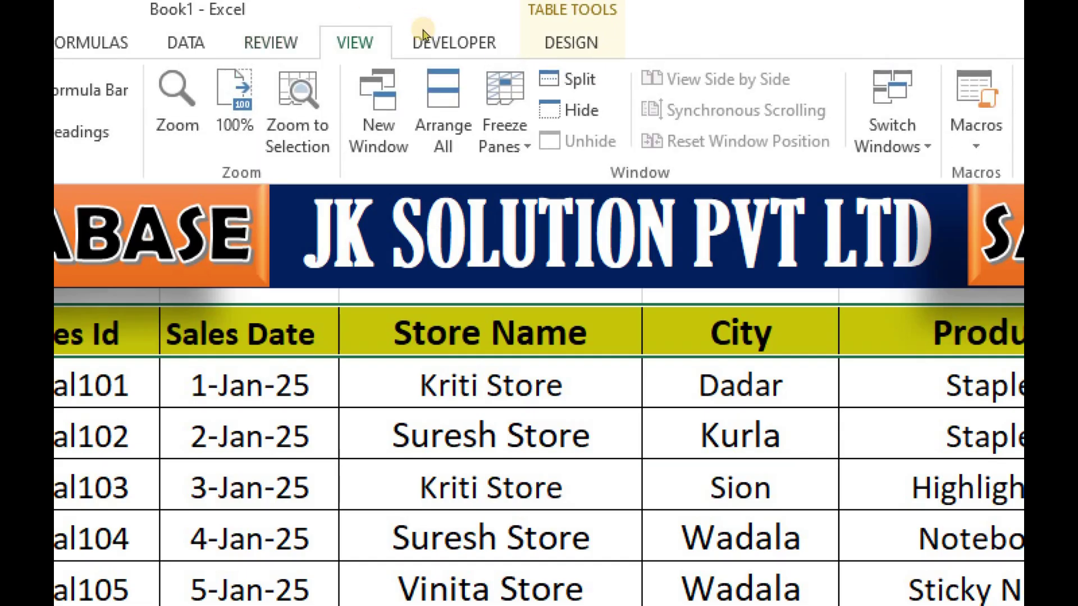
right_click(447, 83)
key(Down)
key(Down)
key(Down)
key(Down)
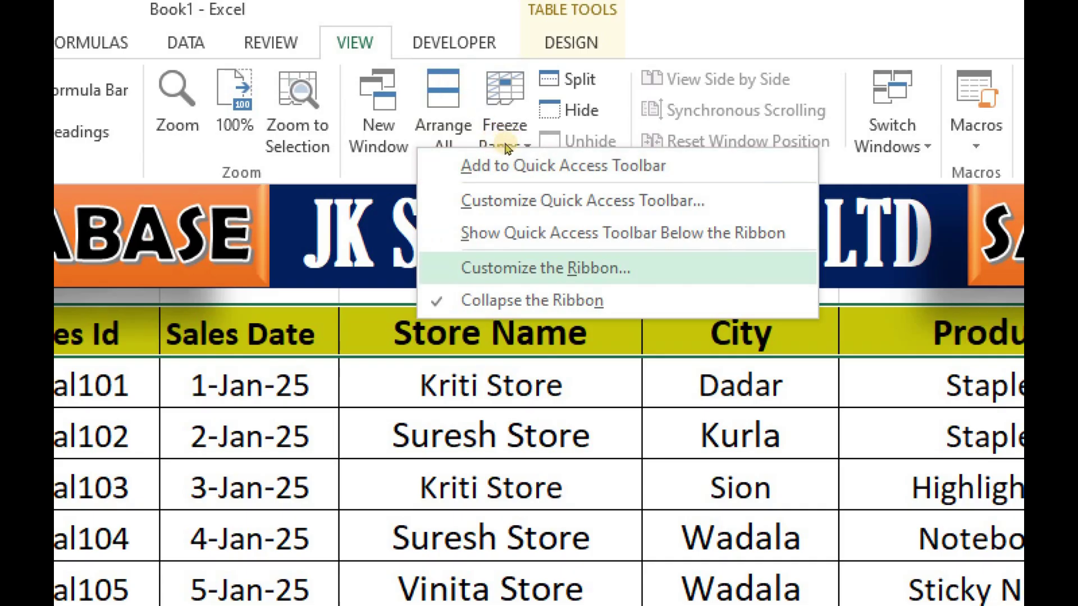
key(Return)
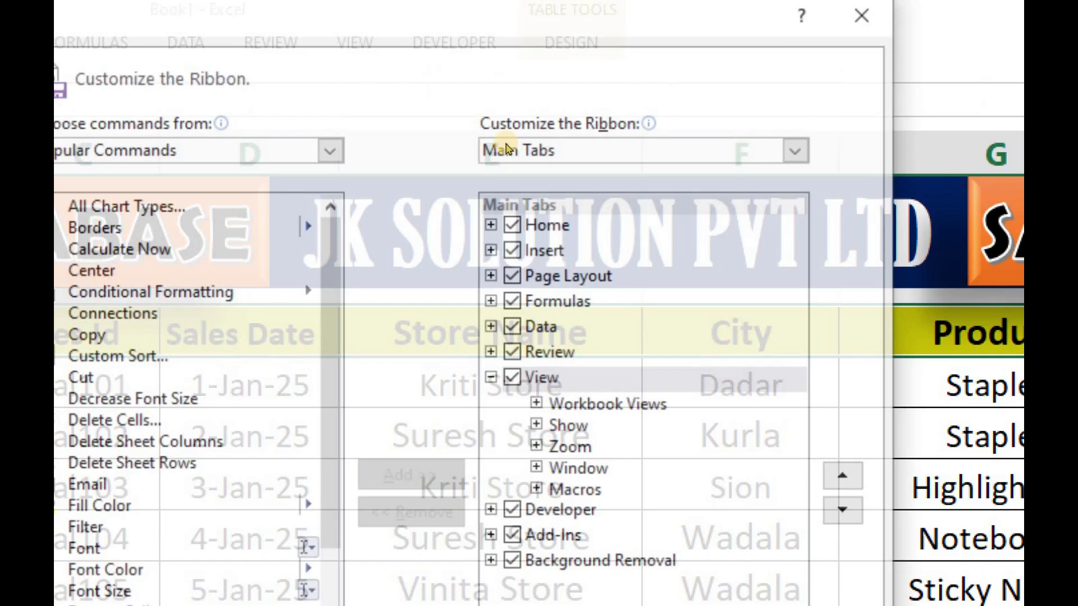
Make sure Developer is enabled among the main ribbon tabs and apply the settings.
drag(509, 39, 587, 47)
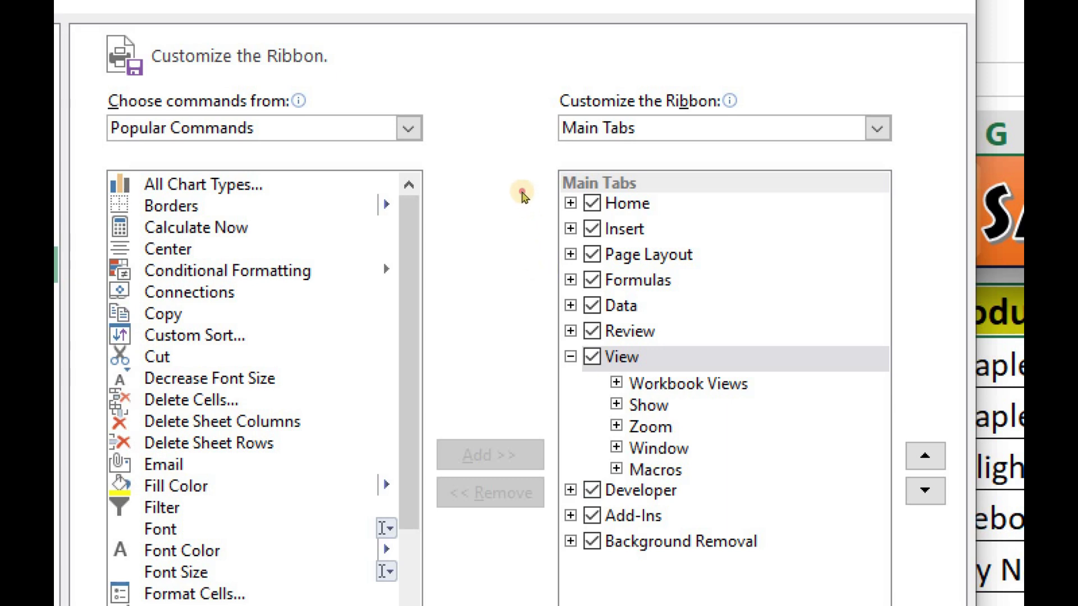
key(Left)
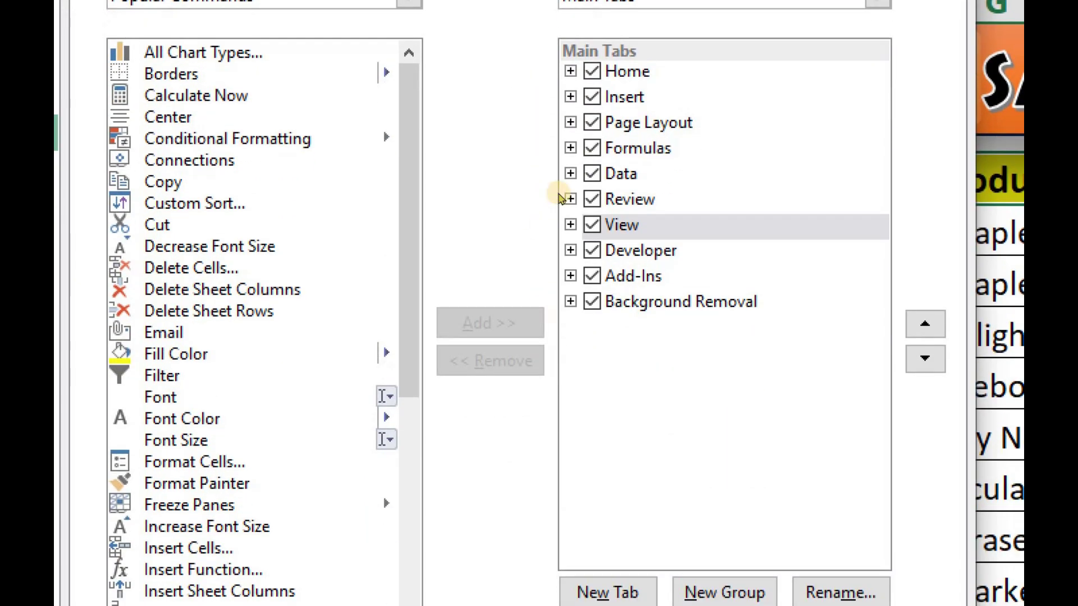
key(Down)
key(space)
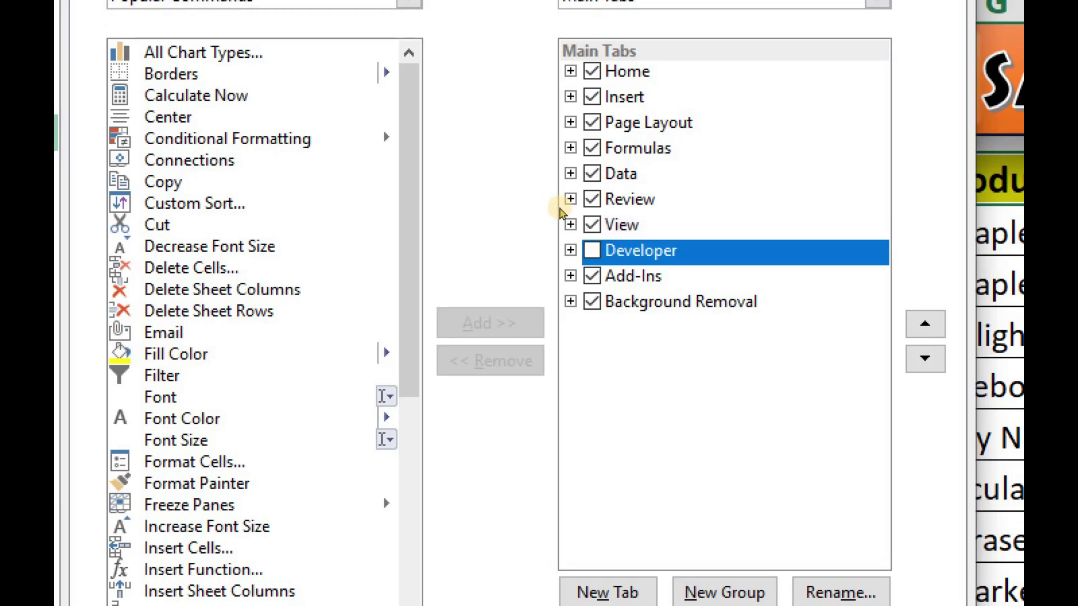
key(space)
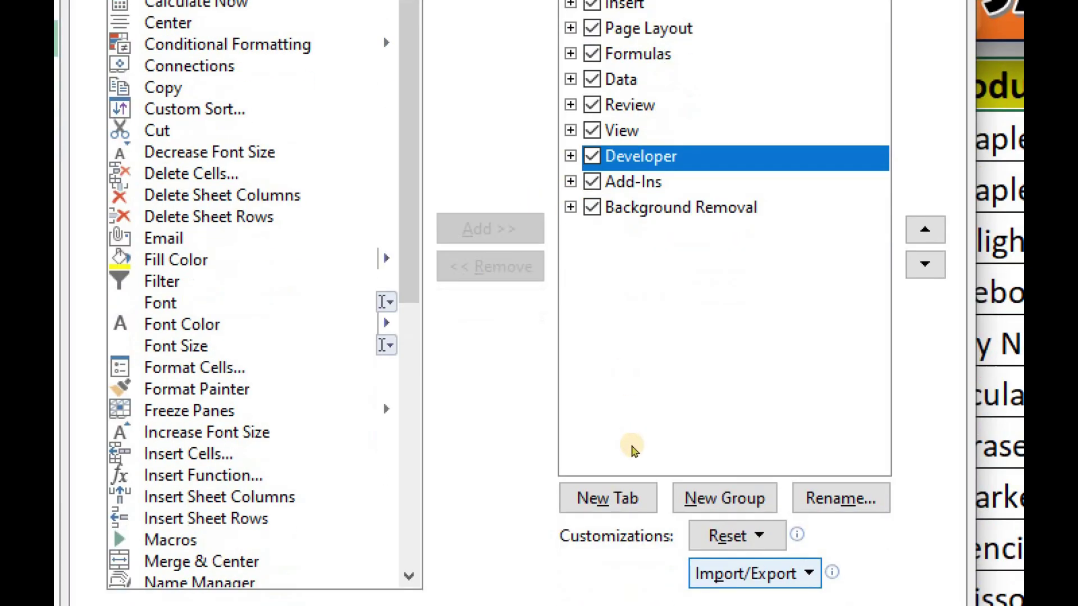
key(Return)
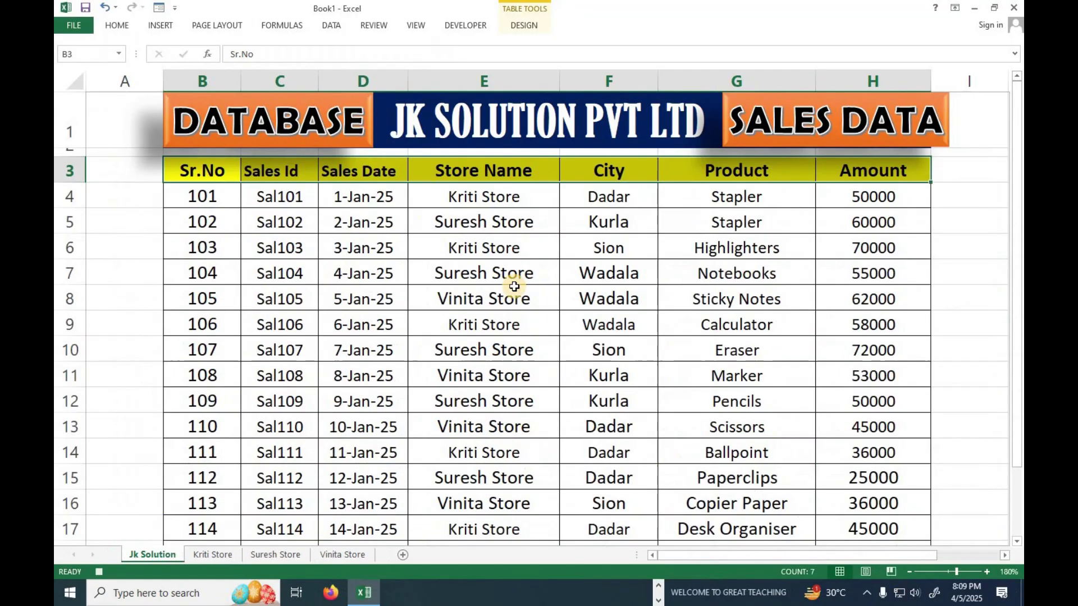
View the Developer commands and the Customize Ribbon page in the program options.
click(466, 26)
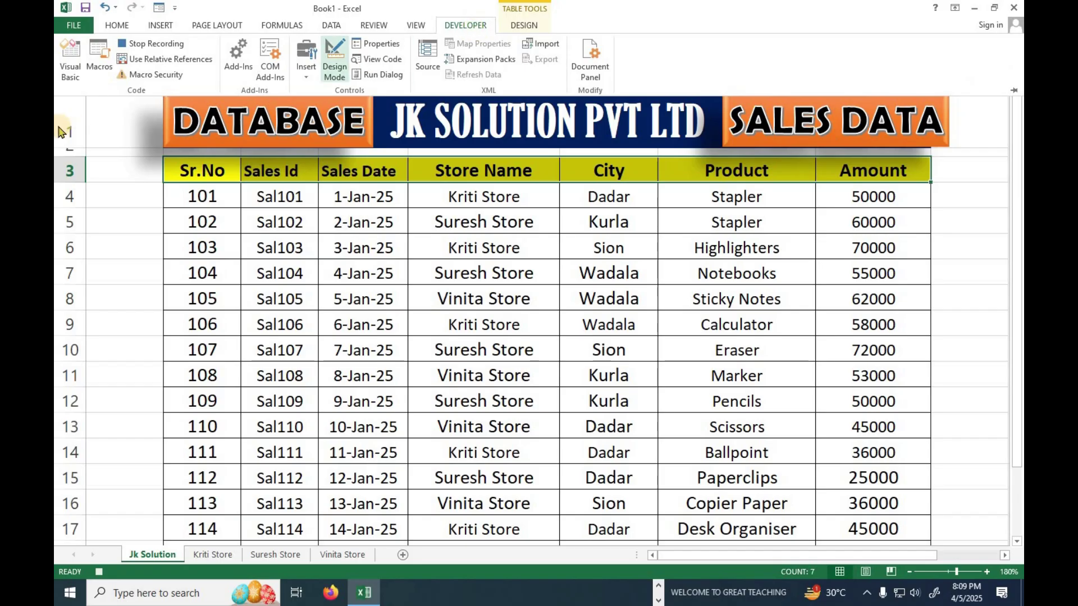
click(71, 27)
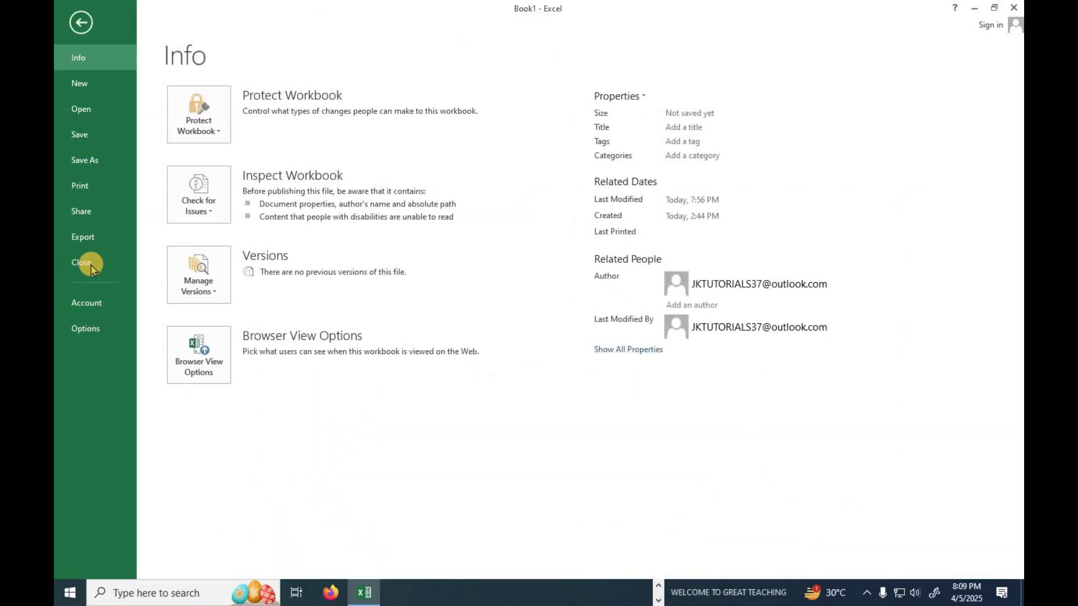
click(85, 329)
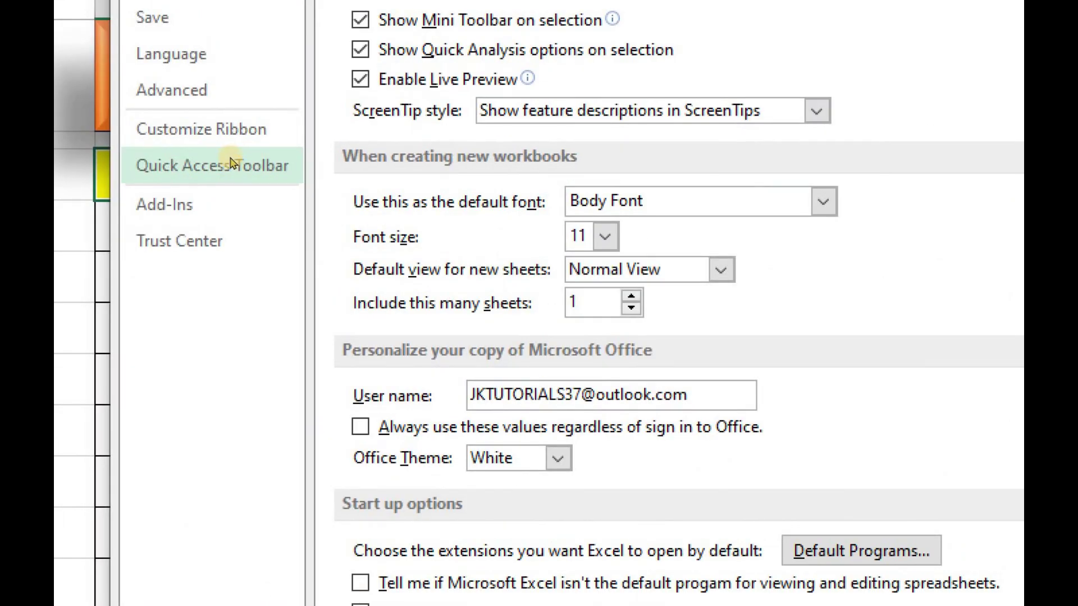
click(230, 144)
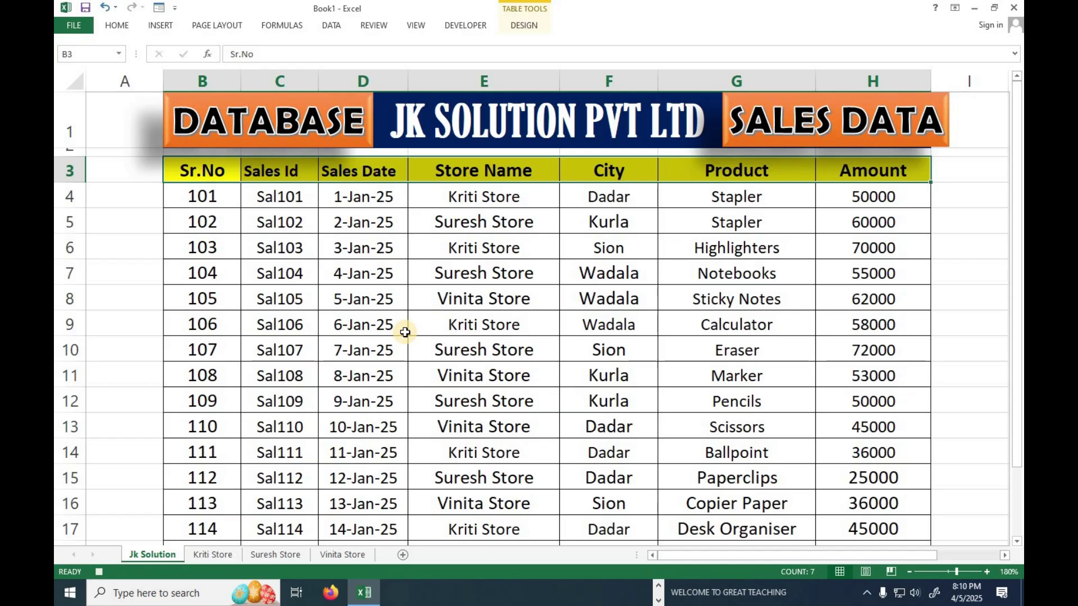
Look through the Kriti Store, Suresh Store and Vinita Store sheets.
click(228, 555)
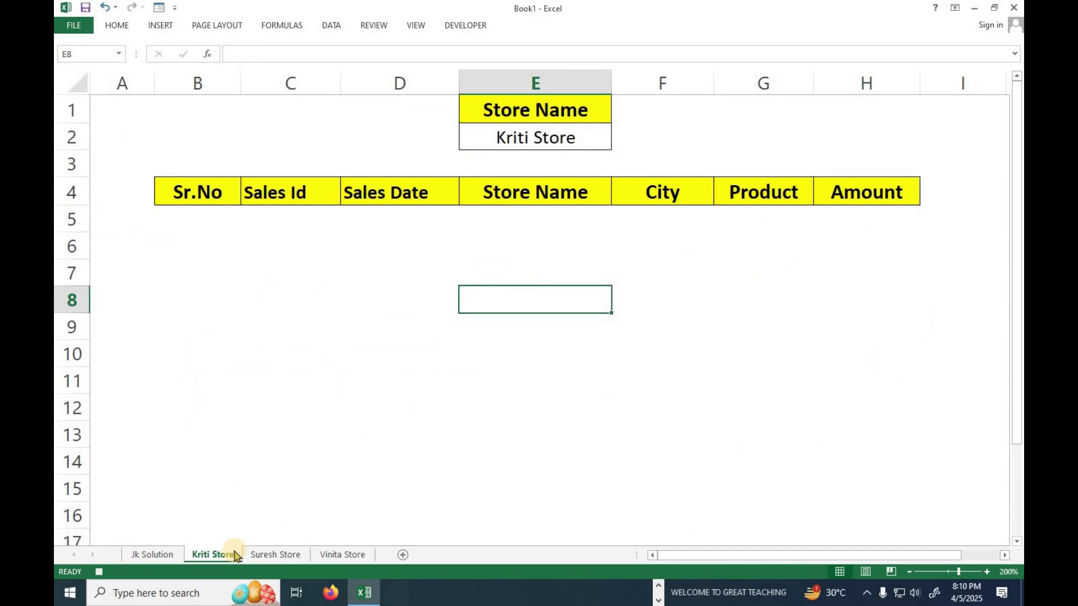
click(268, 557)
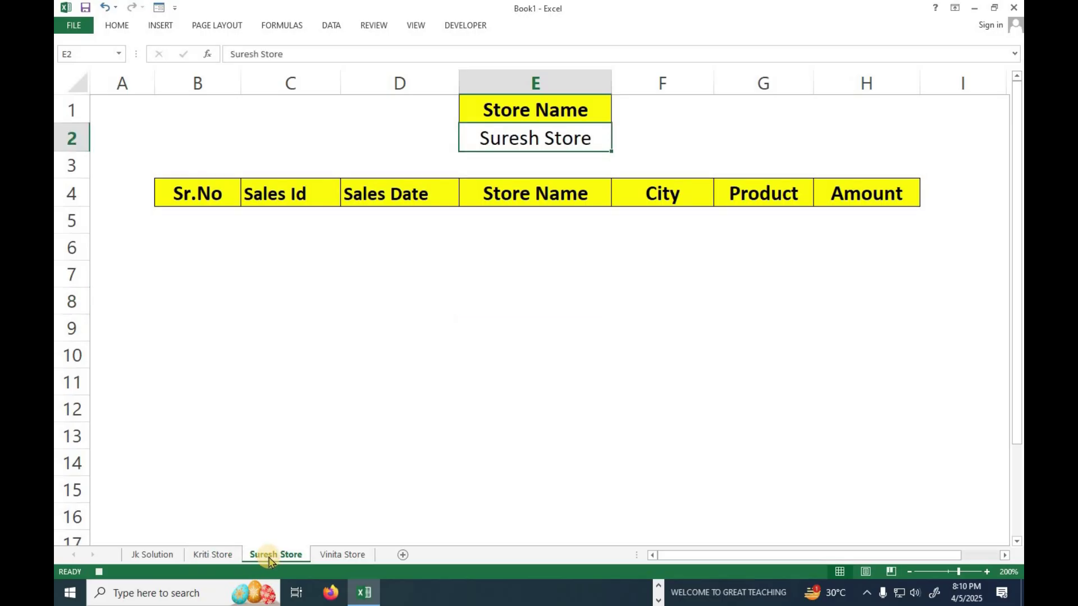
click(335, 563)
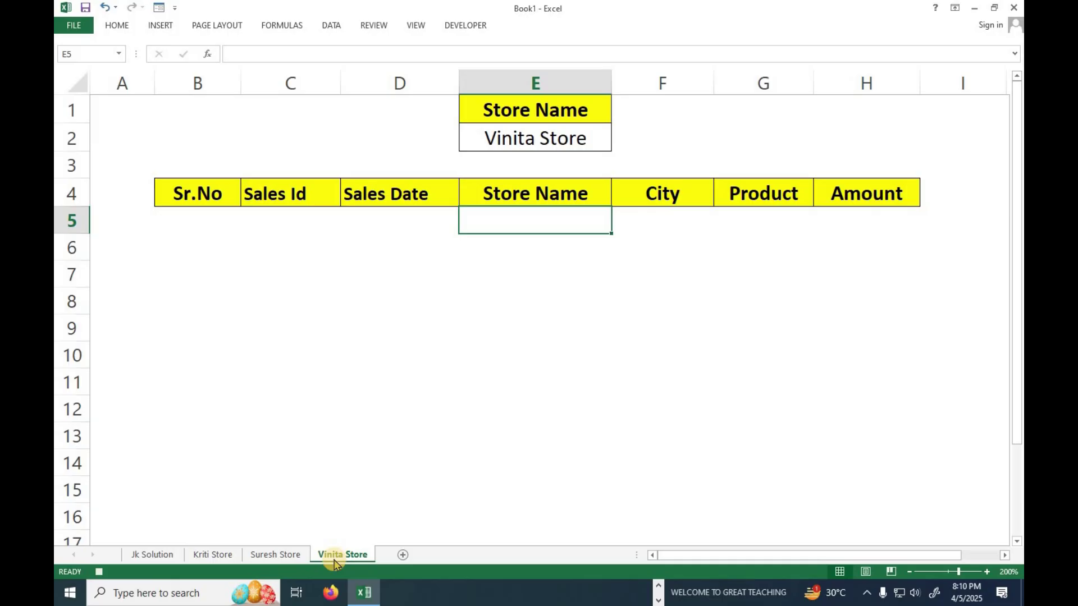
On the Kriti Store sheet, stop the running macro recording and start recording a new macro named kstore in This Workbook.
click(214, 559)
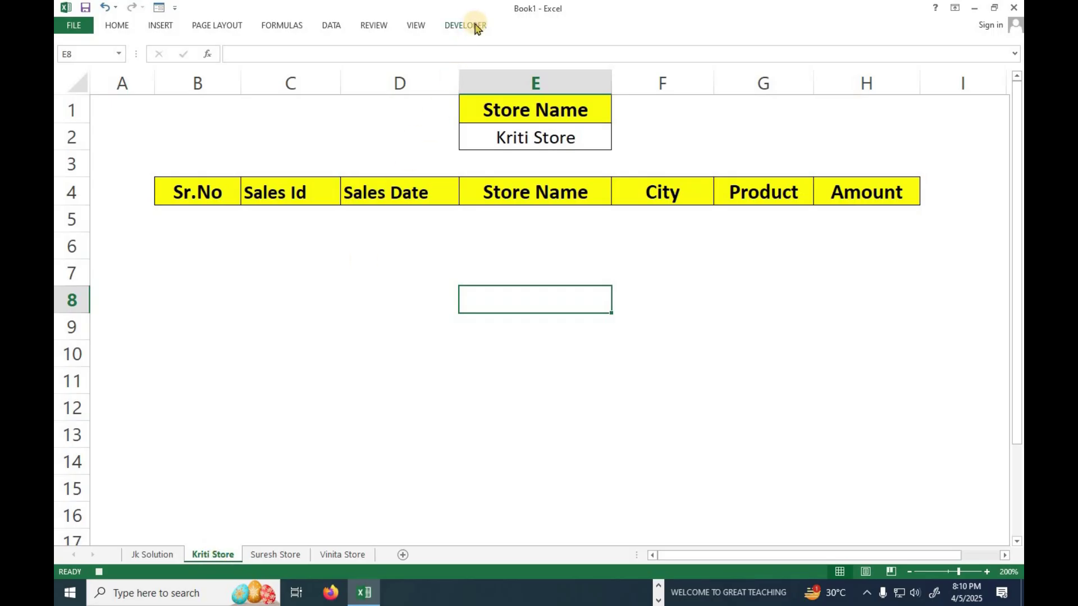
click(476, 26)
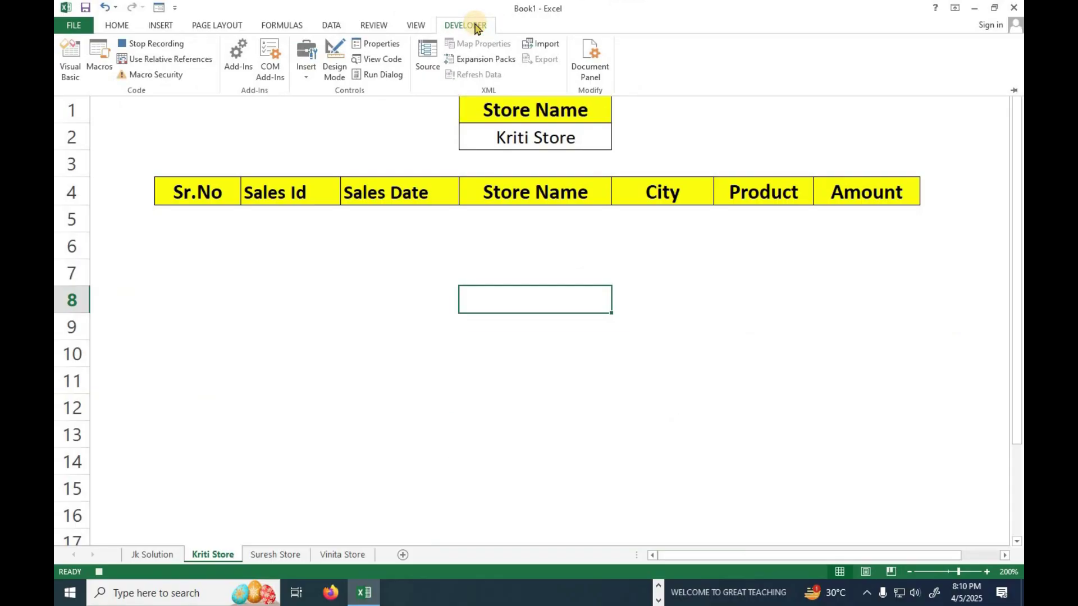
click(136, 49)
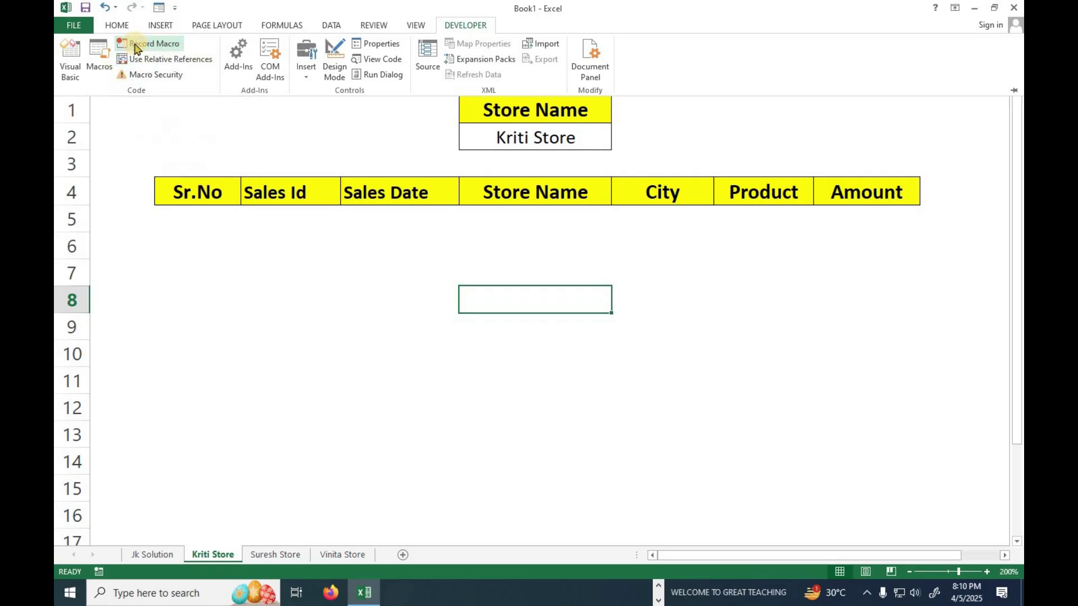
click(167, 50)
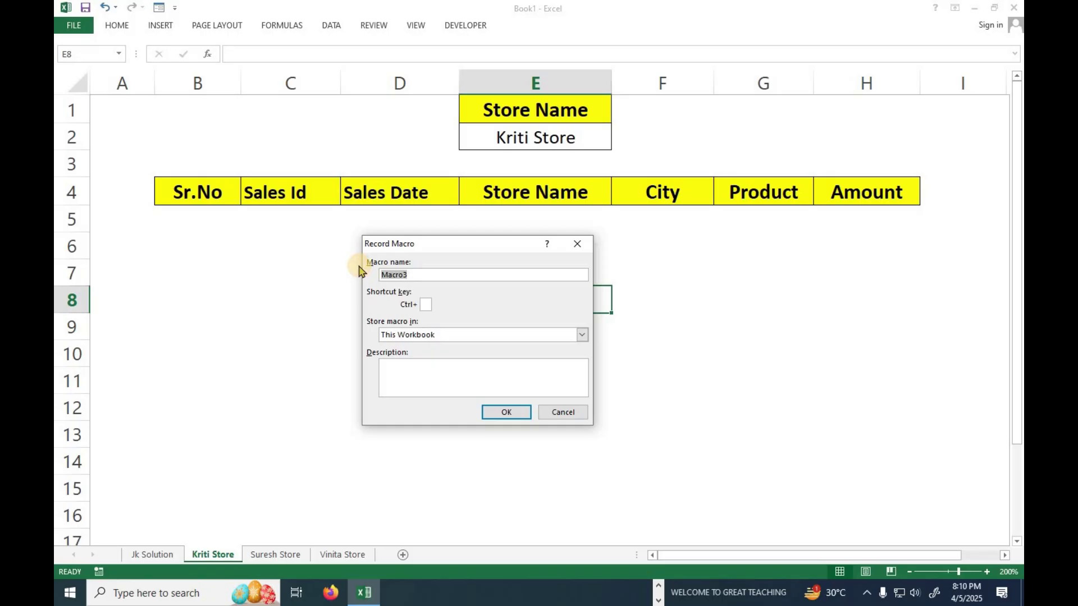
text(kstore)
click(508, 415)
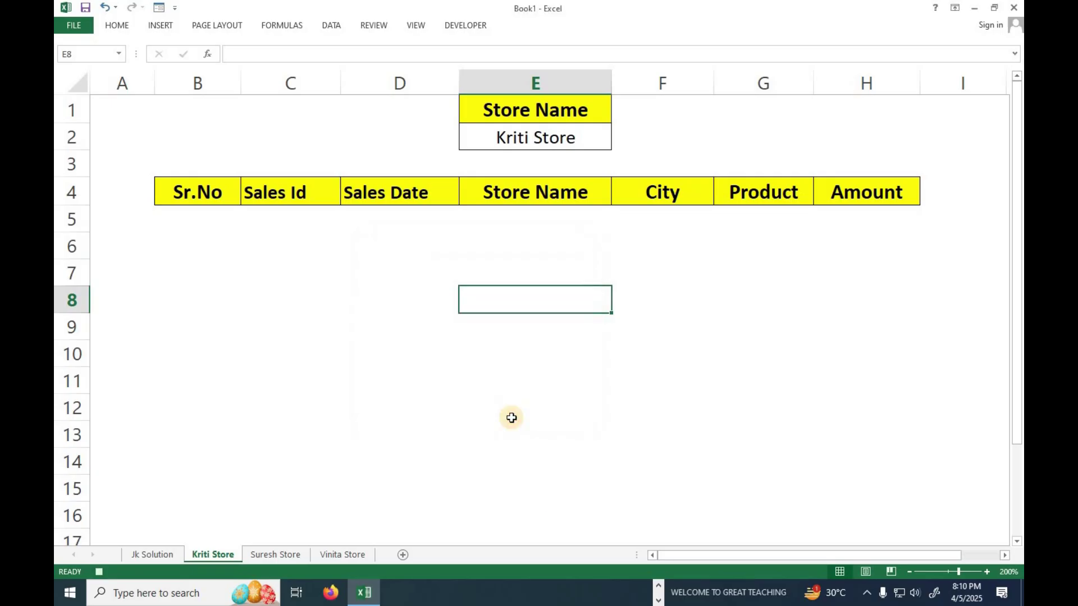
Start an advanced filter from the Kriti Store sheet with the entire Jk Solution sales table, Table1[#All], as the list range.
click(468, 26)
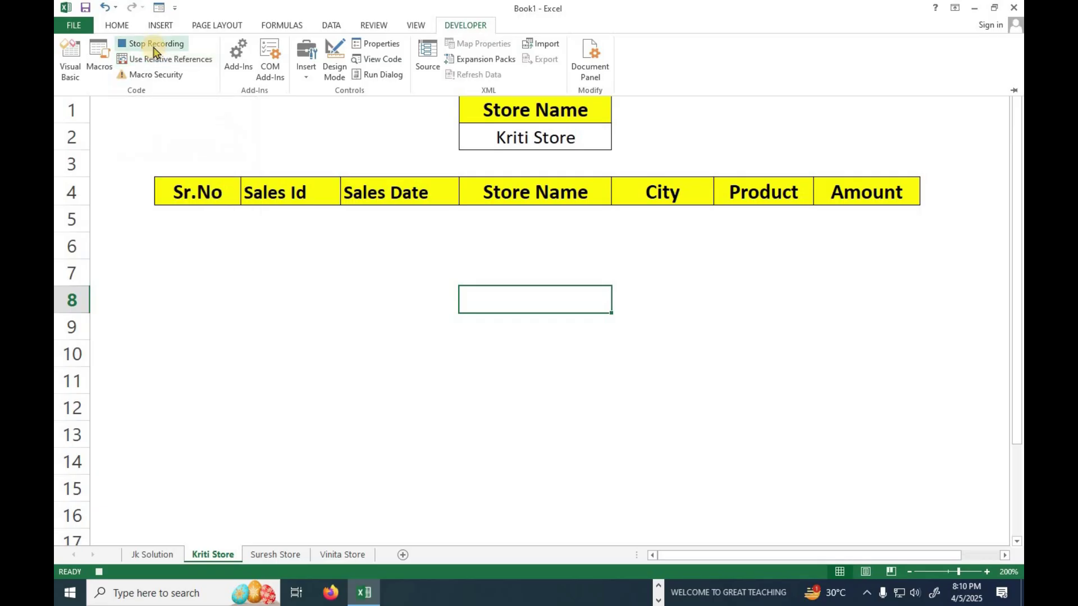
click(332, 26)
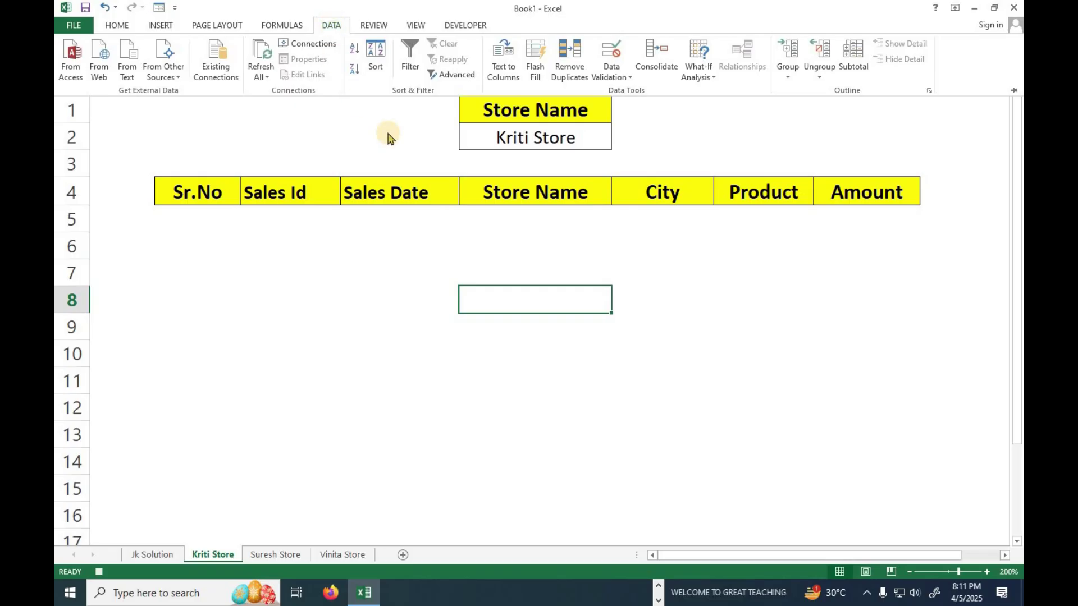
click(453, 74)
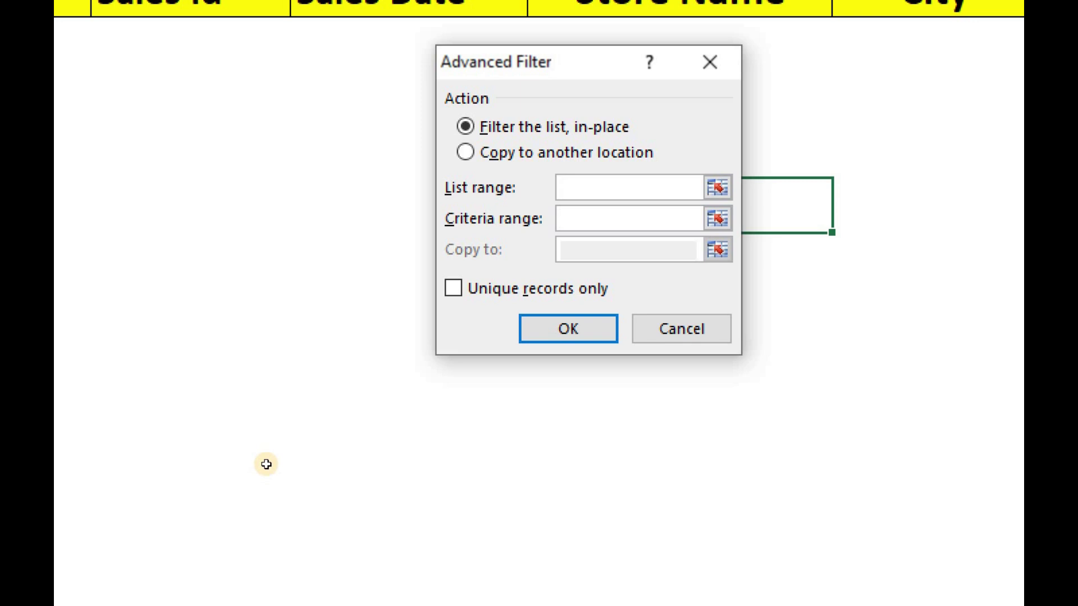
click(155, 555)
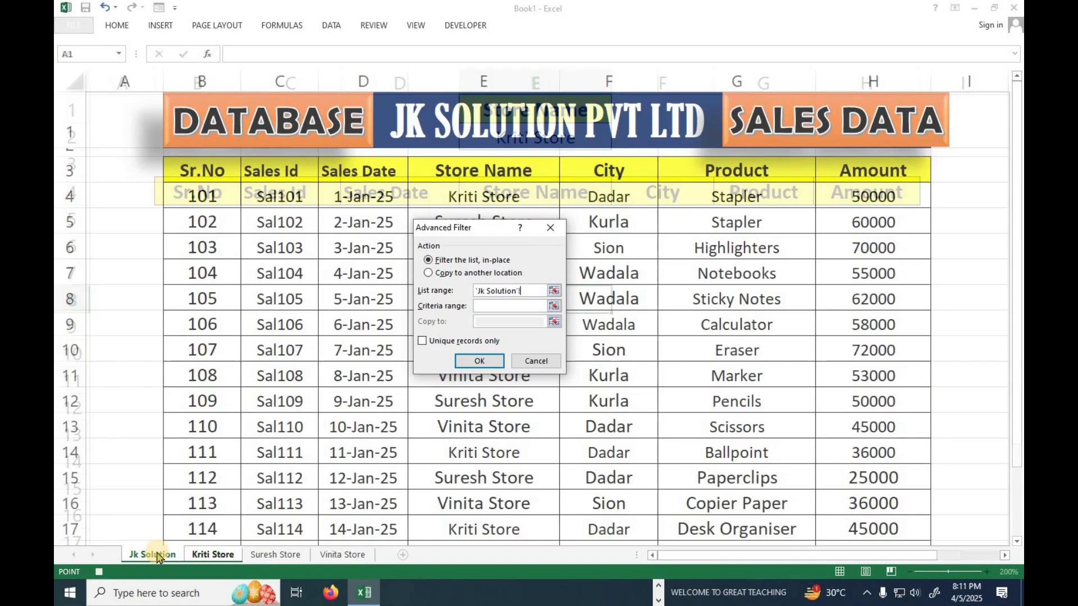
drag(195, 179, 893, 477)
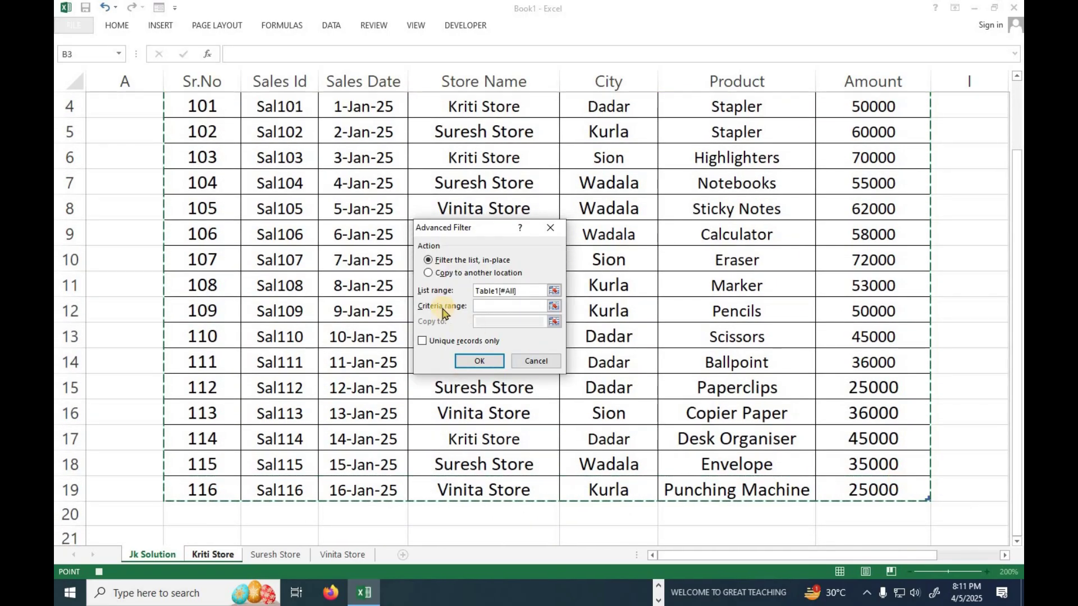
Run the filter with criteria range E1:E2, copying the matching records to the header range B4:H4 of the Kriti Store sheet.
click(507, 307)
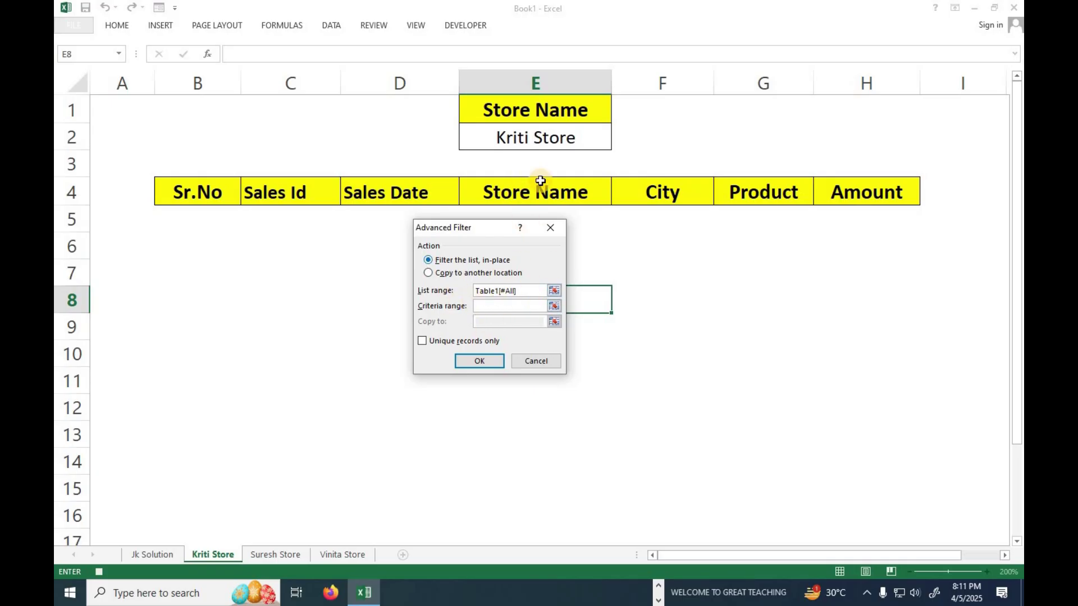
drag(545, 109, 567, 143)
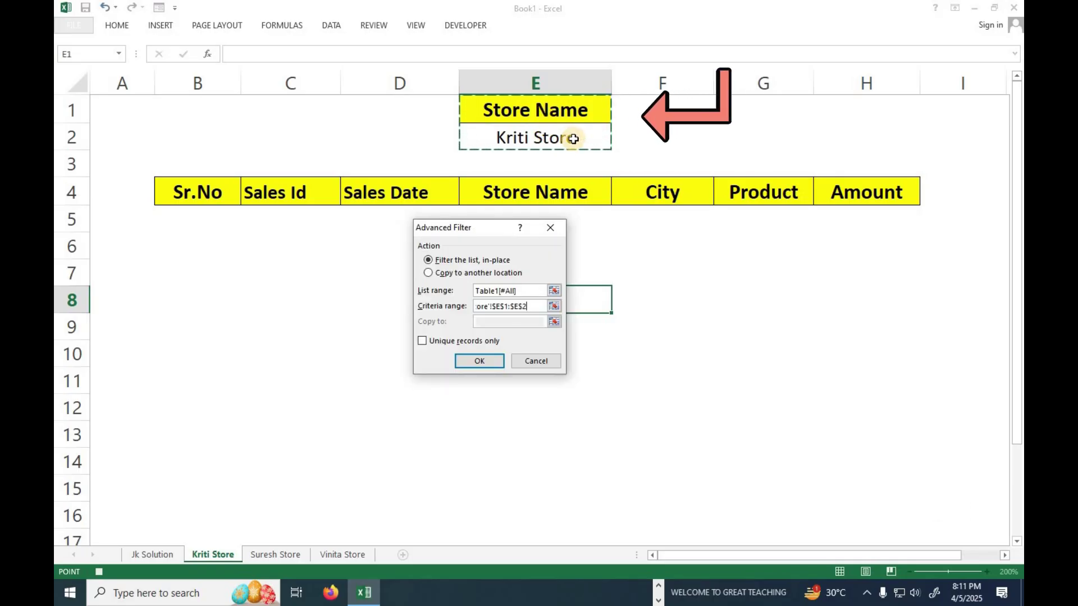
click(443, 274)
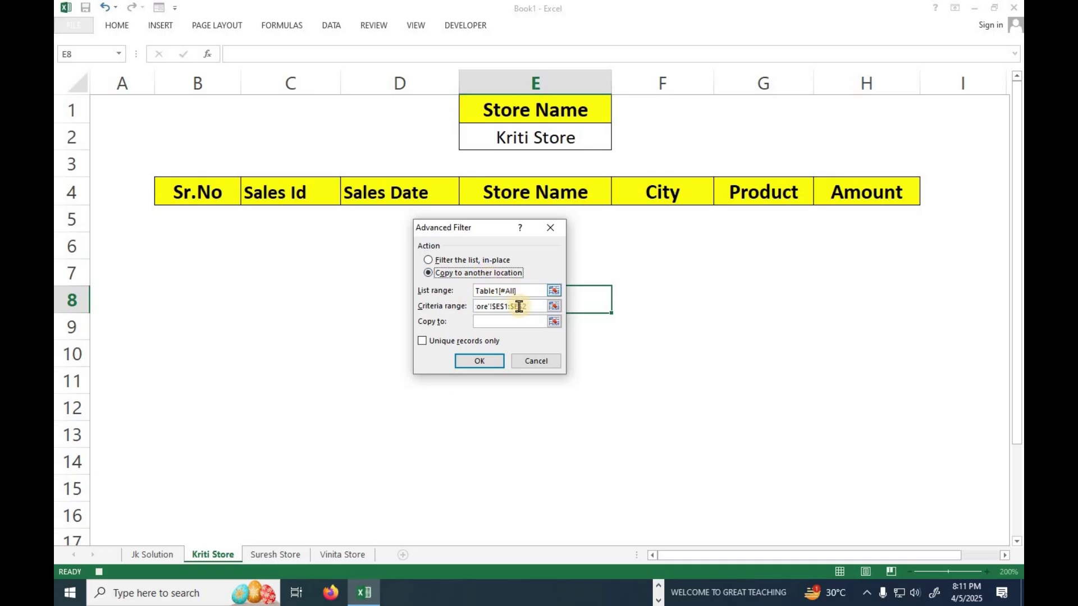
click(509, 324)
drag(202, 195, 876, 200)
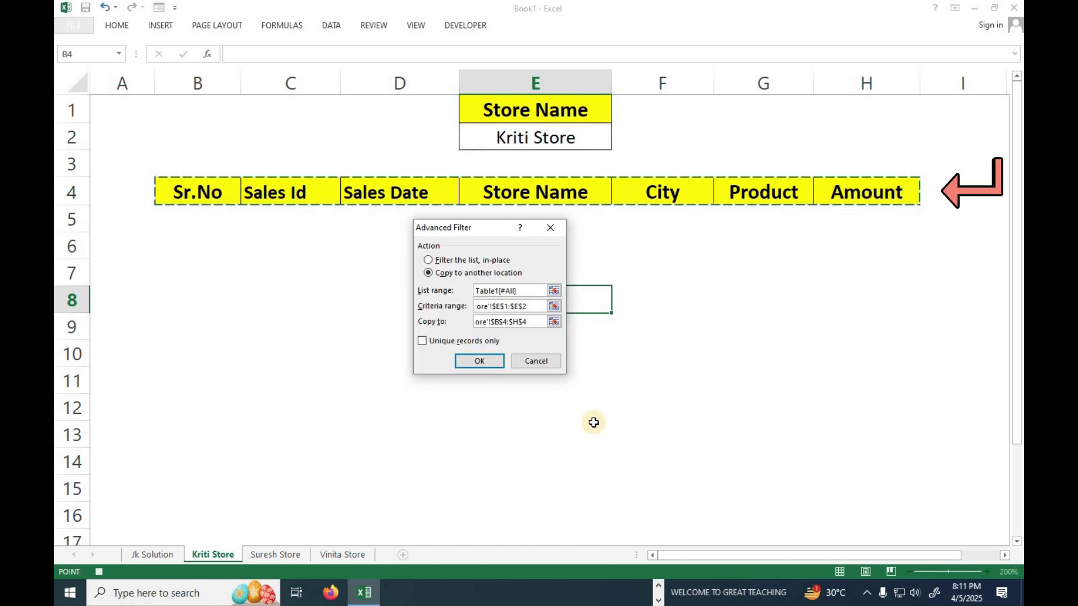
click(479, 361)
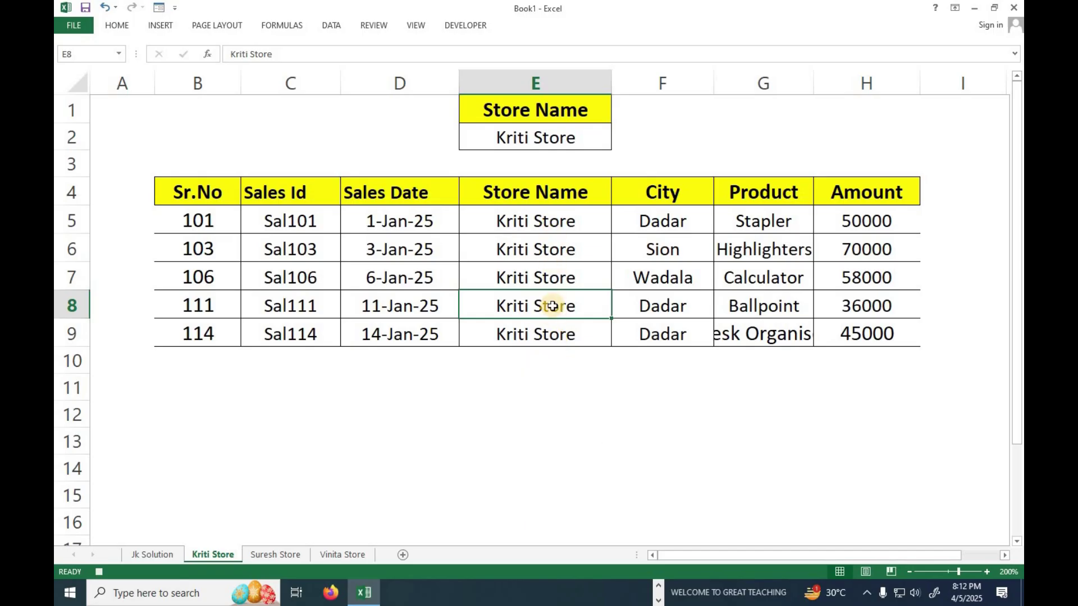
Stop the current macro recording and start recording a macro named sstore in This Workbook on the Suresh Store sheet.
click(475, 23)
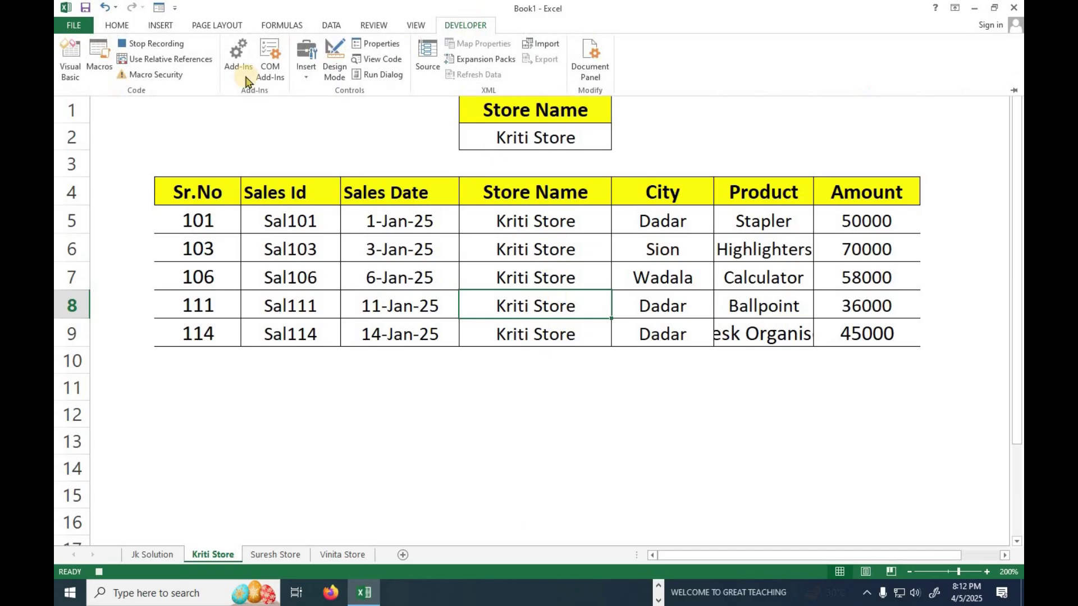
click(145, 43)
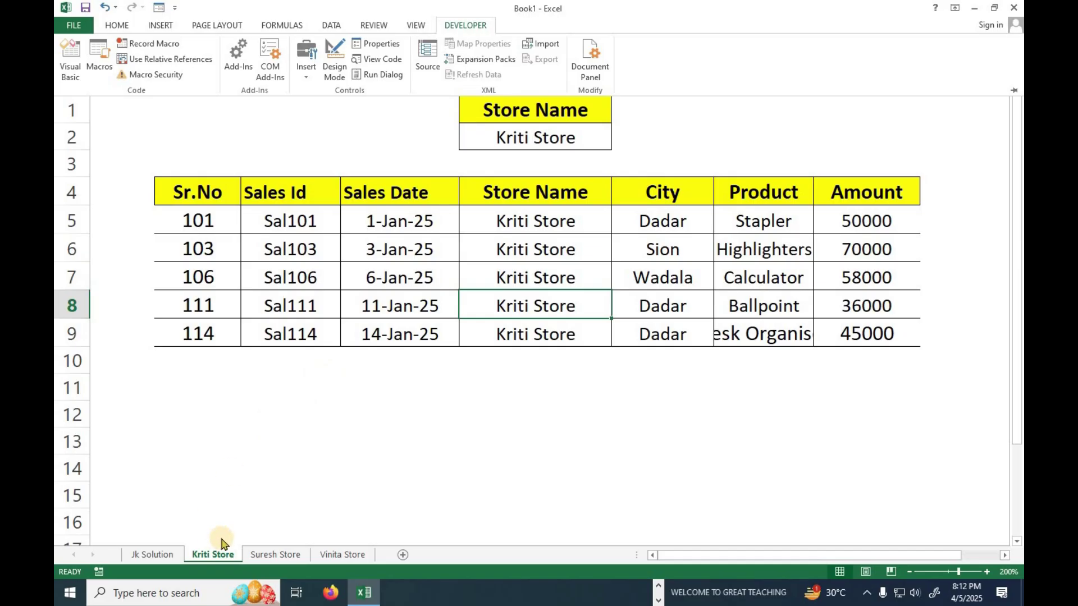
click(279, 558)
click(276, 555)
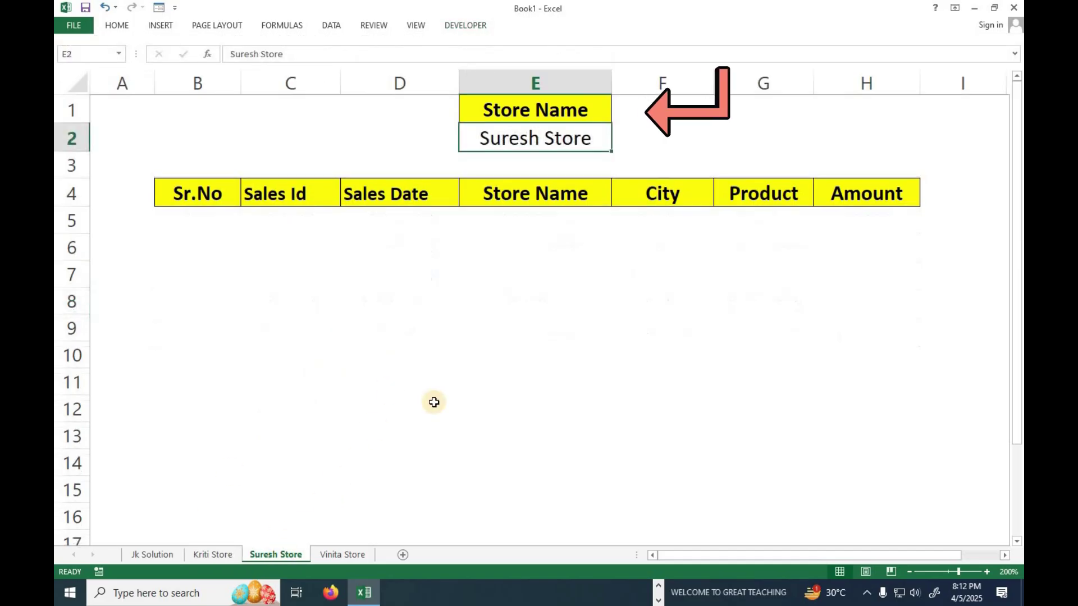
click(522, 222)
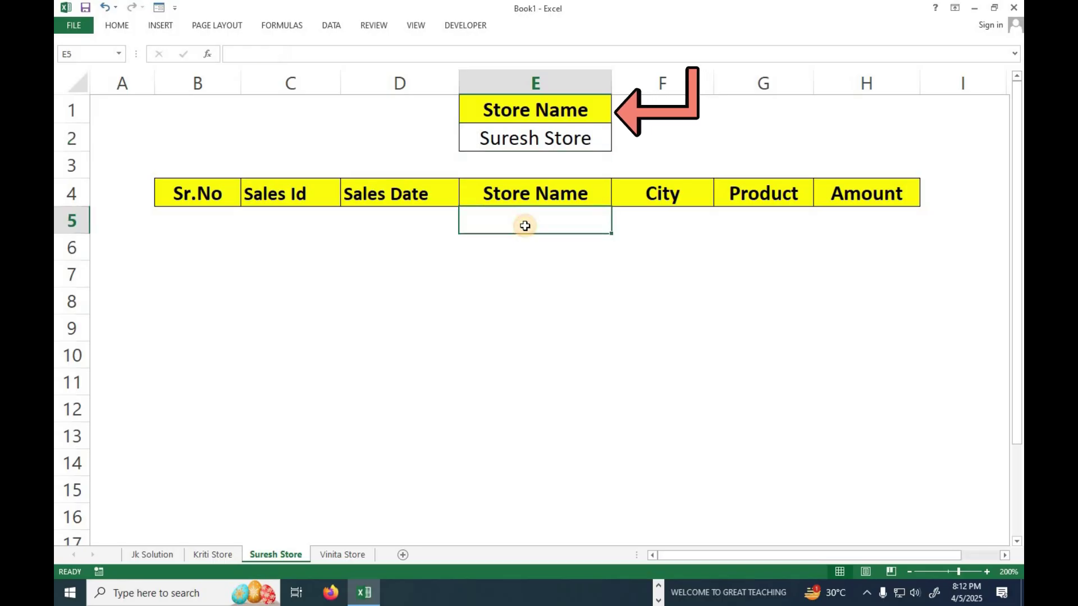
click(473, 28)
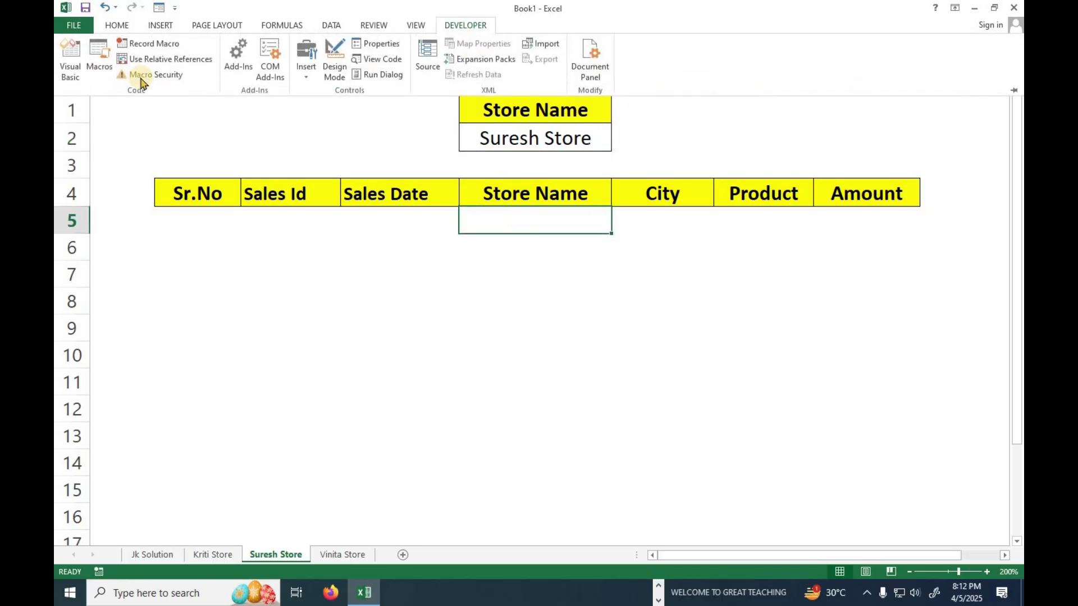
click(144, 45)
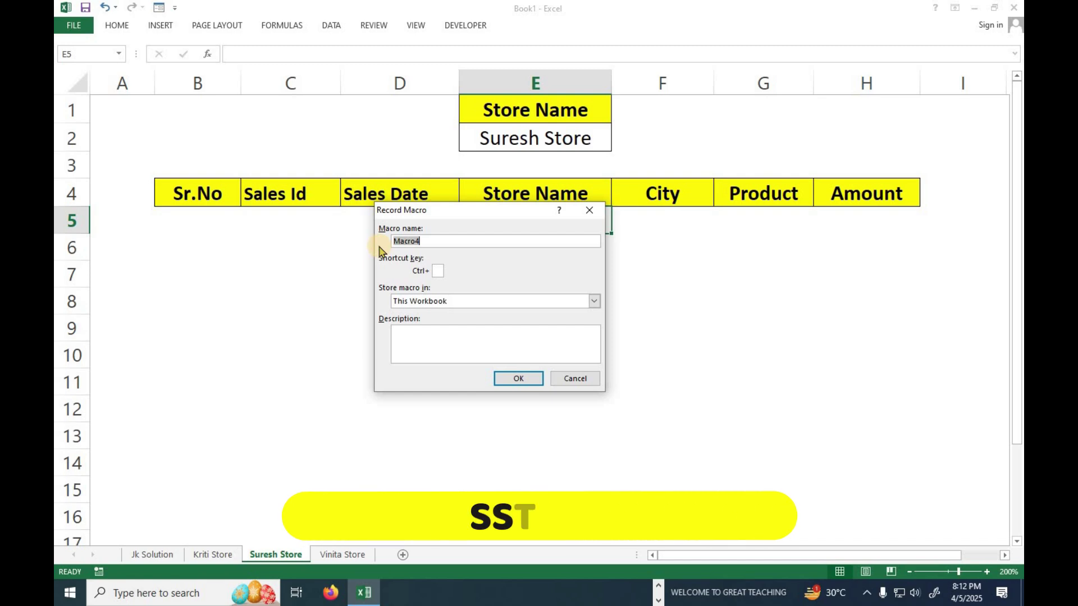
text(sstore)
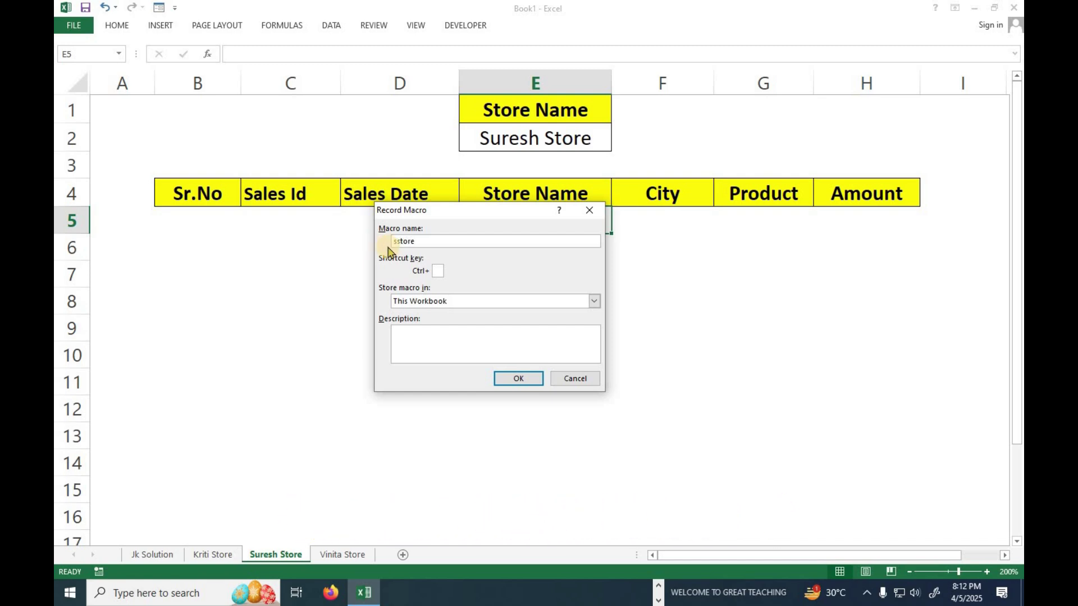
click(532, 384)
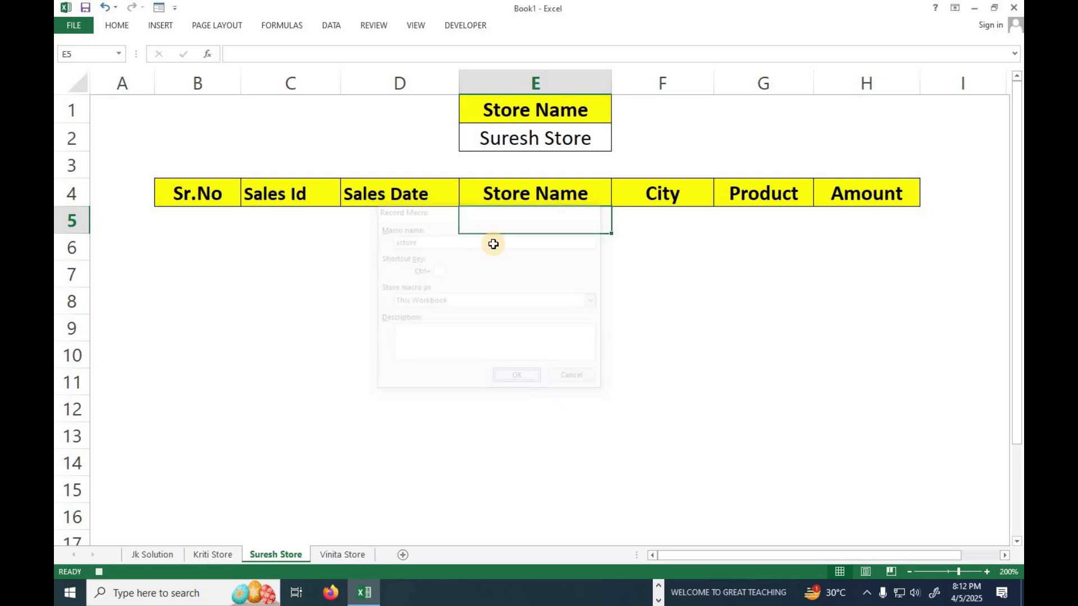
click(326, 26)
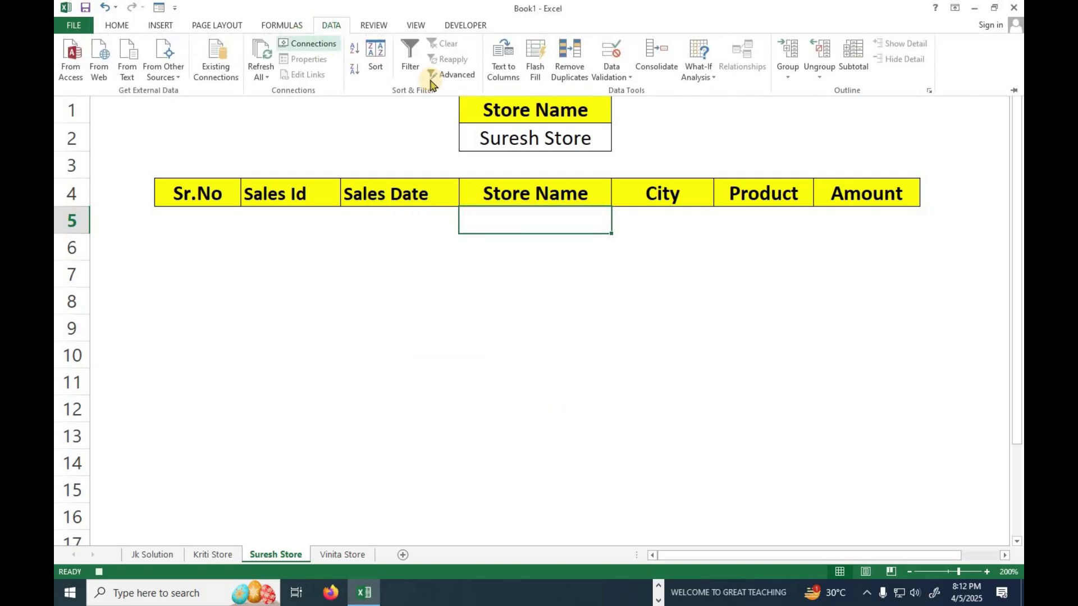
click(458, 75)
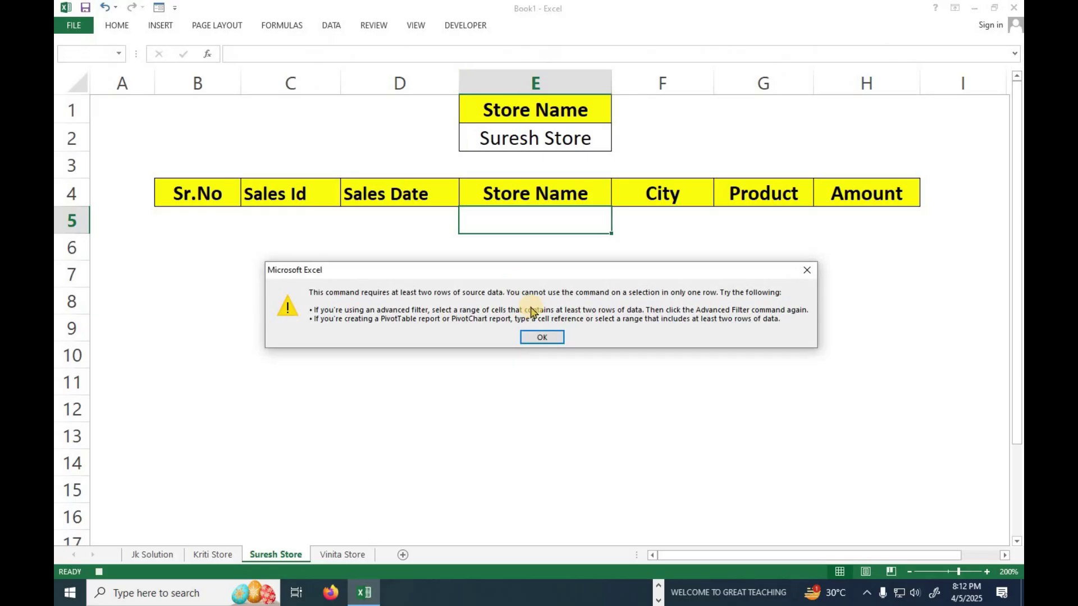
click(541, 338)
From cell E7 of the Suresh Store sheet, start an advanced filter with the full Jk Solution table, Table1[#All], as list range.
click(534, 275)
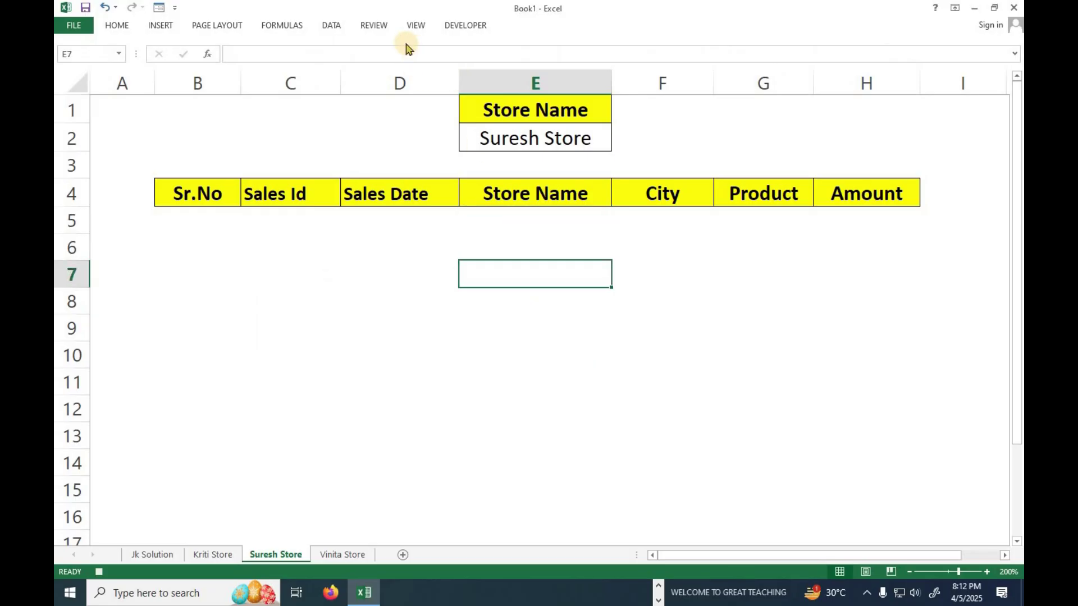
click(331, 26)
click(455, 74)
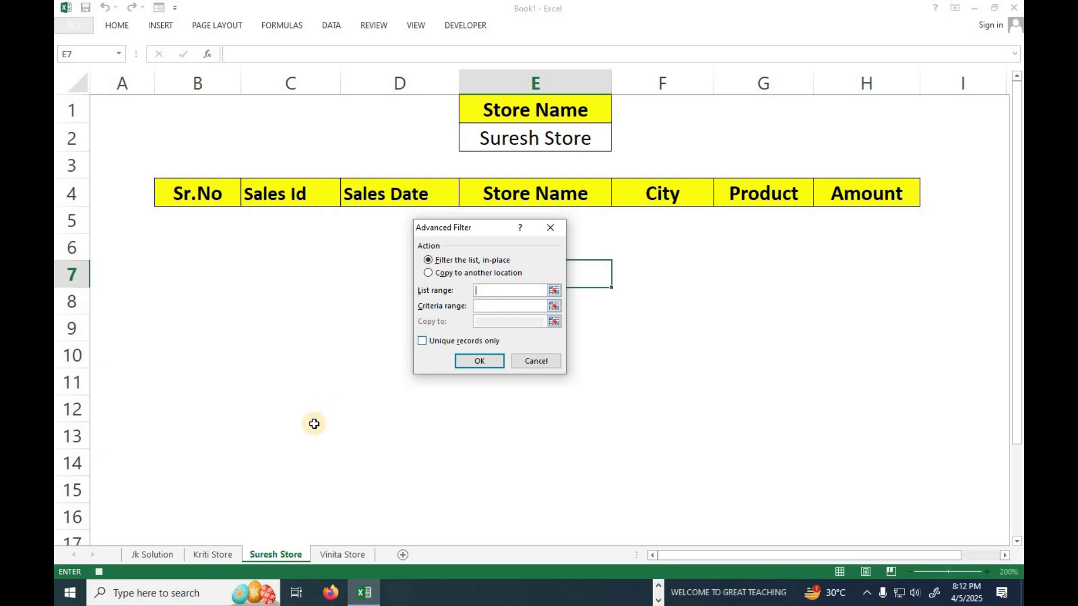
click(160, 558)
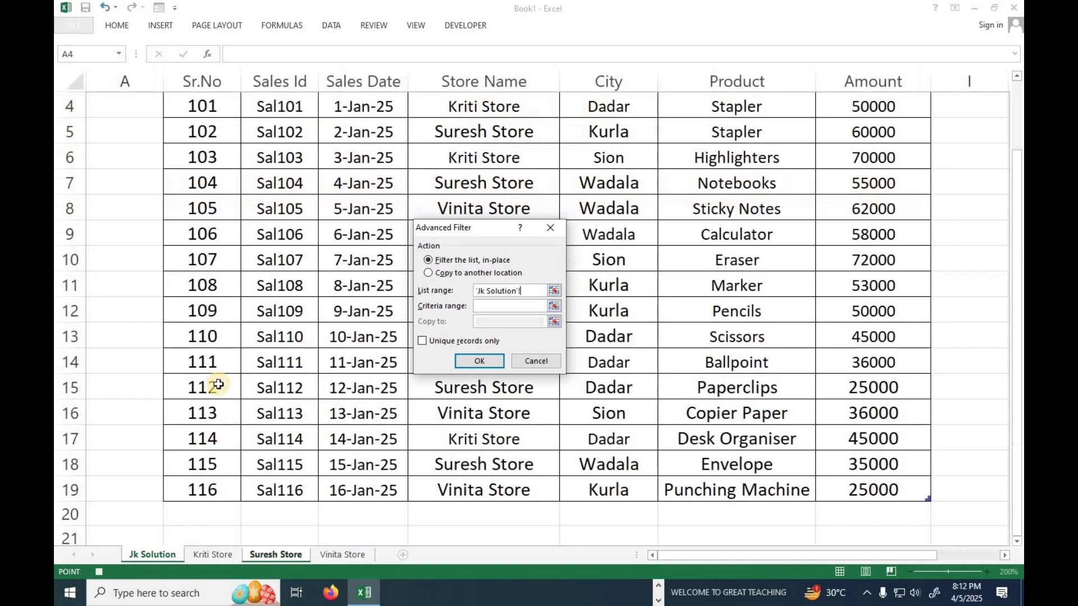
scroll(233, 337, up, 1)
drag(212, 171, 848, 486)
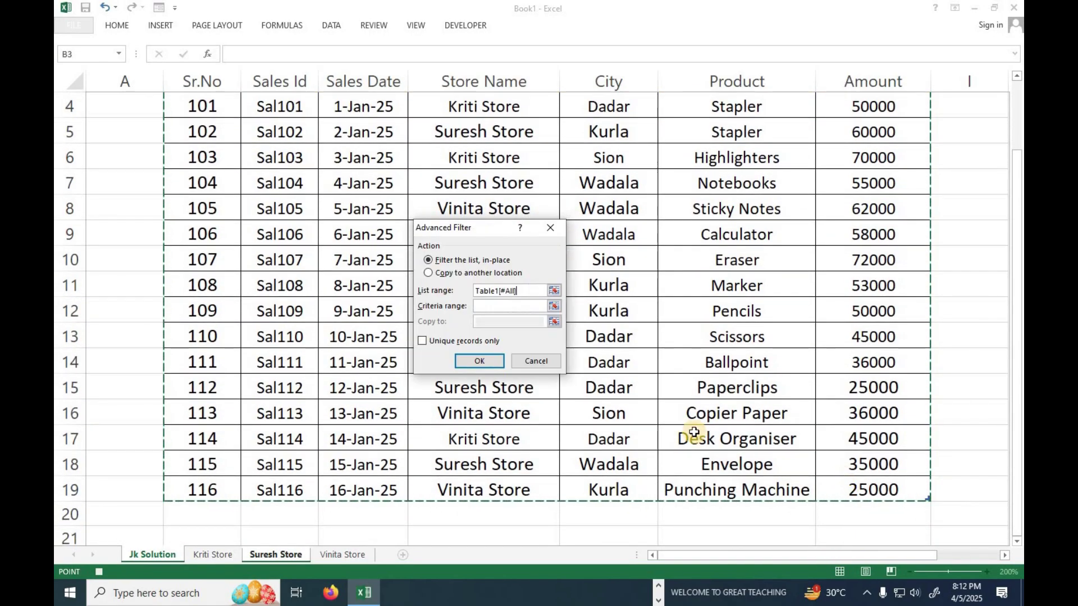
scroll(682, 382, up, 1)
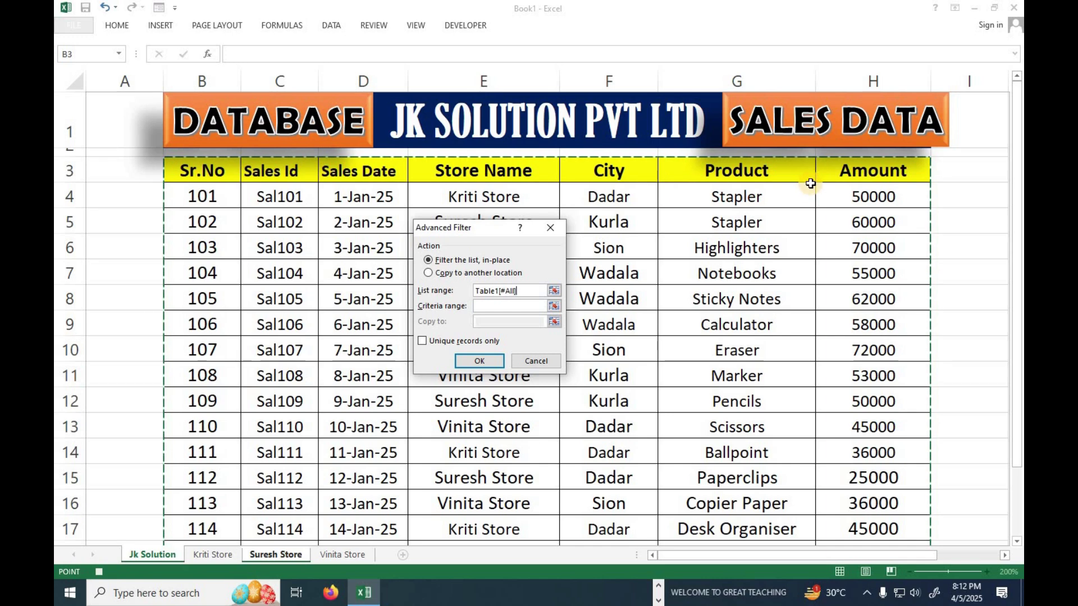
Run the filter with criteria range E1:E2, copying the matching records to the header range B4:H4 of the Suresh Store sheet.
click(514, 308)
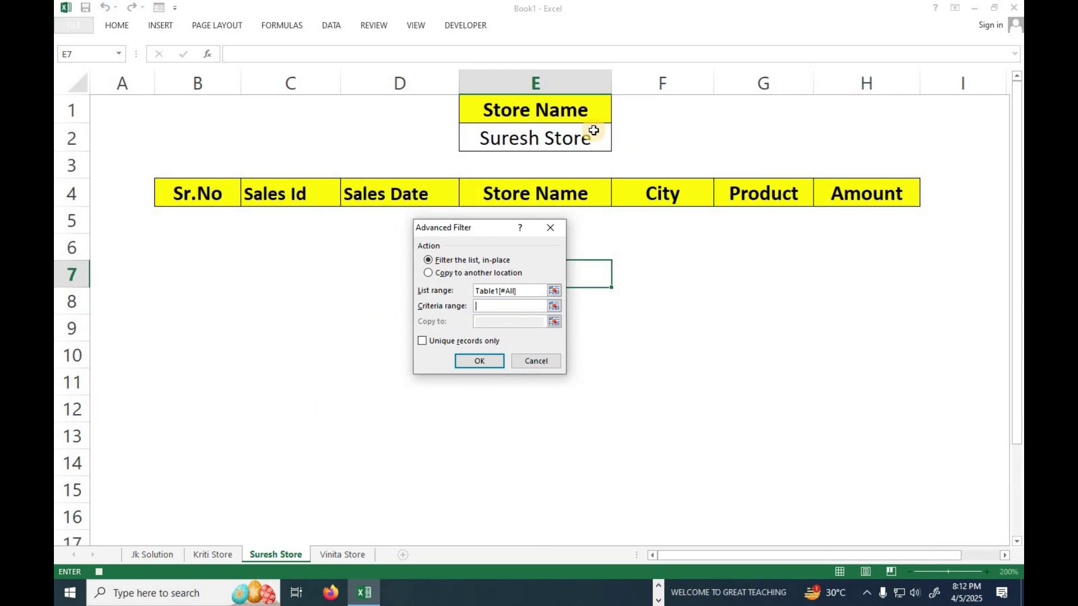
drag(590, 119, 592, 137)
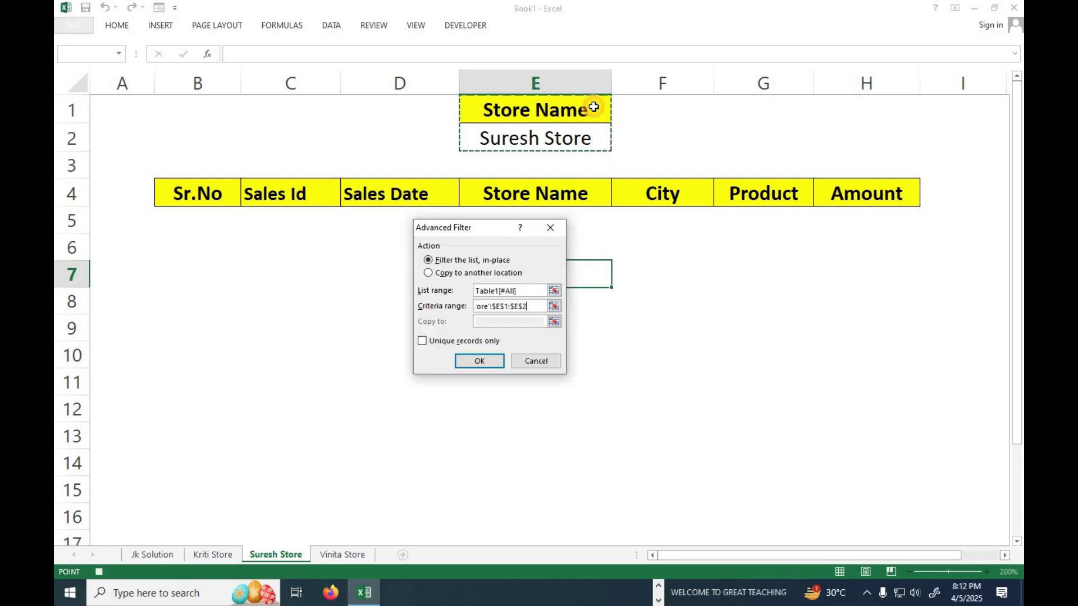
click(444, 272)
click(536, 321)
click(186, 194)
drag(320, 193, 859, 192)
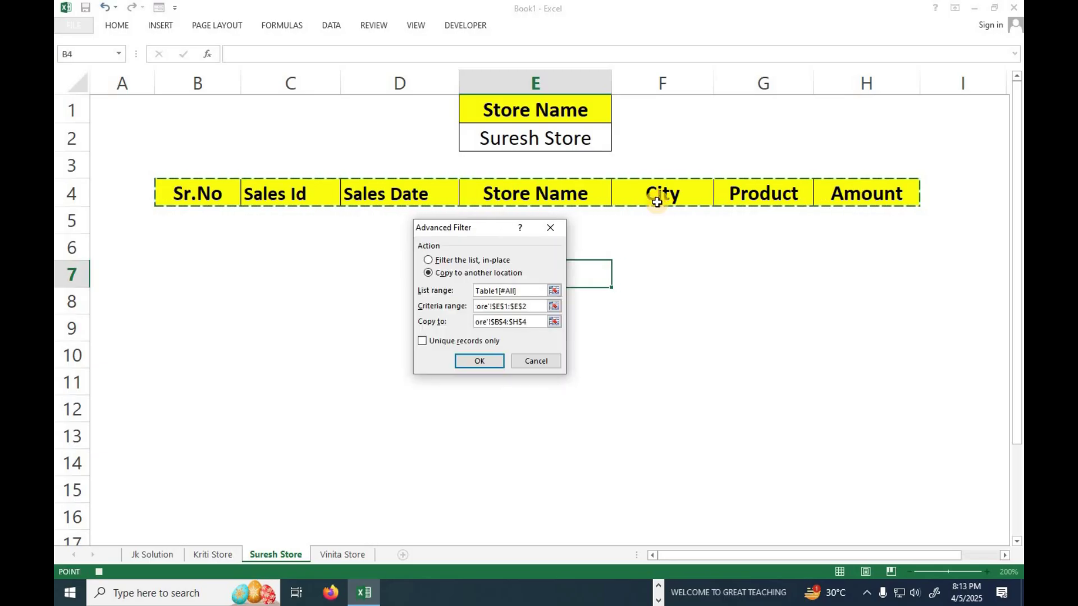
click(480, 361)
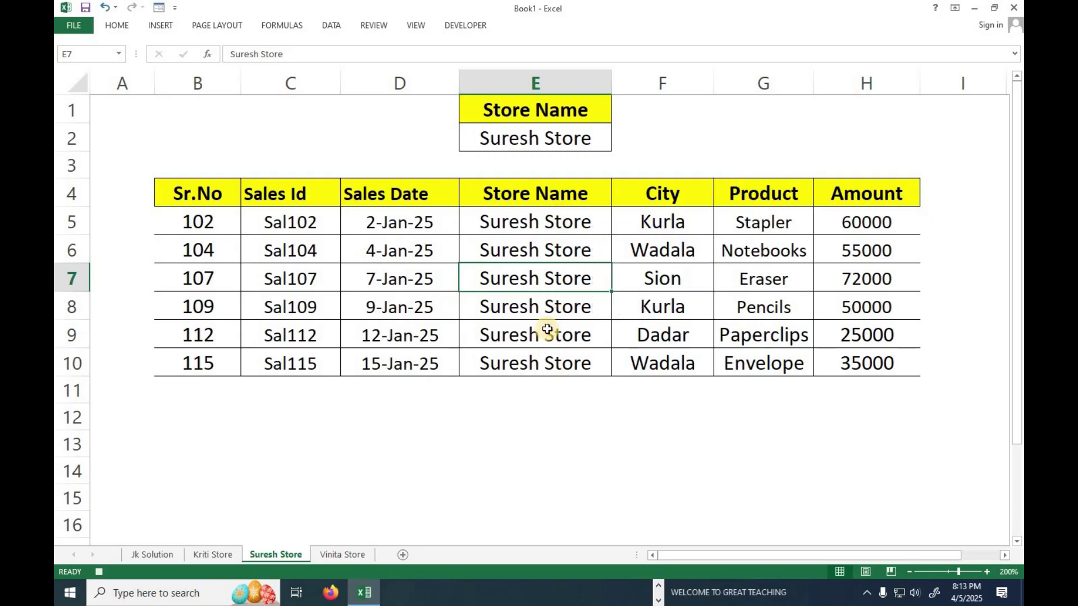
Stop the current macro recording and, from cell E6 of the Vinita Store sheet, start recording a macro named vstore in This Workbook.
click(465, 26)
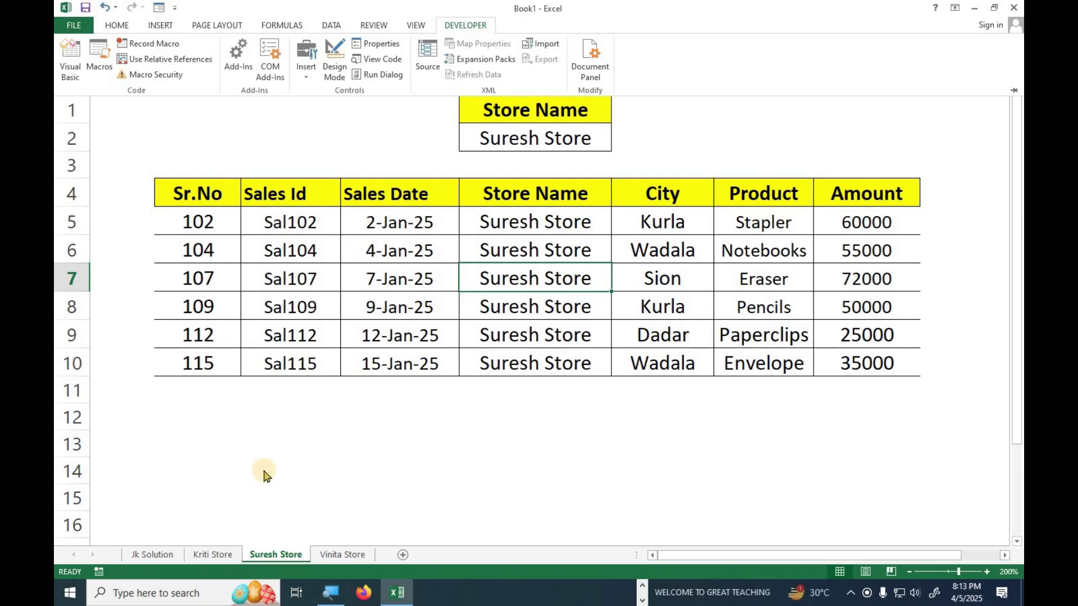
key(ctrl+F1)
click(344, 554)
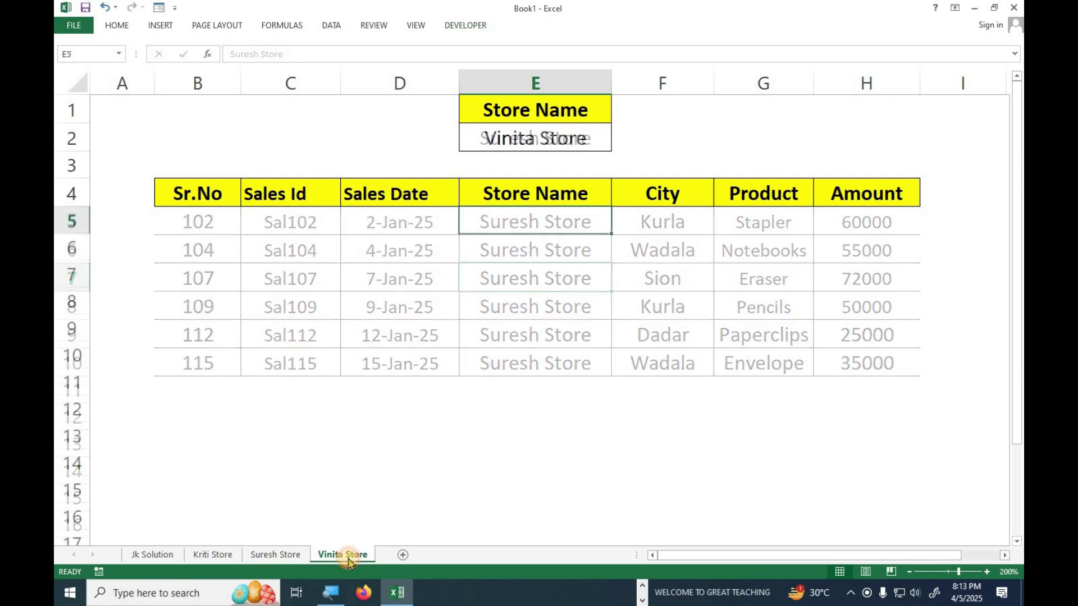
click(556, 259)
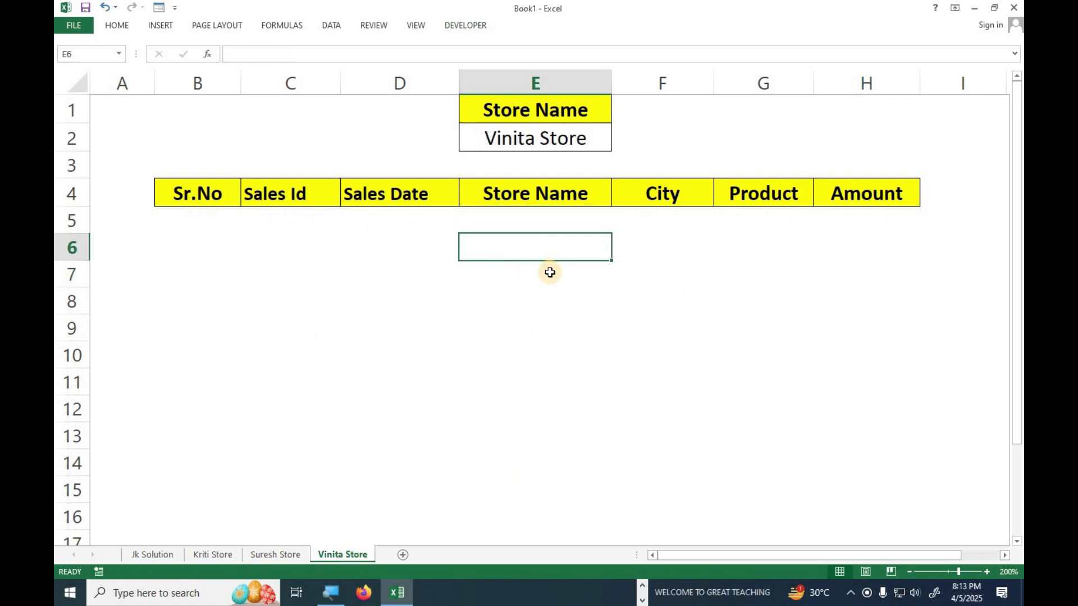
click(488, 22)
click(417, 212)
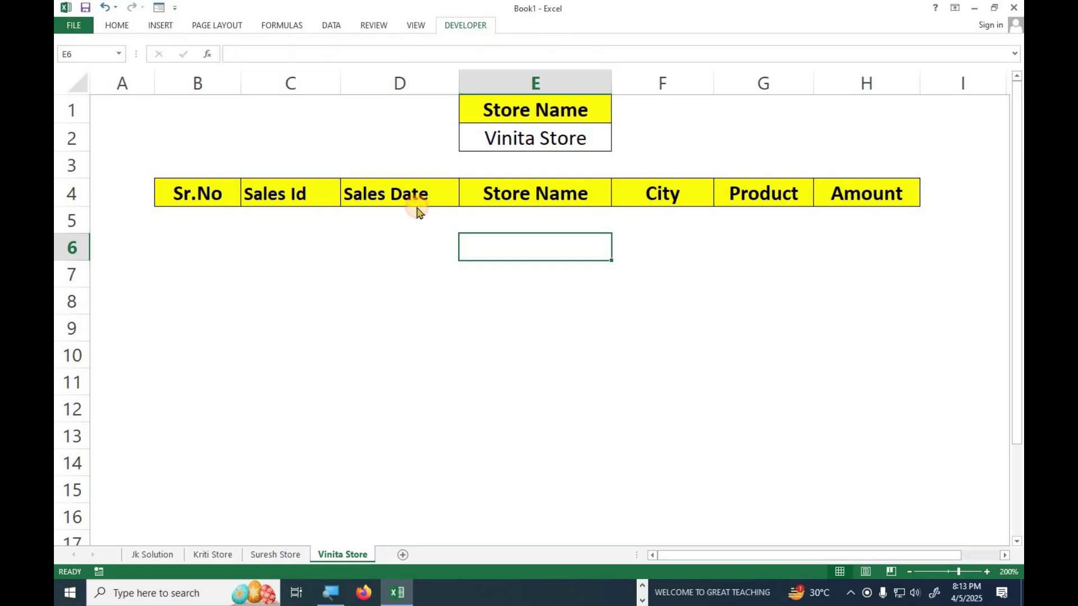
text(v)
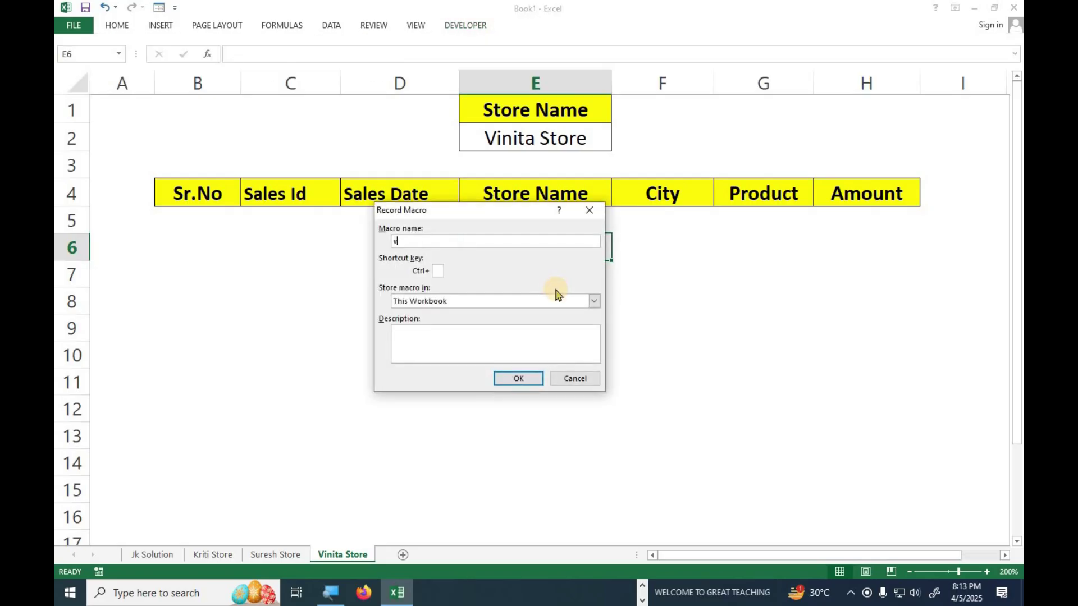
text(store)
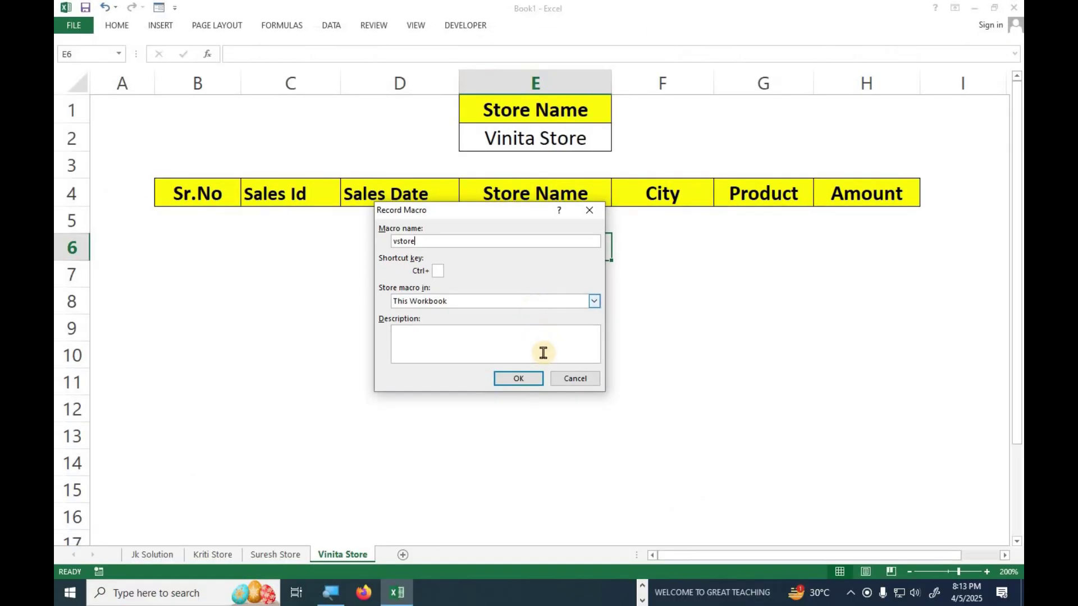
click(518, 378)
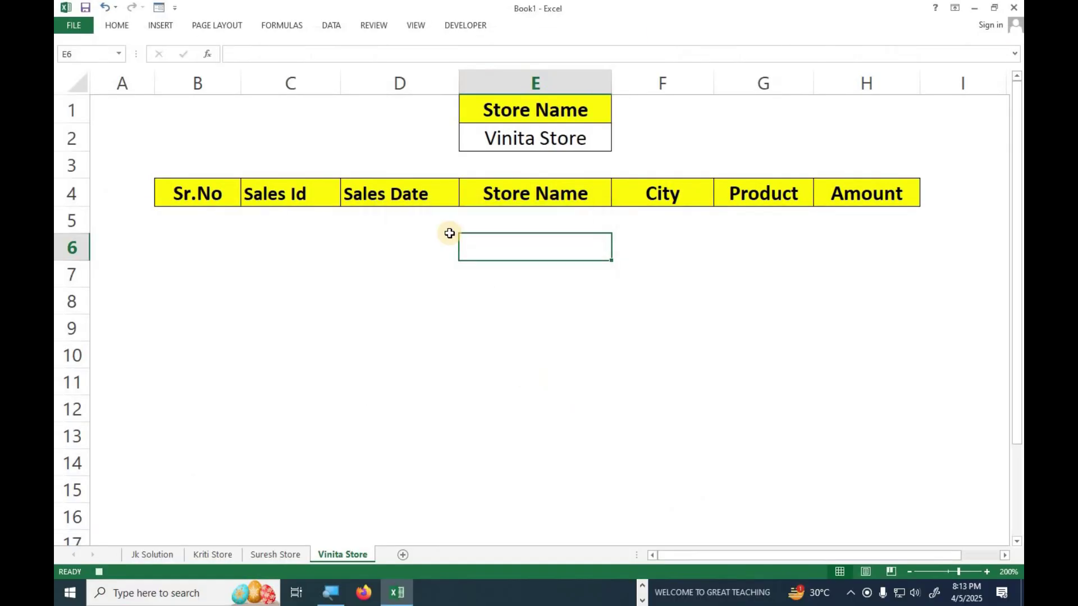
Start an advanced filter on the Vinita Store sheet with the full Jk Solution table, Table1[#All], as list range.
click(342, 26)
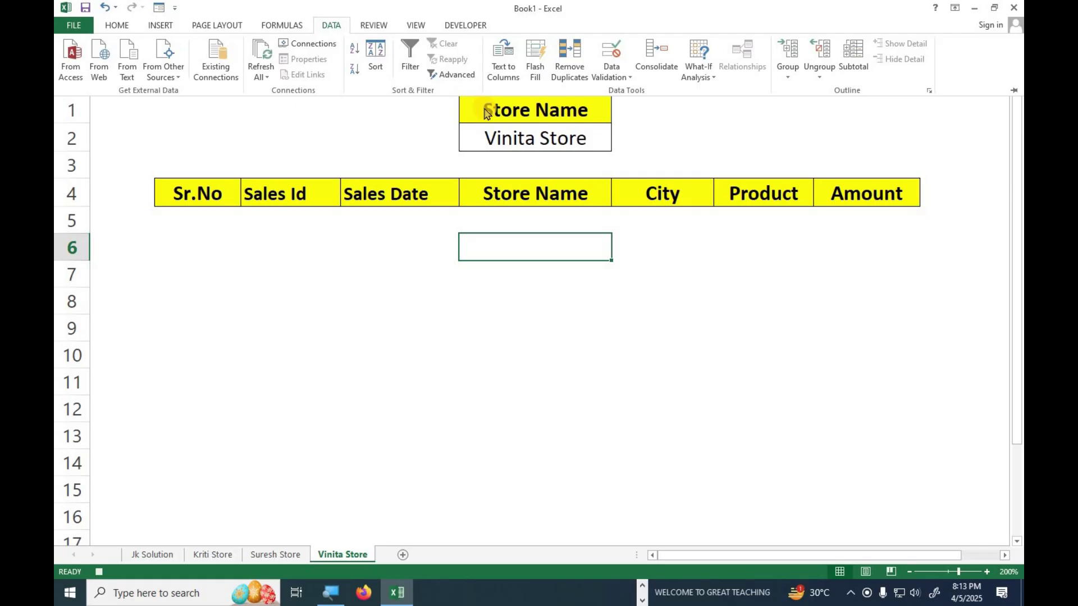
click(458, 75)
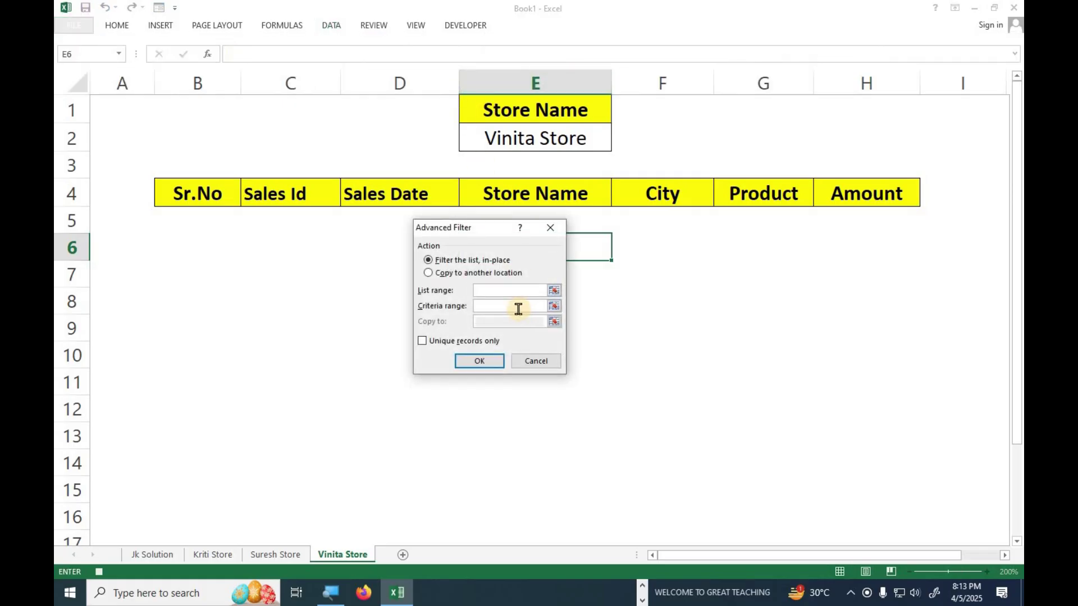
click(152, 555)
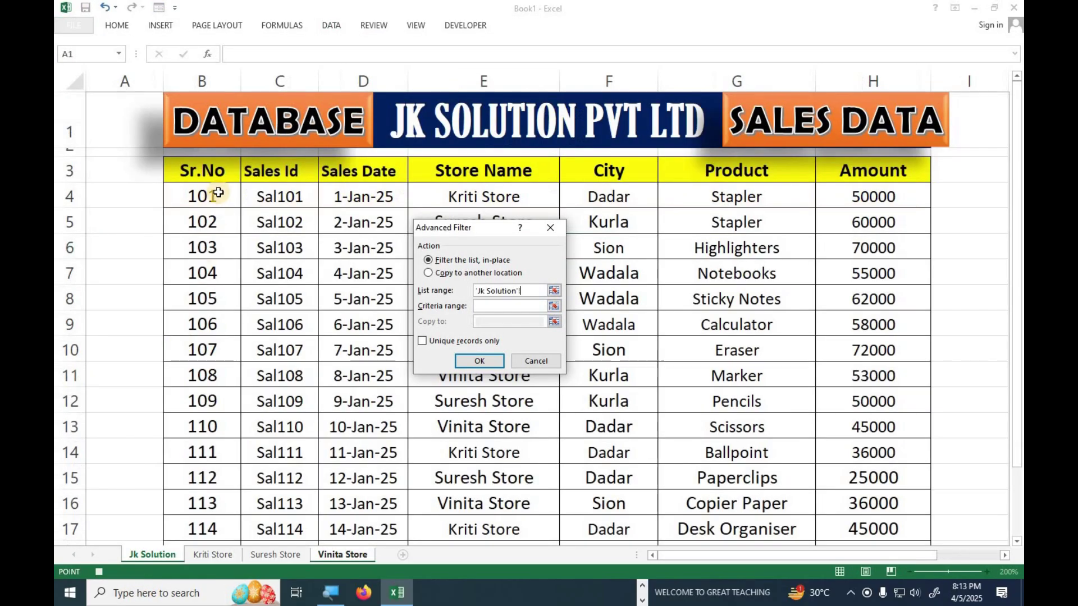
drag(216, 169, 883, 488)
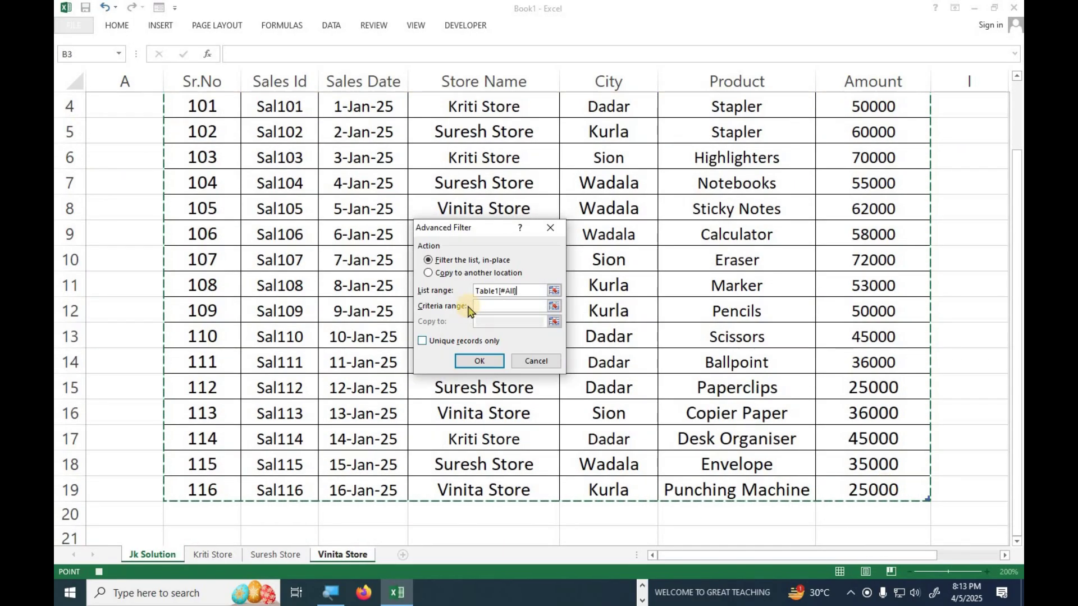
Run the filter with criteria range E1:E2, copying matches to header range B4:H4 of the Vinita Store sheet, and stop the macro recording.
click(491, 306)
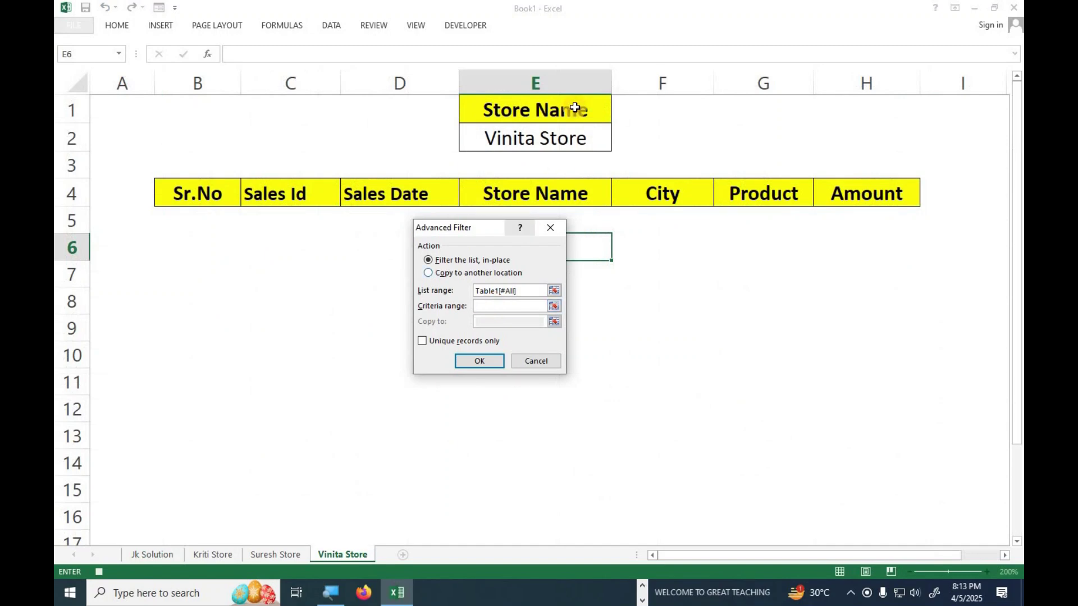
mouse_move(575, 108)
mouse_down()
mouse_move(577, 137)
mouse_move(577, 119)
mouse_up()
drag(477, 234, 345, 309)
click(297, 348)
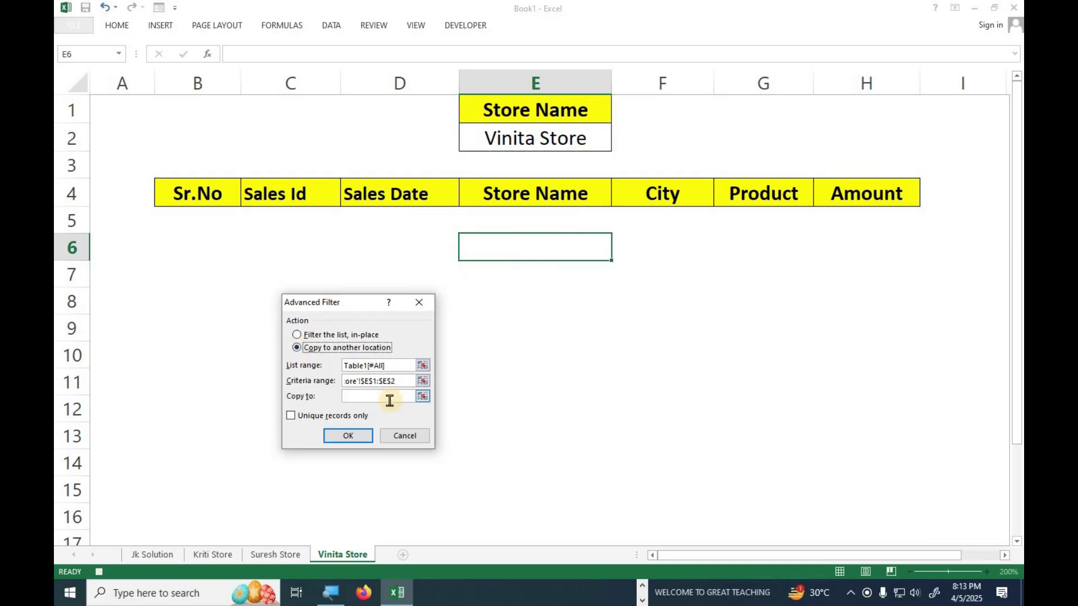
drag(207, 199, 830, 196)
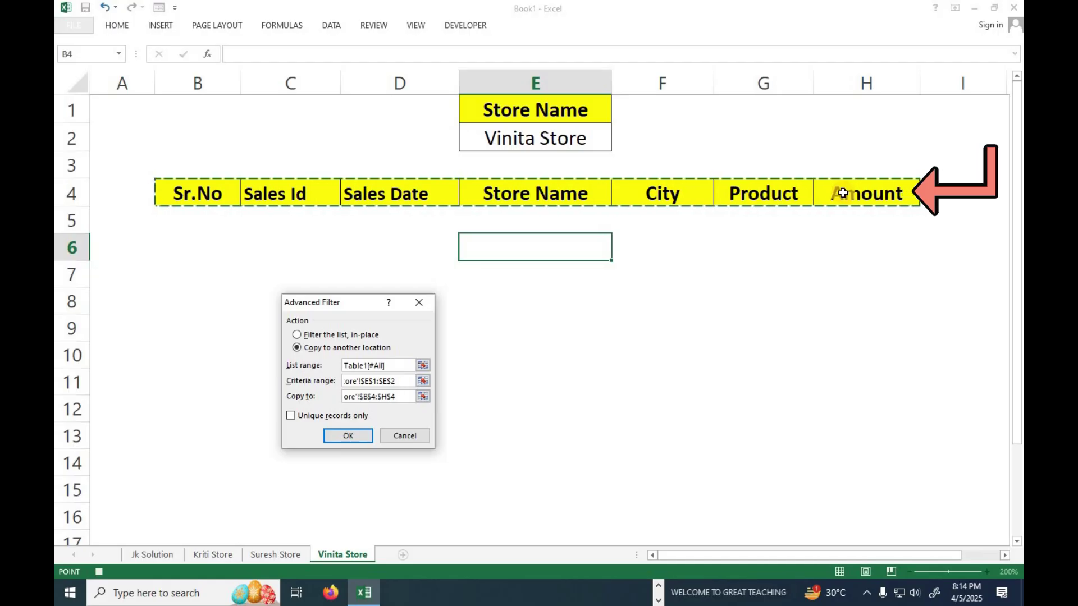
click(355, 436)
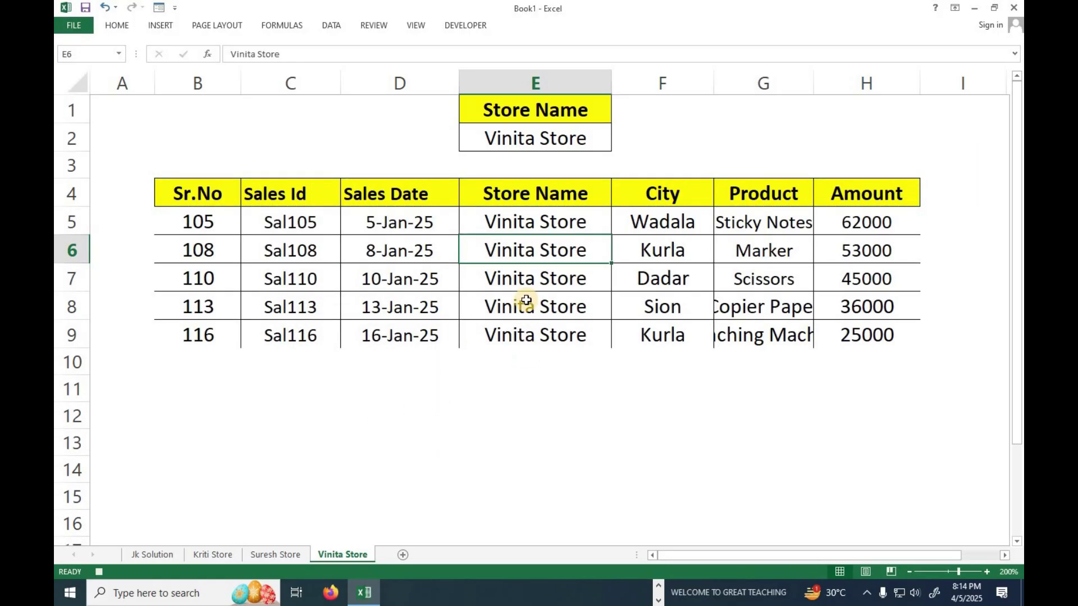
click(478, 27)
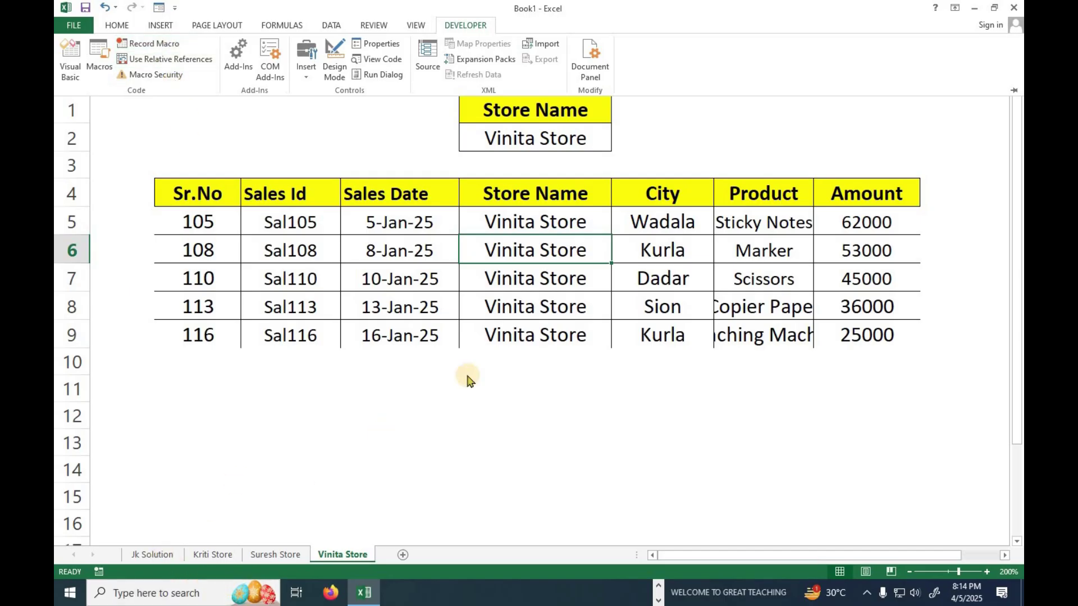
key(ctrl+F1)
Look through the Jk Solution table and the three store sheets to review the source data and extracted records.
click(266, 555)
click(230, 557)
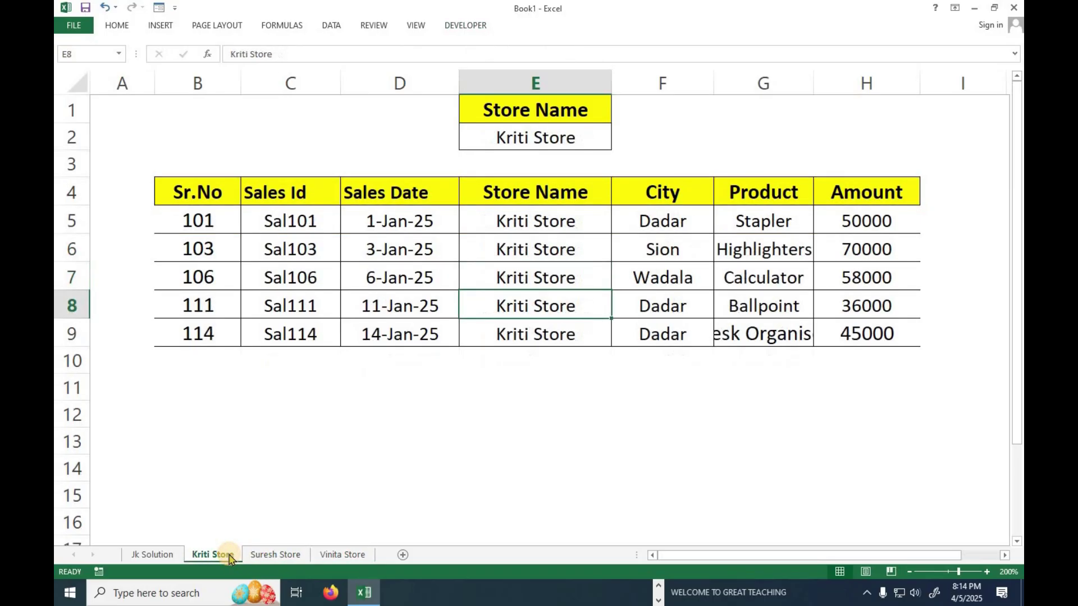
click(162, 555)
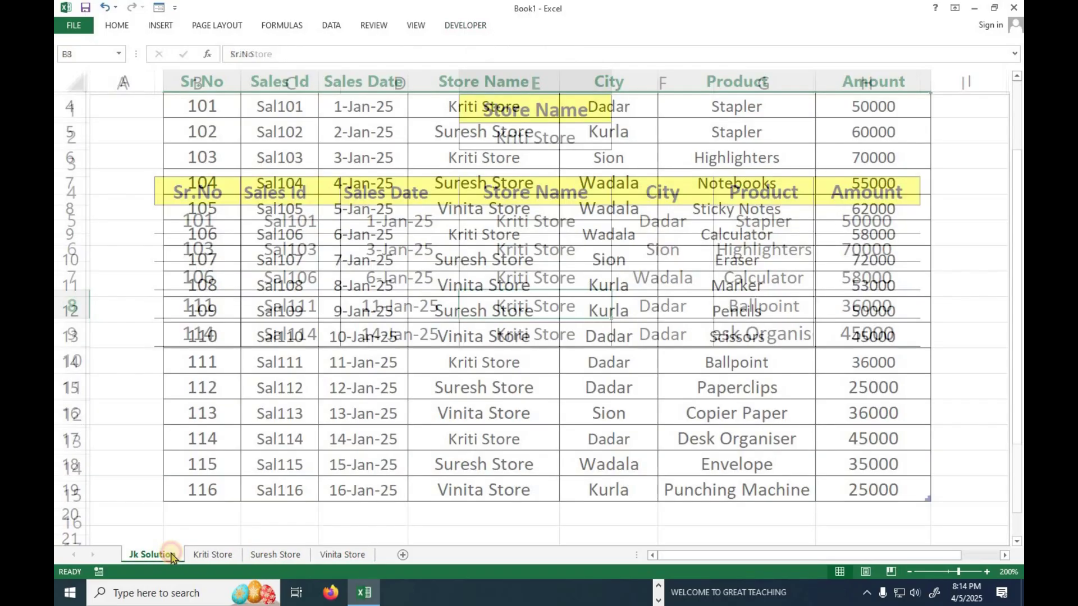
click(870, 487)
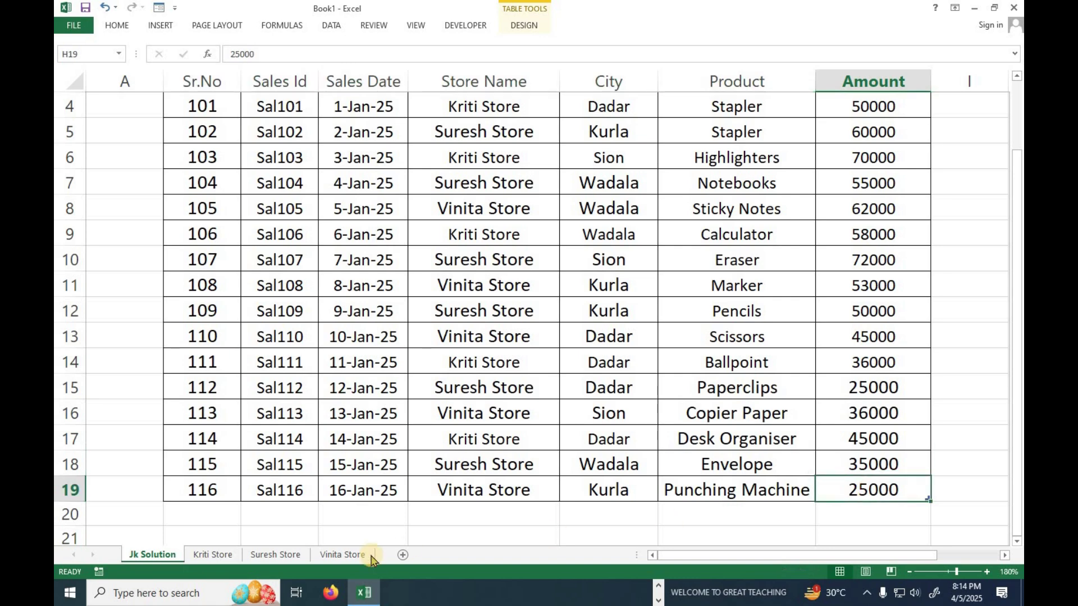
click(219, 557)
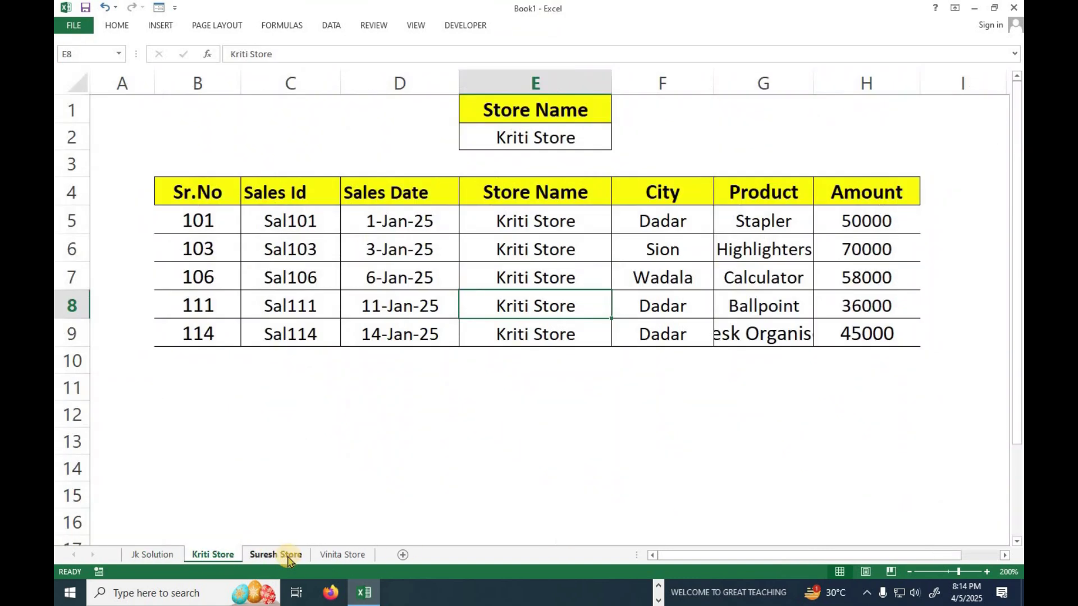
click(289, 558)
click(344, 557)
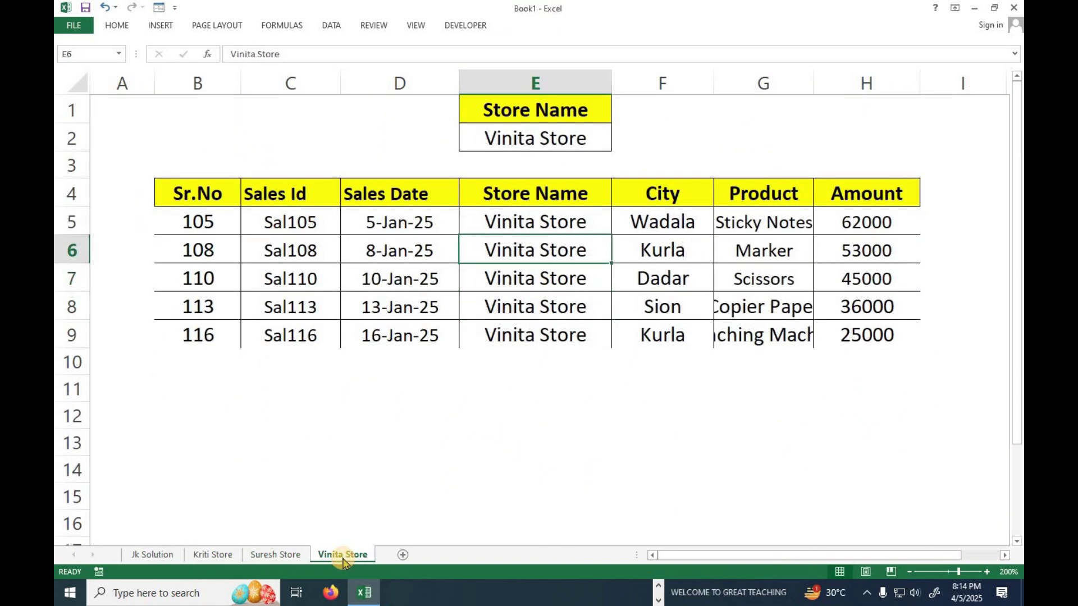
Append a row to the Jk Solution table with Sr.No 117, Sales Id sal117 and Sales Date 17-Jan-25.
click(154, 557)
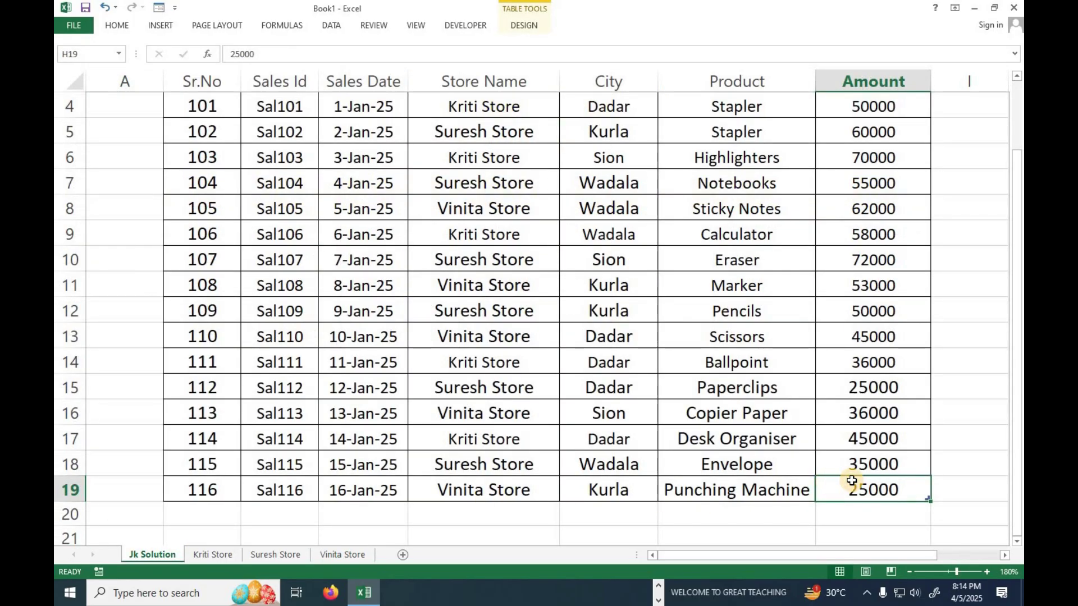
key(Tab)
text(1)
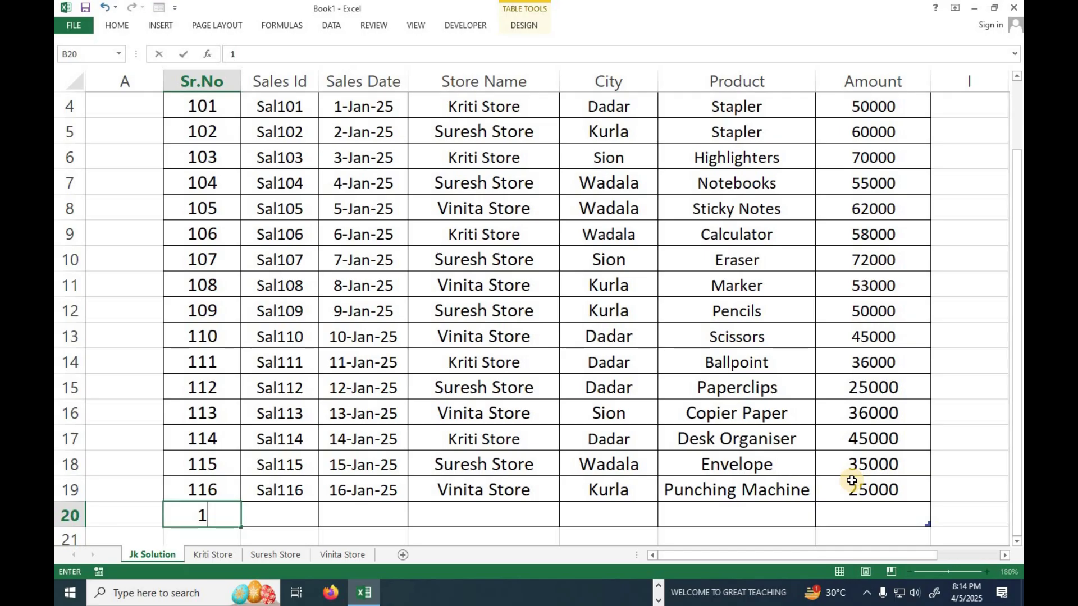
key(Tab)
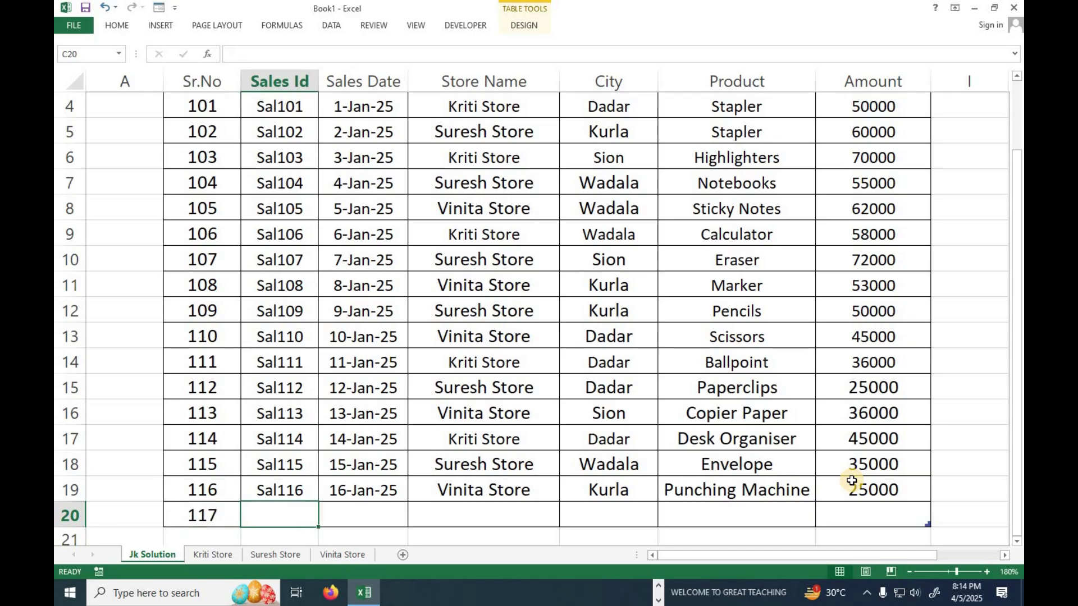
text(sal117)
key(Tab)
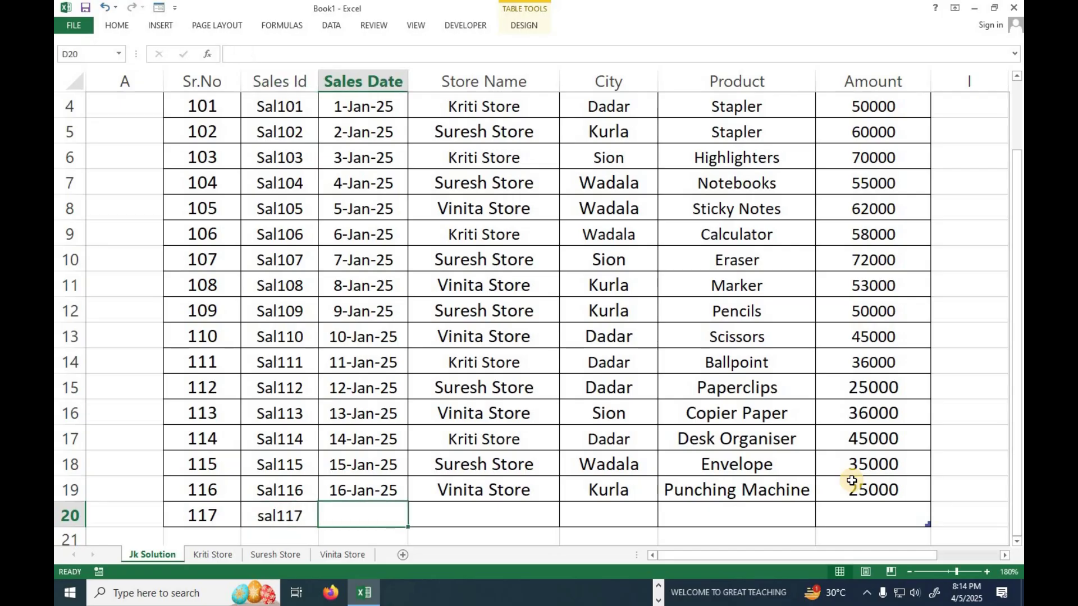
text(1)
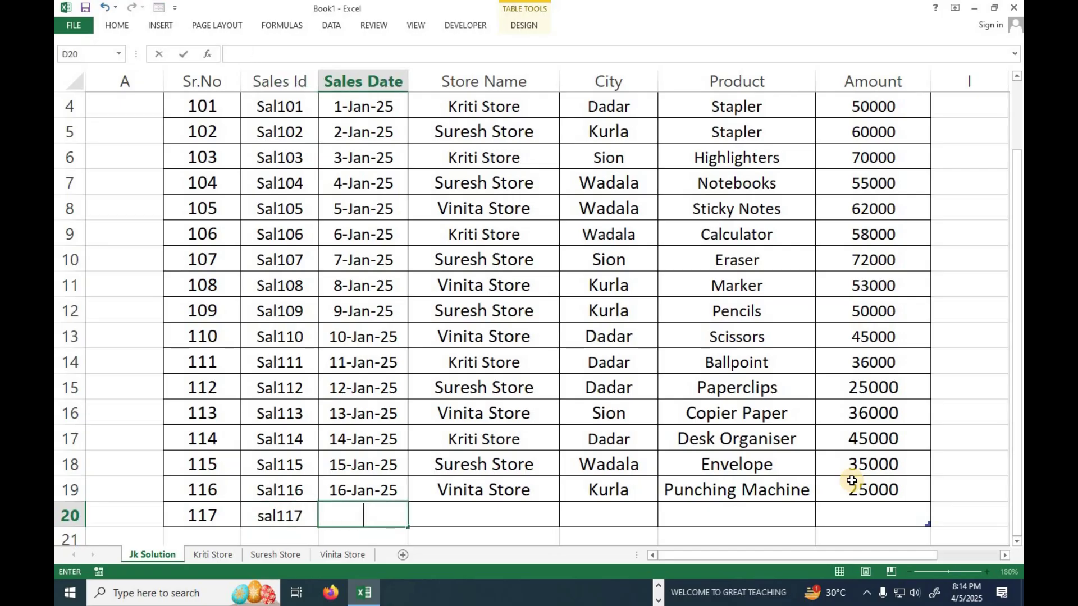
text(17-2025)
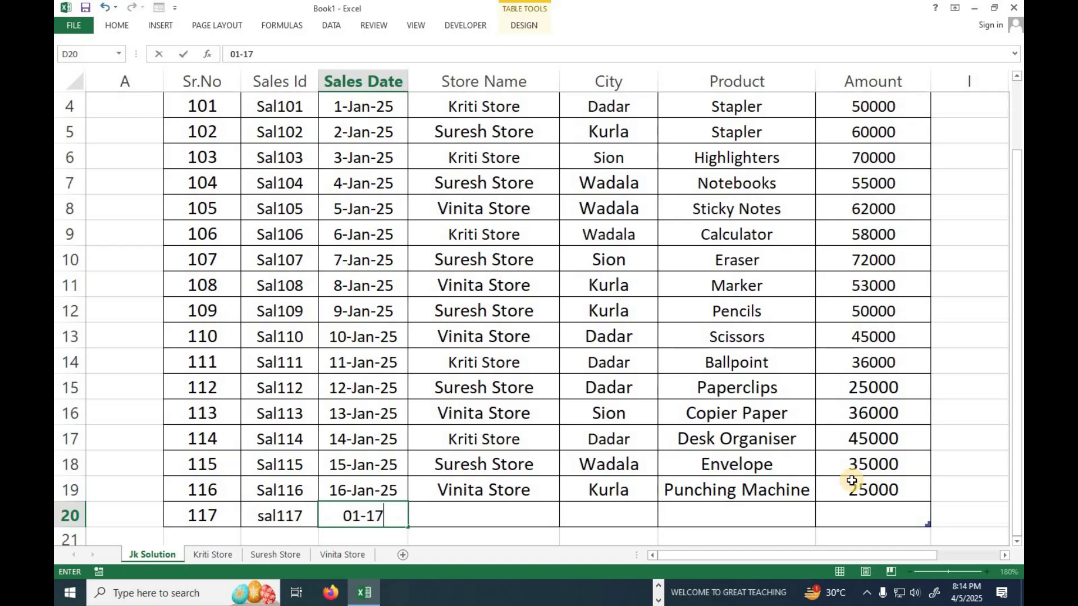
key(Tab)
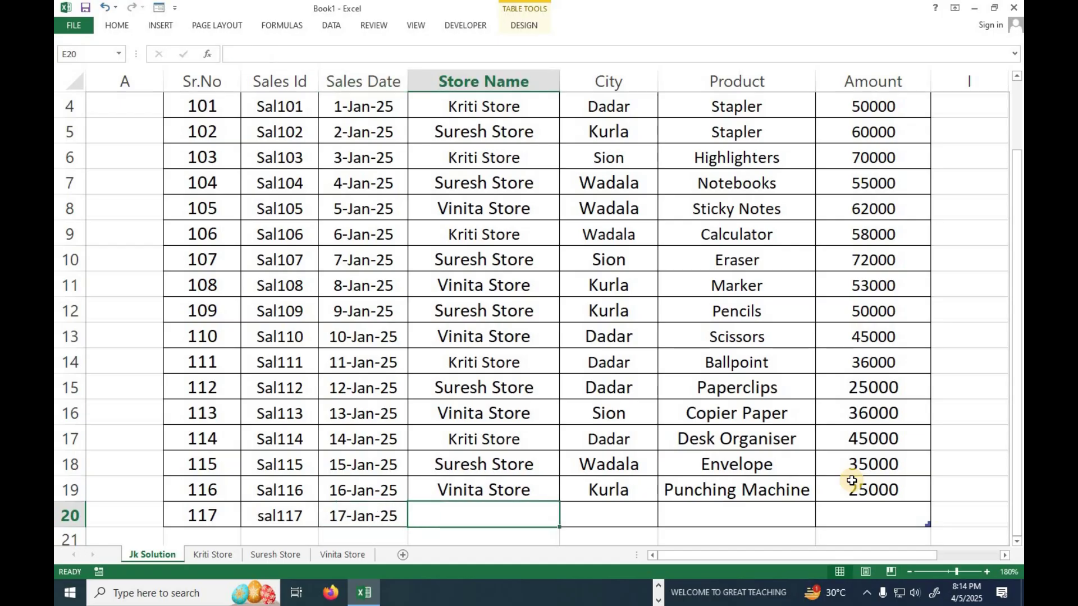
Complete row 20 with store name Kriti Store, city wadala, product Marker and amount 2500, and add an empty table row below it.
text(k)
key(ctrl+Return)
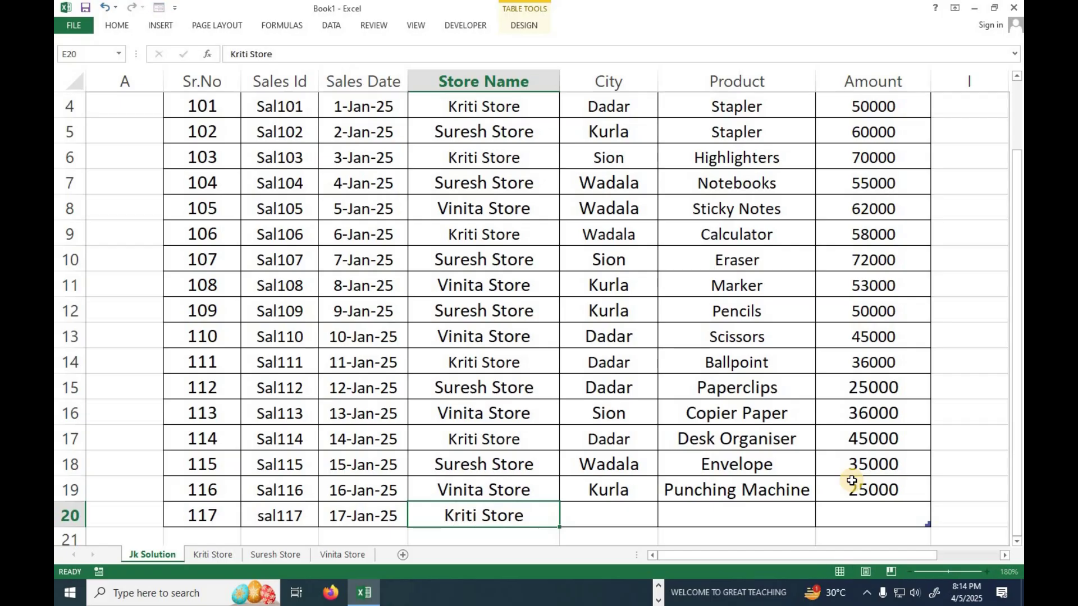
key(Tab)
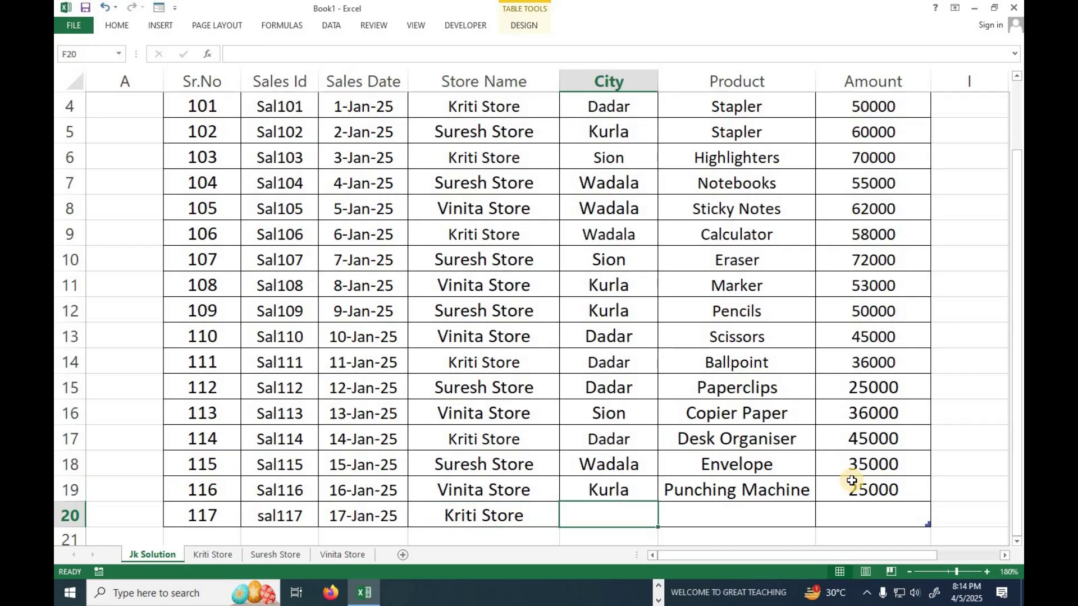
text(wadala)
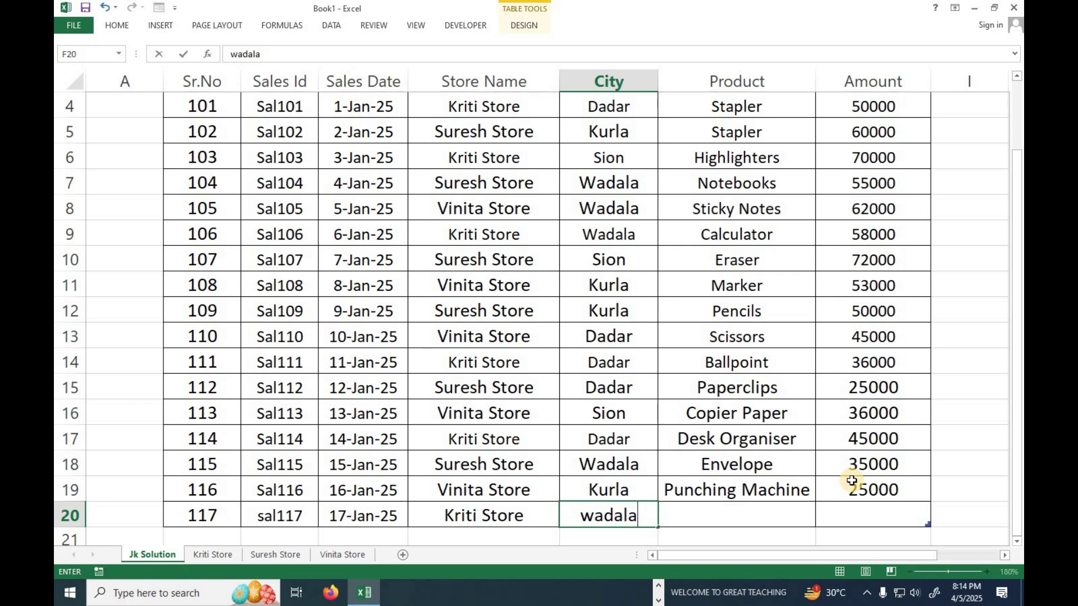
key(Tab)
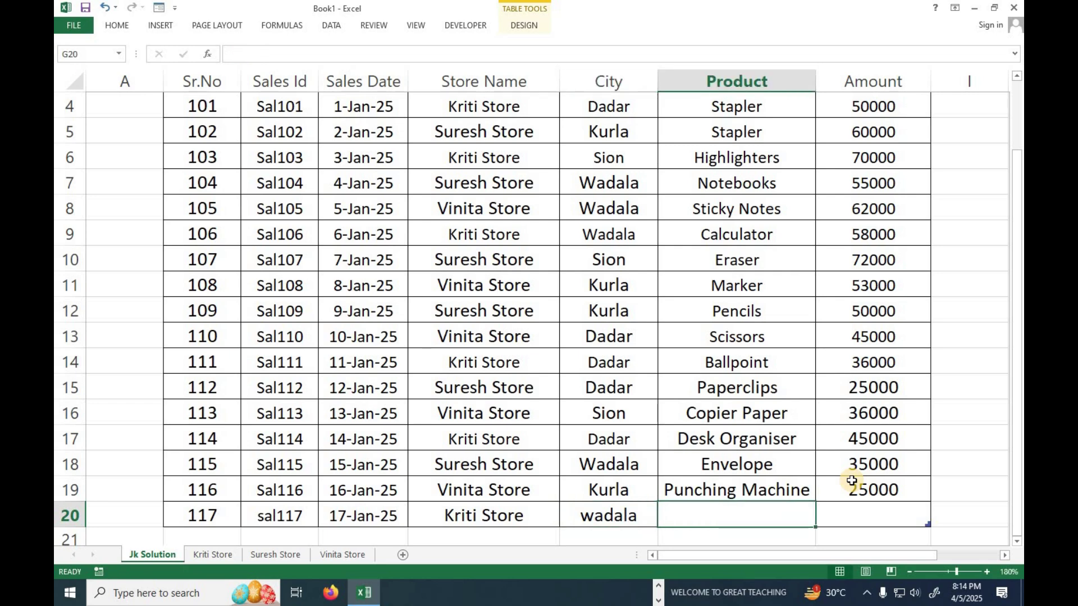
text(marker)
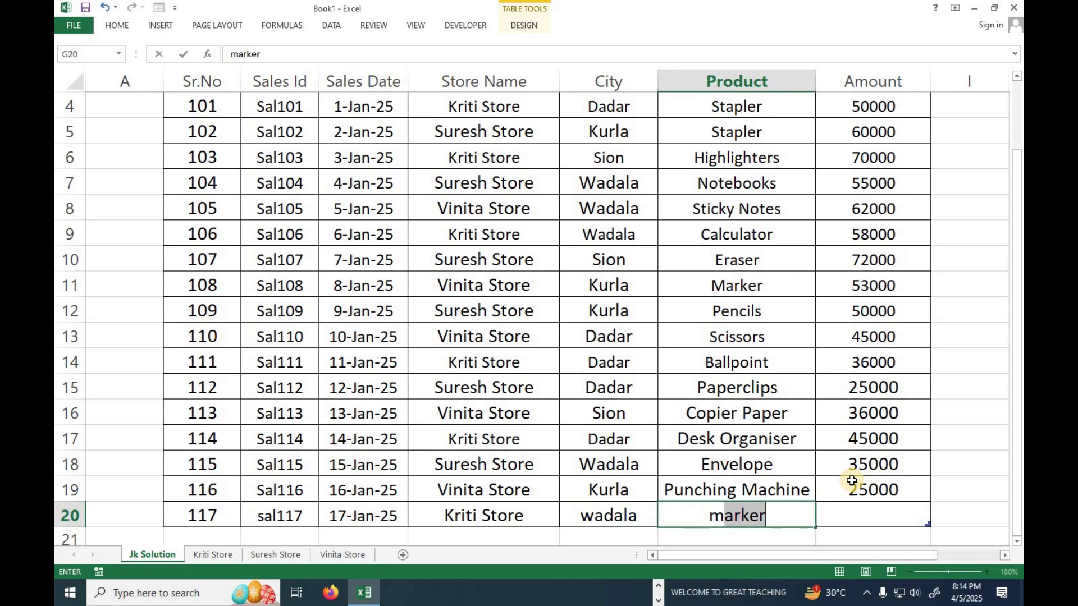
key(Tab)
text(2500)
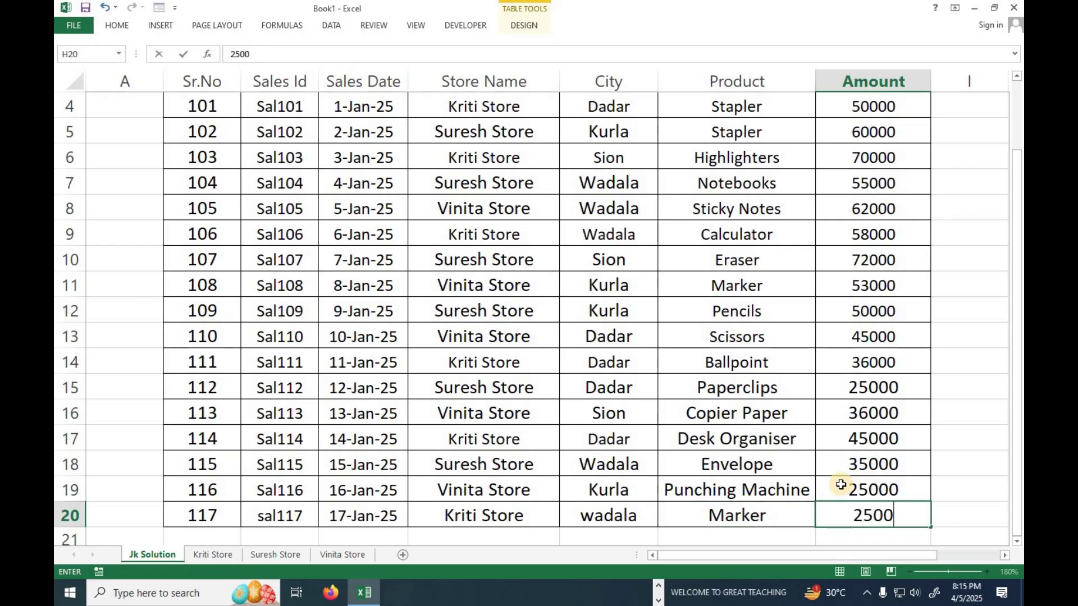
key(Tab)
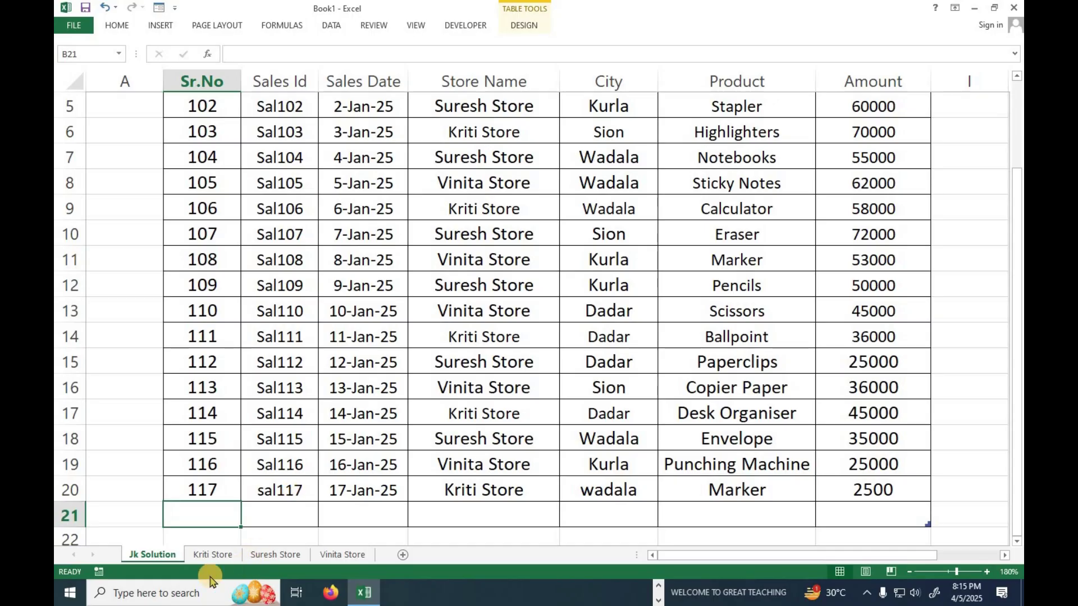
On the Kriti Store sheet, check the last extracted record and autofit the Product column to its longest entry.
click(306, 499)
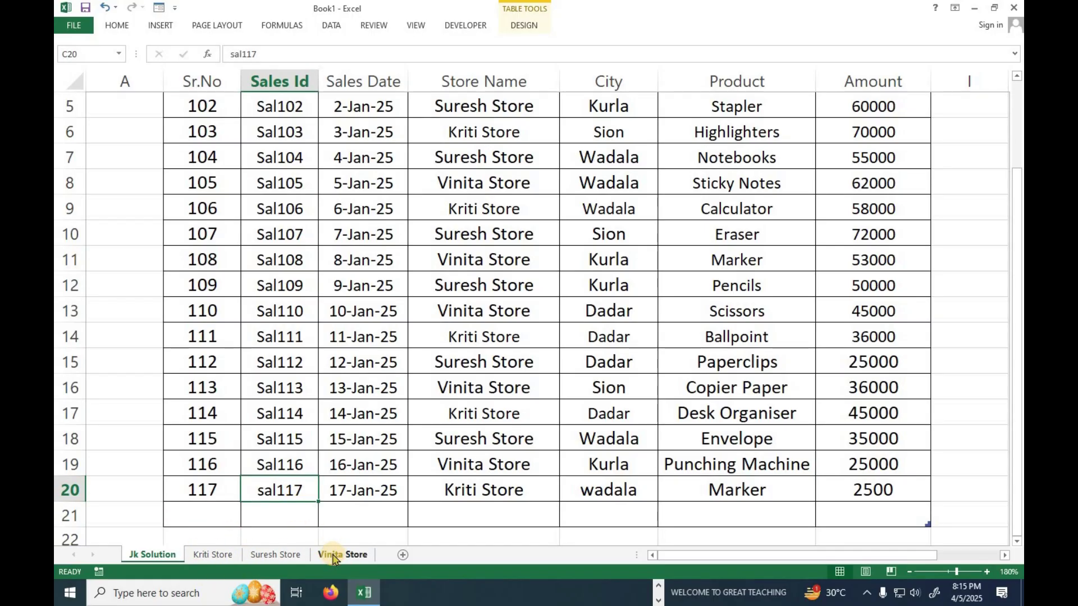
click(224, 556)
drag(208, 337, 880, 337)
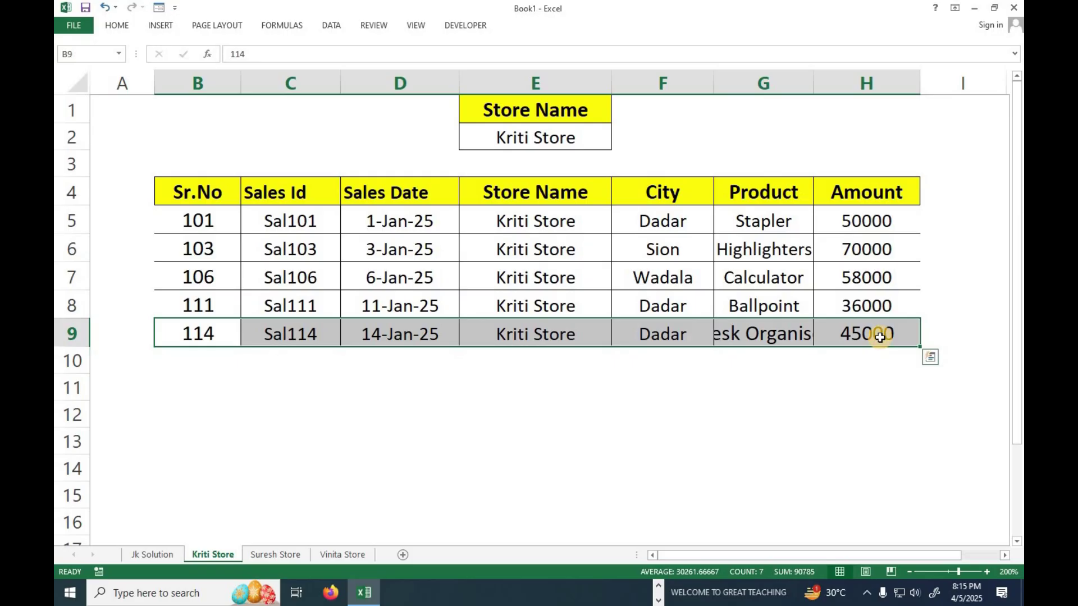
drag(812, 90, 812, 90)
double_click(812, 90)
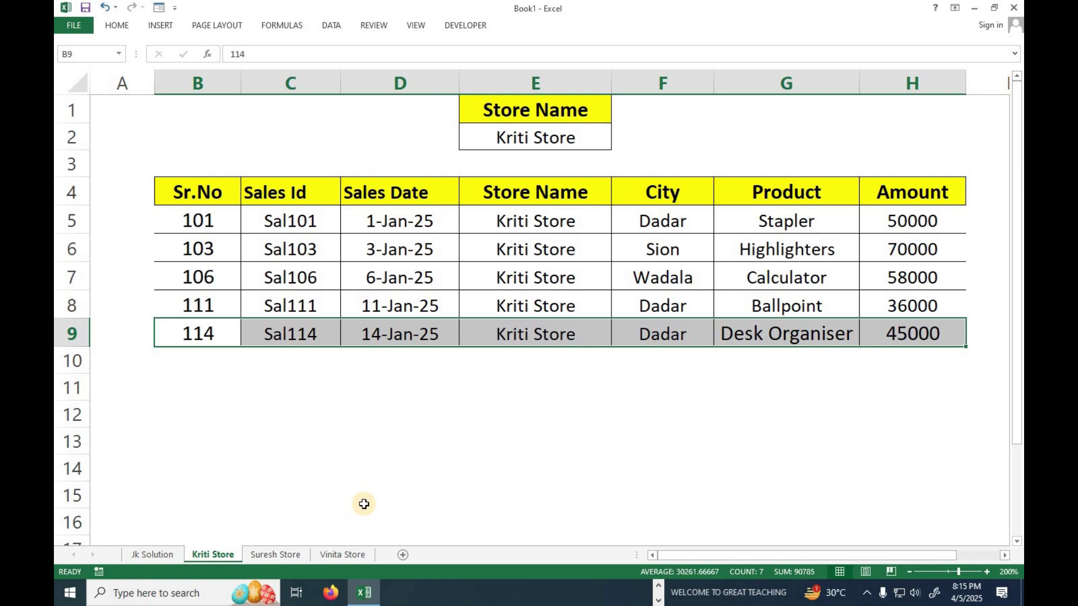
Open the Kriti Store sheet's code module and add a Worksheet Activate event procedure.
right_click(200, 556)
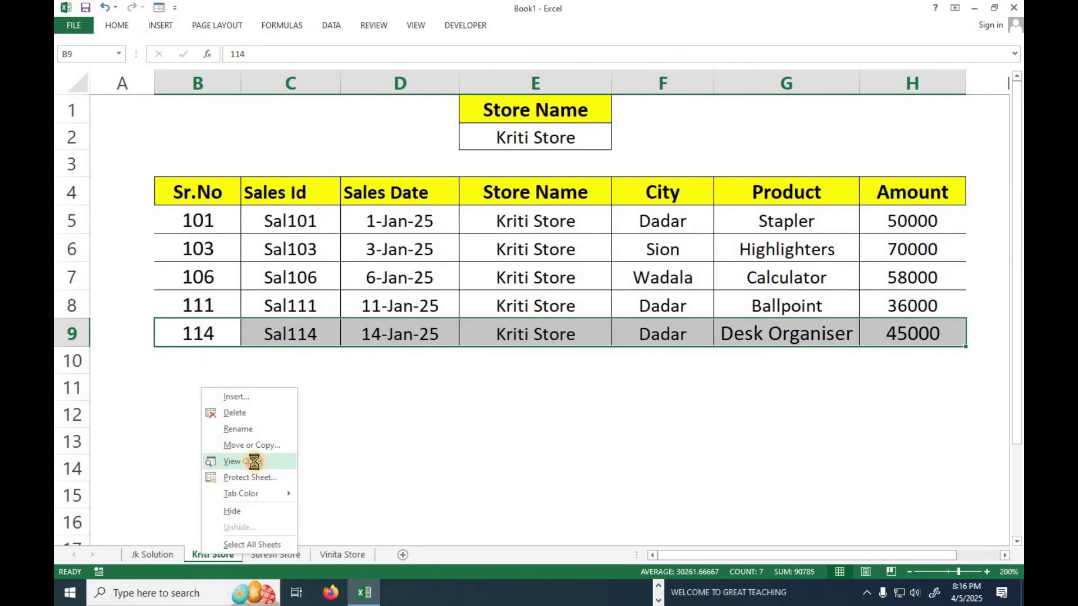
click(257, 468)
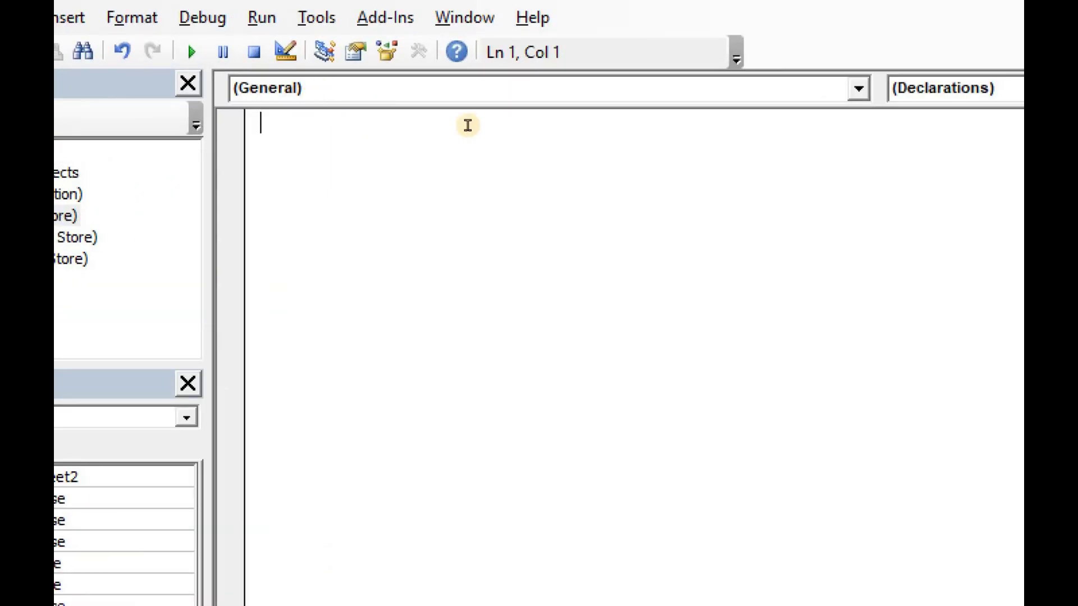
click(617, 97)
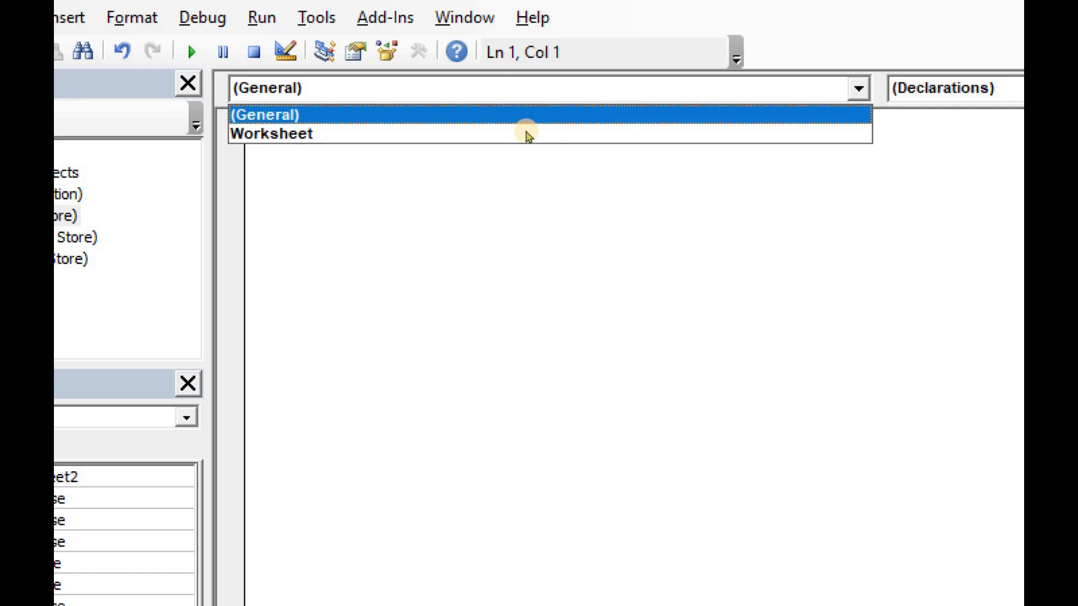
click(340, 133)
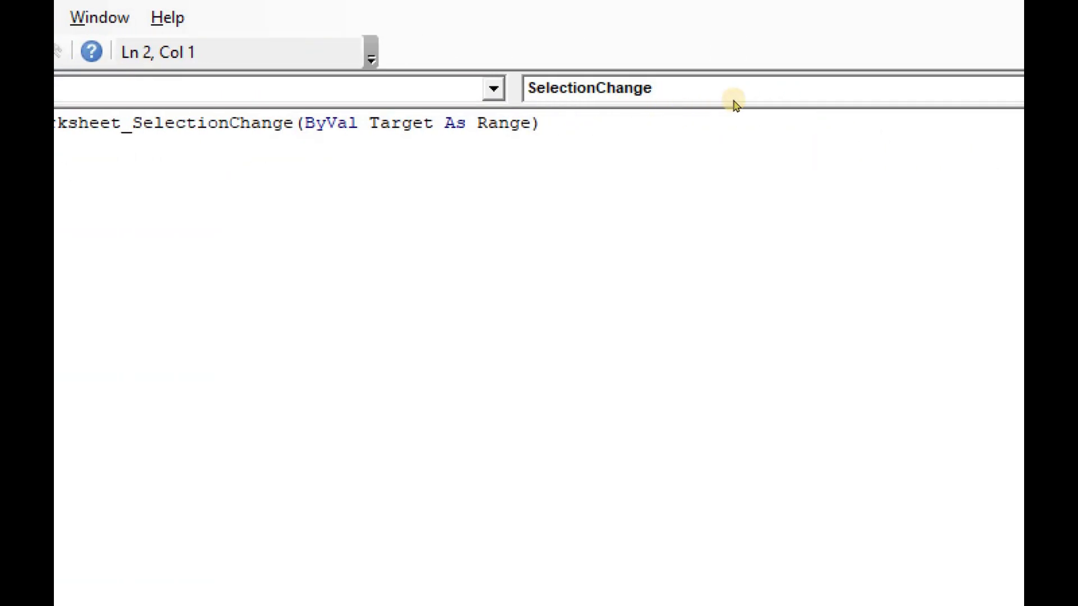
click(957, 99)
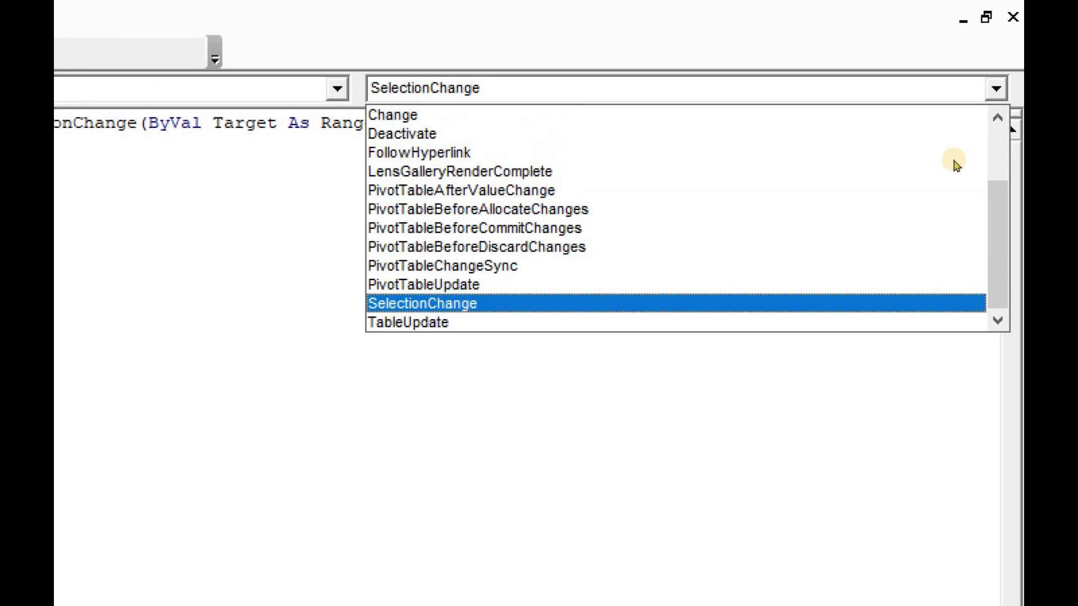
scroll(947, 117, up, 2)
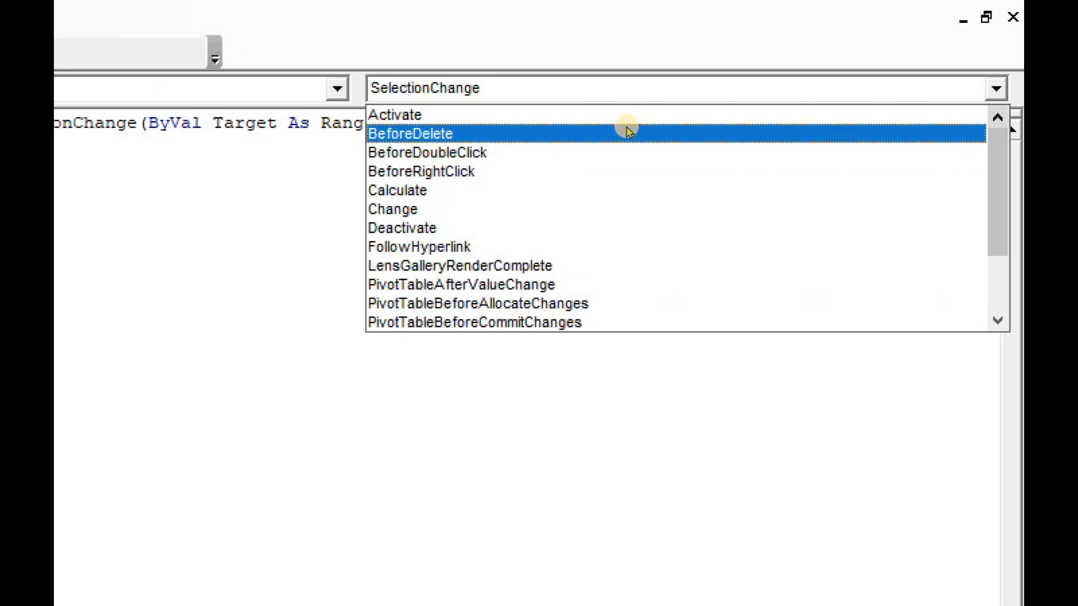
click(648, 118)
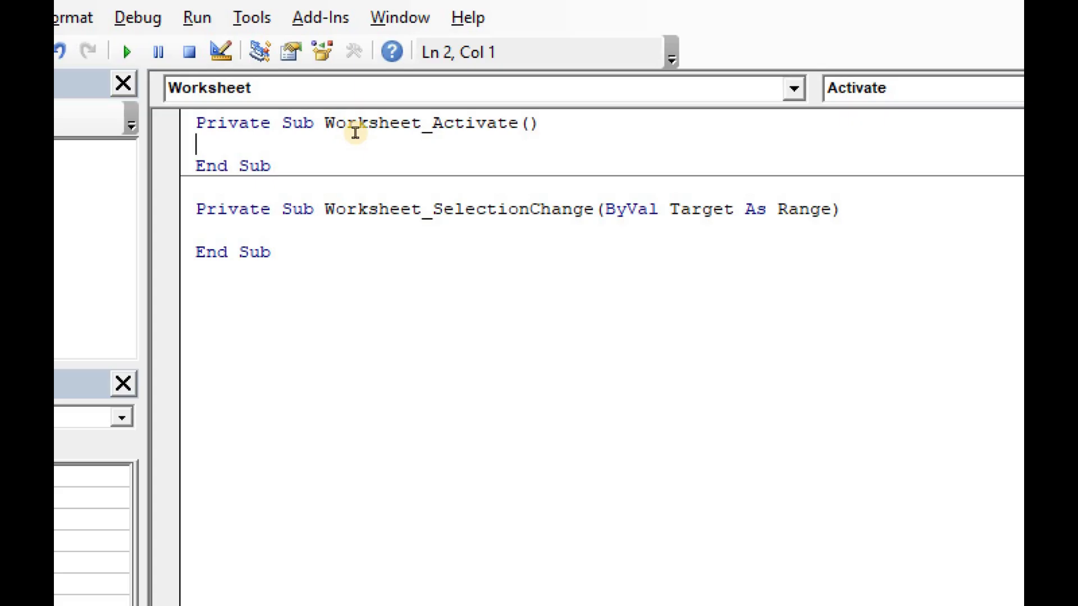
Enter "call kstore" in the Kriti Store sheet's Worksheet_Activate procedure and close the code editor.
text(ca)
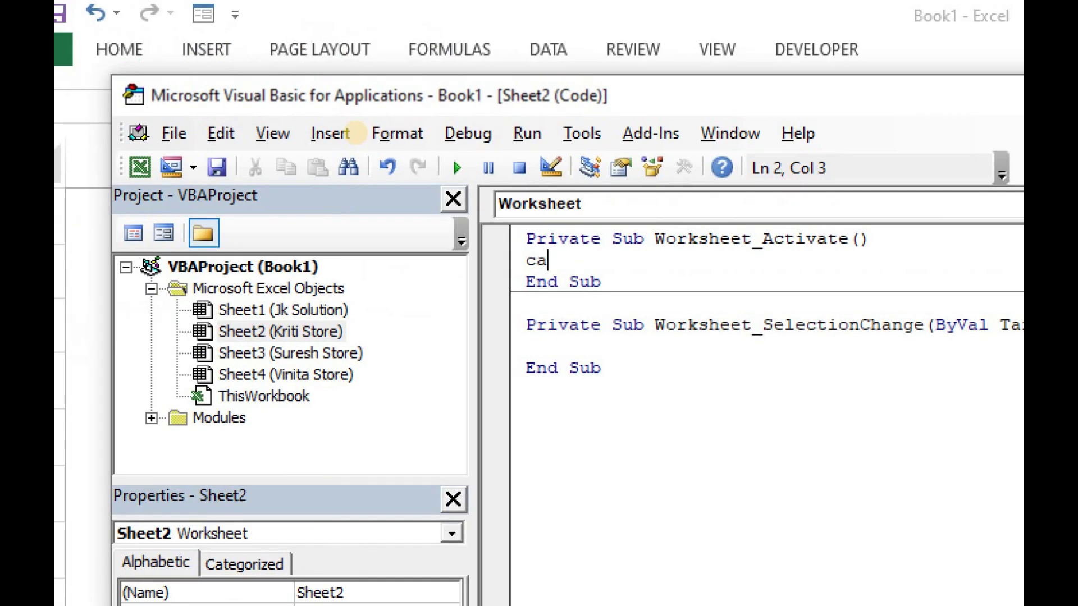
text(ll)
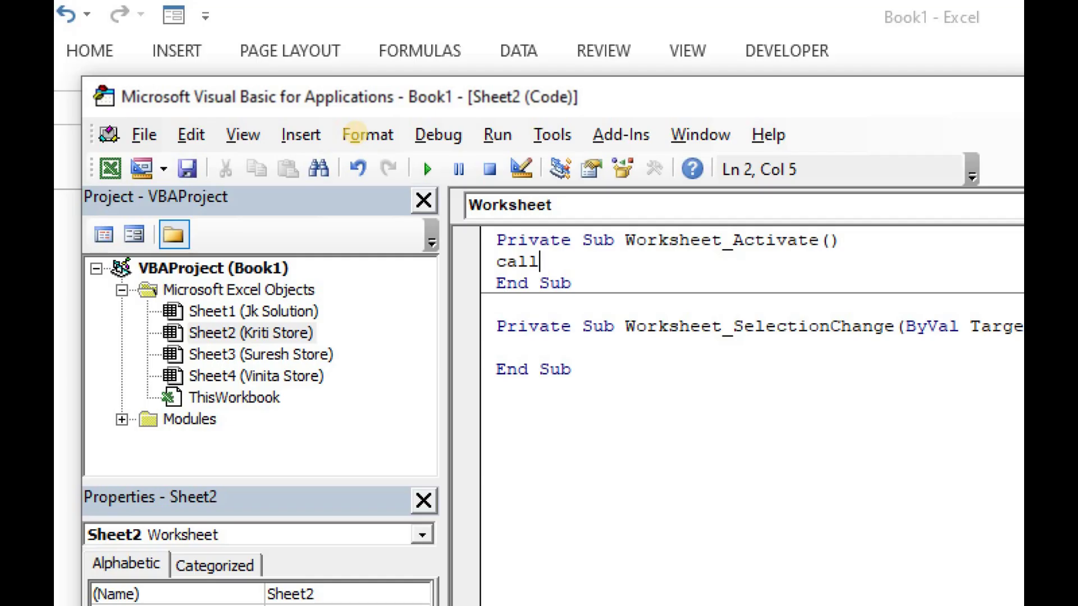
text(kst)
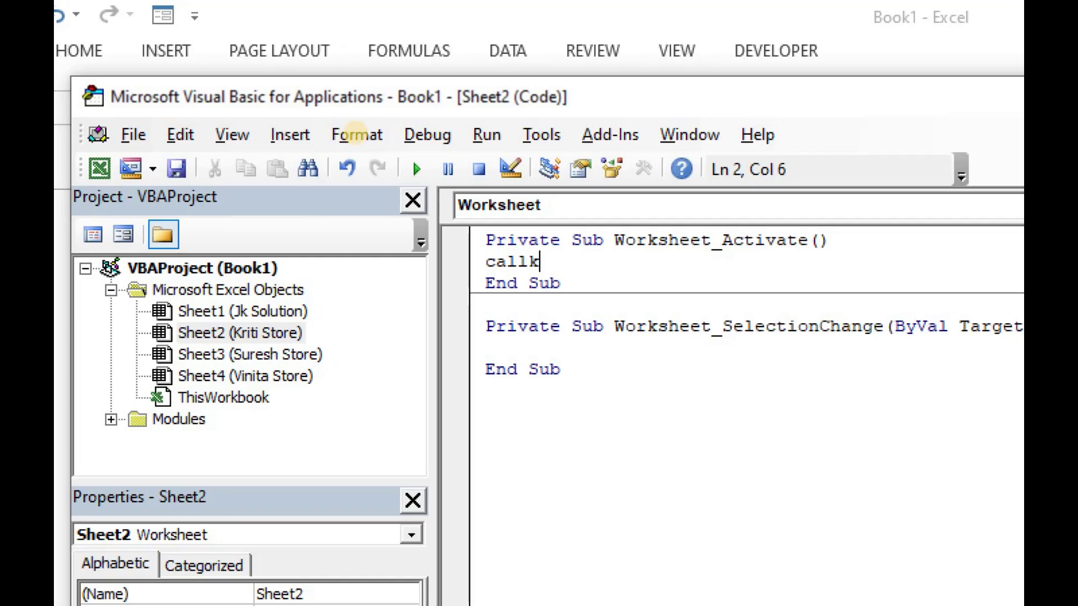
text(ore)
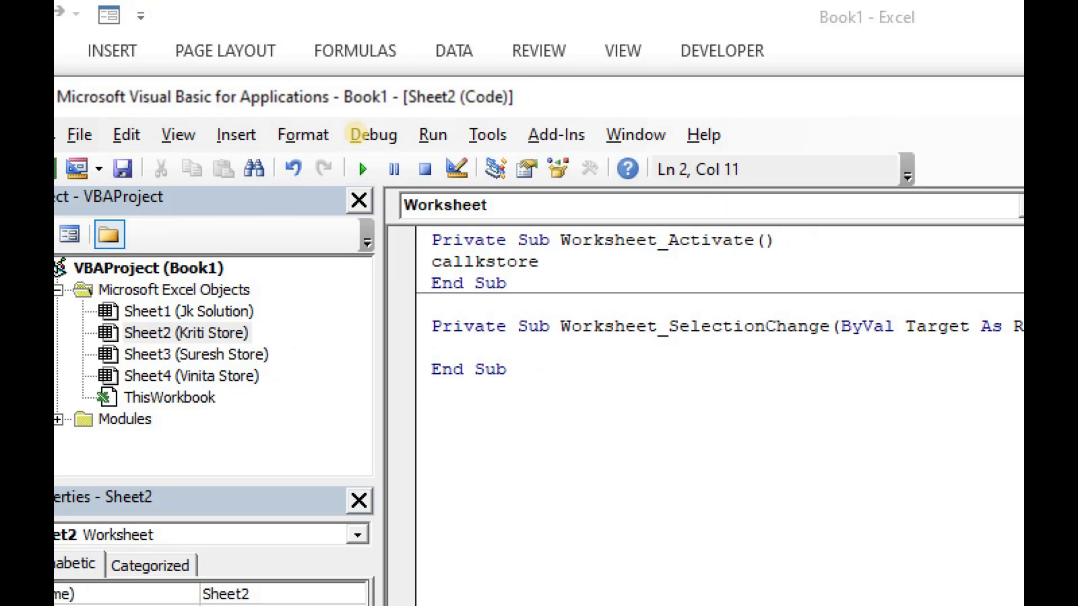
key(Left)
key(Left)
key(Left)
key(Left)
key(Left)
key(Left)
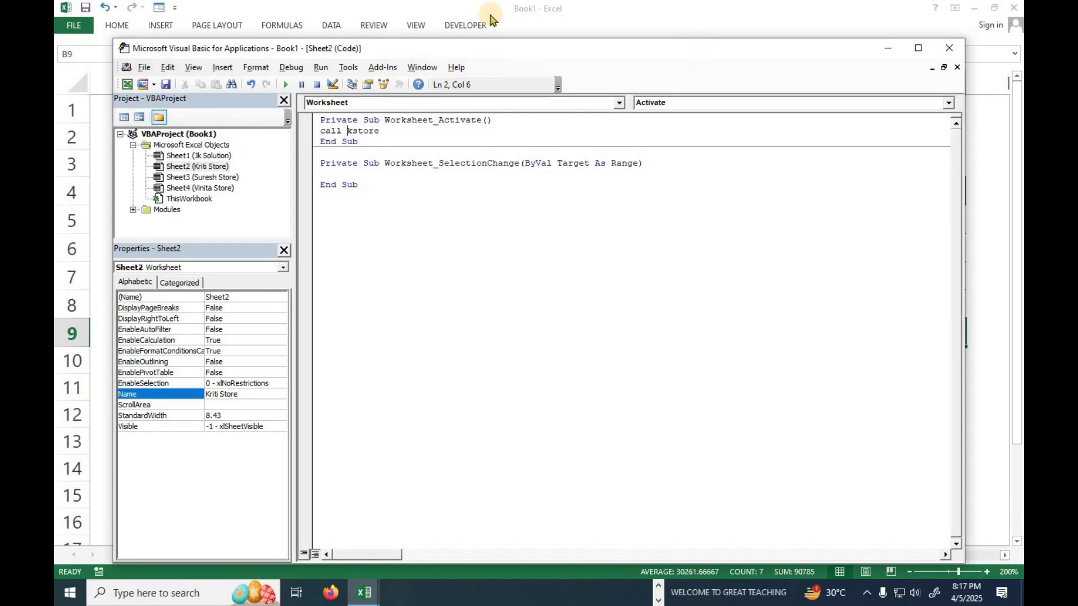
click(949, 48)
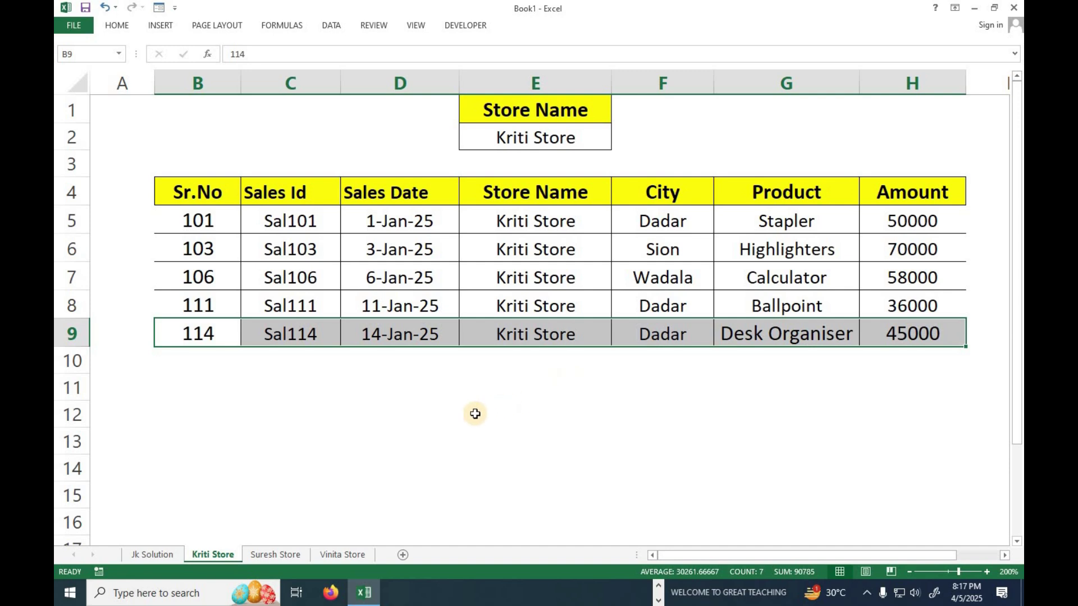
Open the Suresh Store sheet's code module and add a Worksheet Activate event procedure.
click(268, 560)
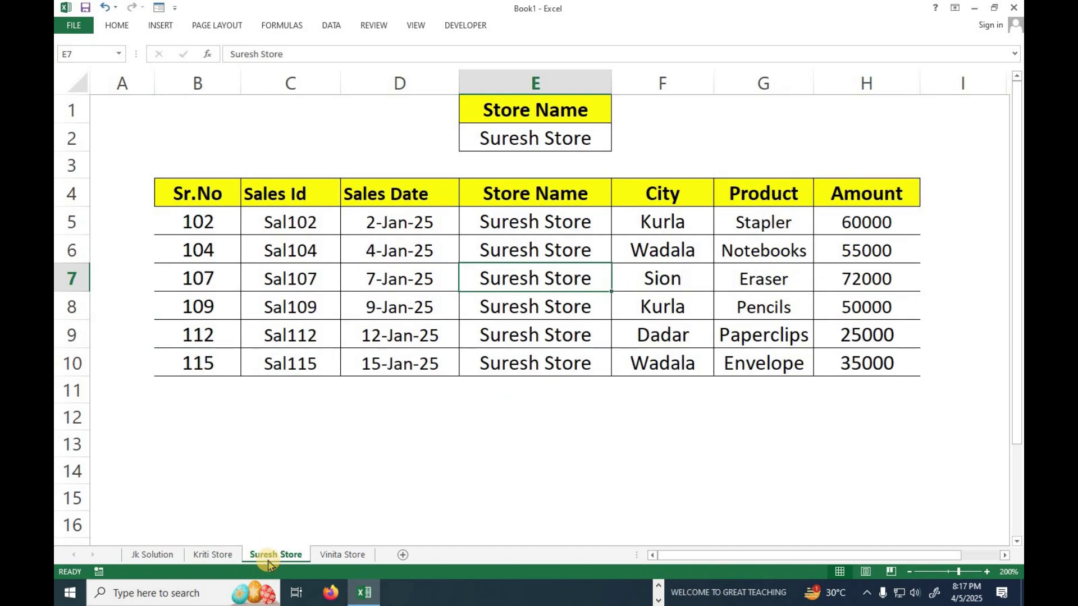
right_click(269, 560)
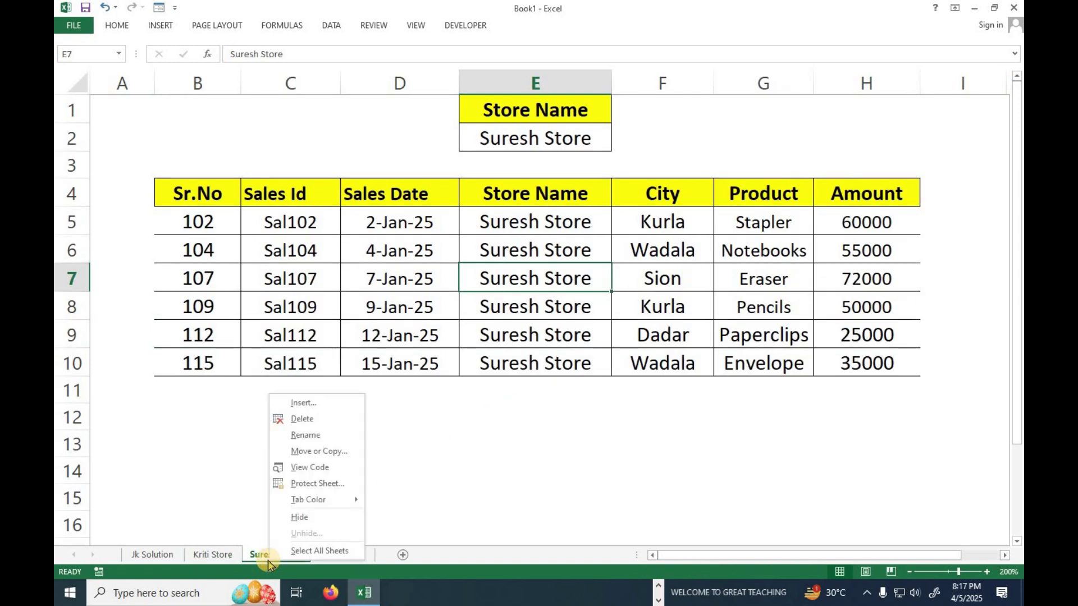
click(297, 468)
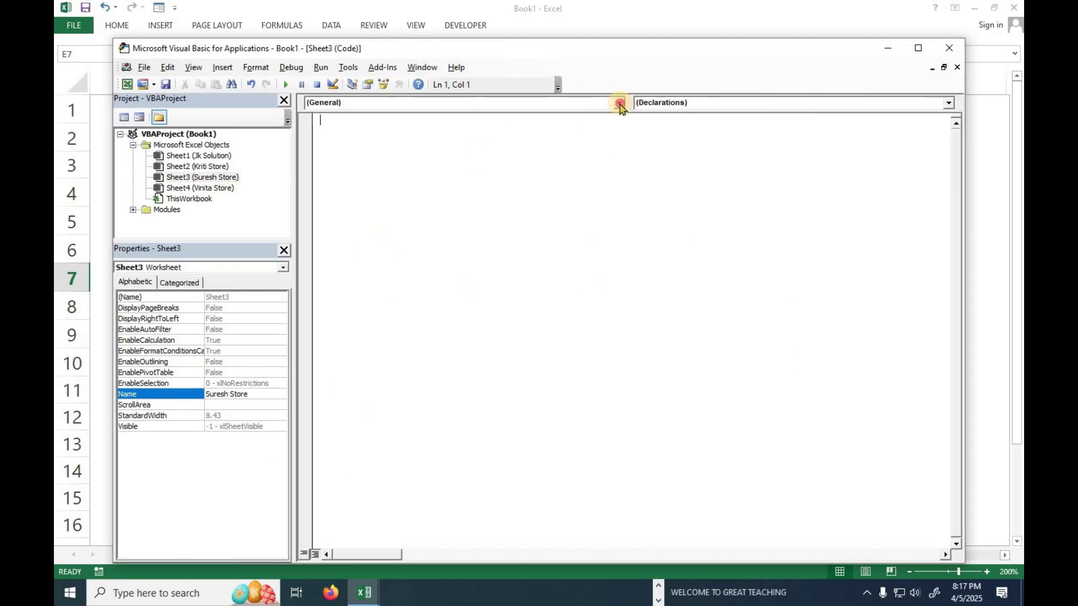
click(620, 103)
click(348, 126)
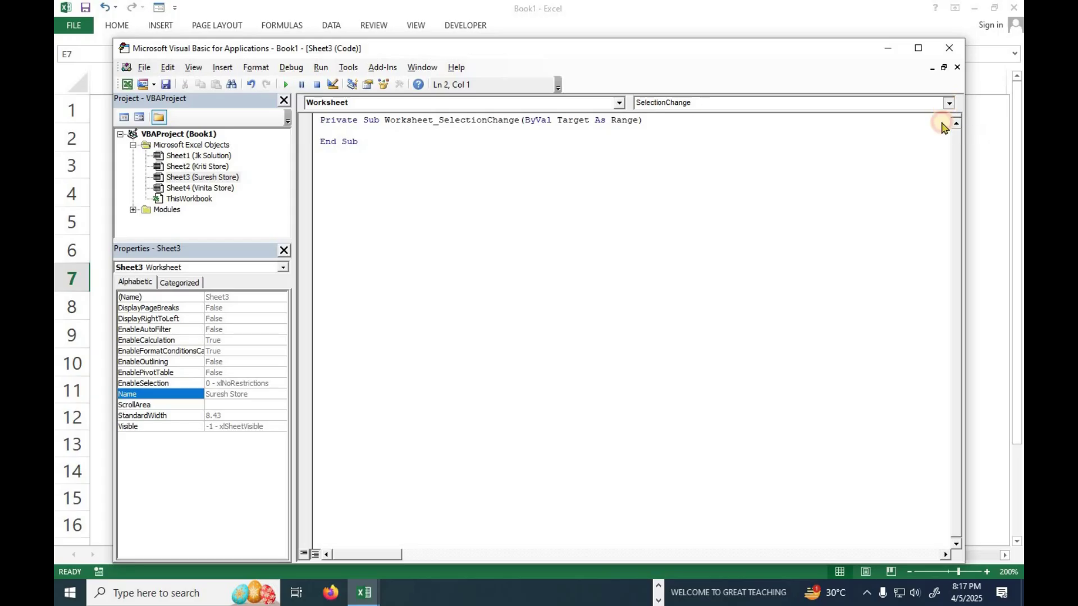
click(948, 103)
scroll(948, 126, up, 2)
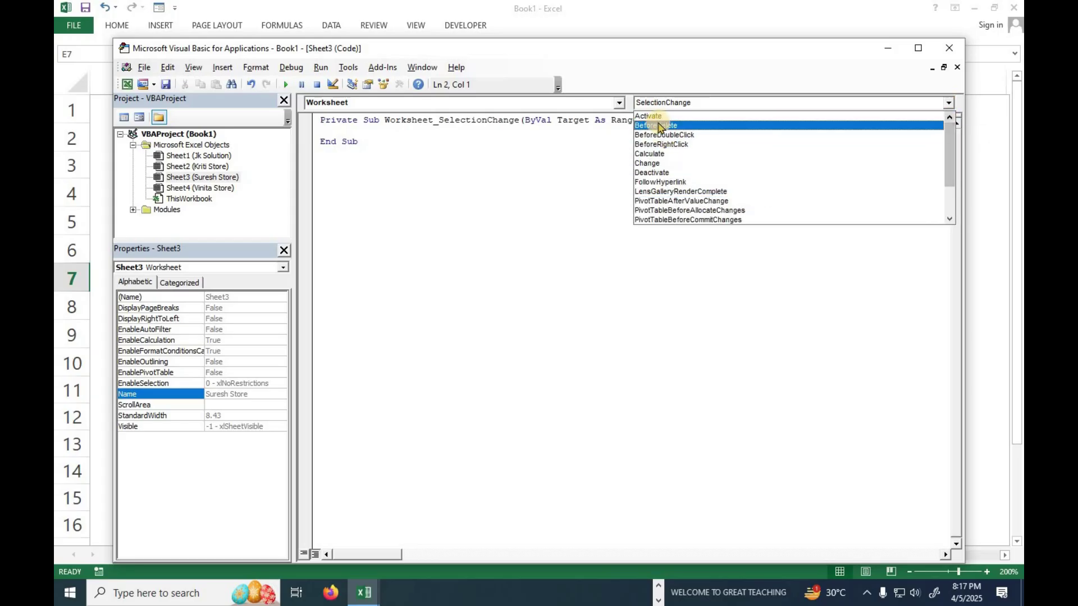
click(657, 118)
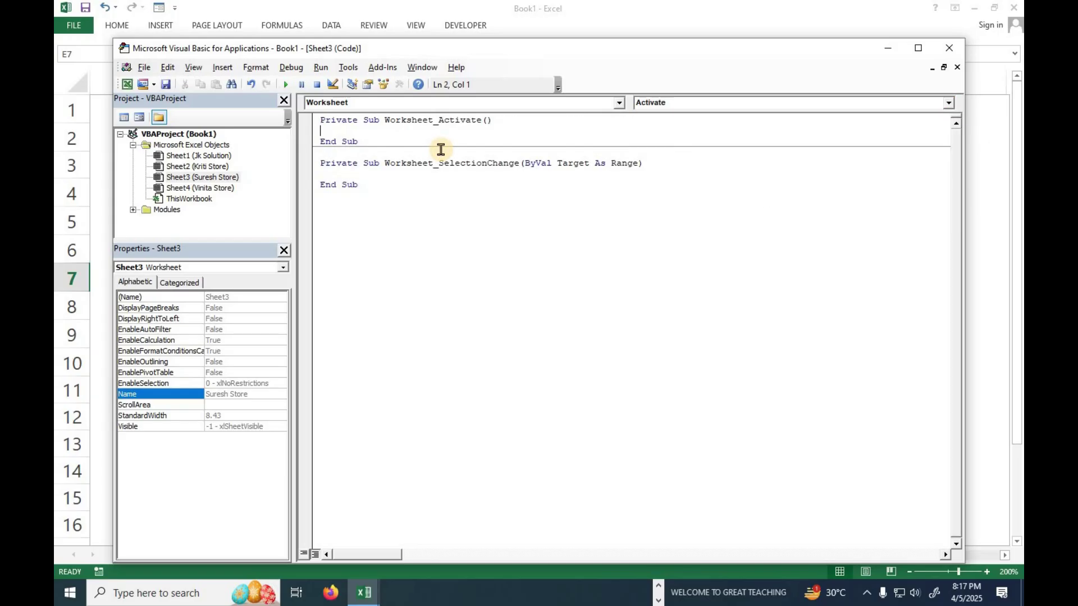
Enter "call sstore" in the Suresh Store sheet's Worksheet_Activate procedure and close the code editor.
text(call store)
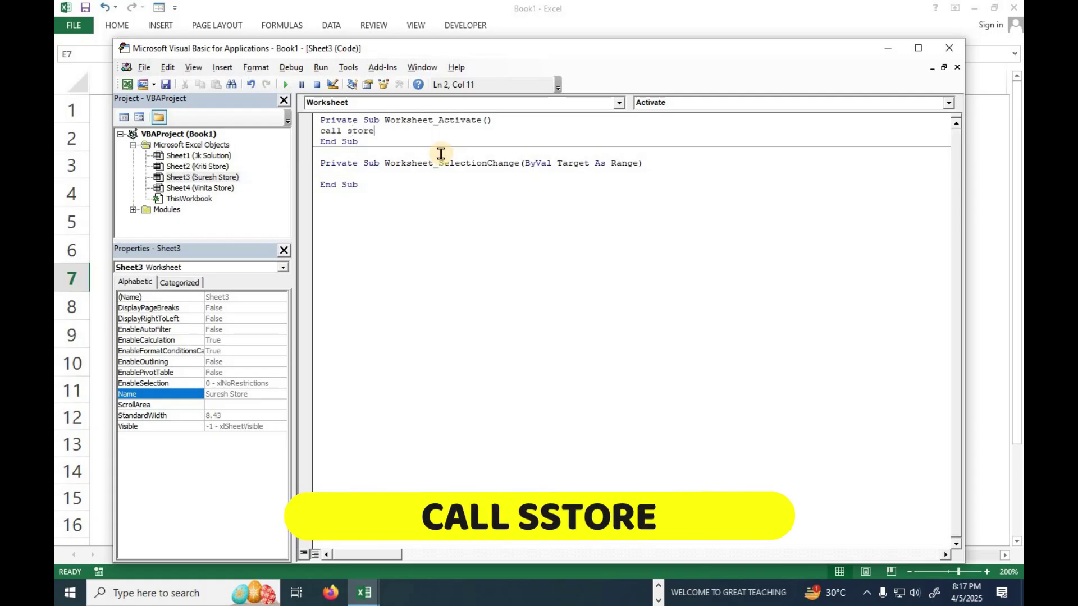
click(341, 130)
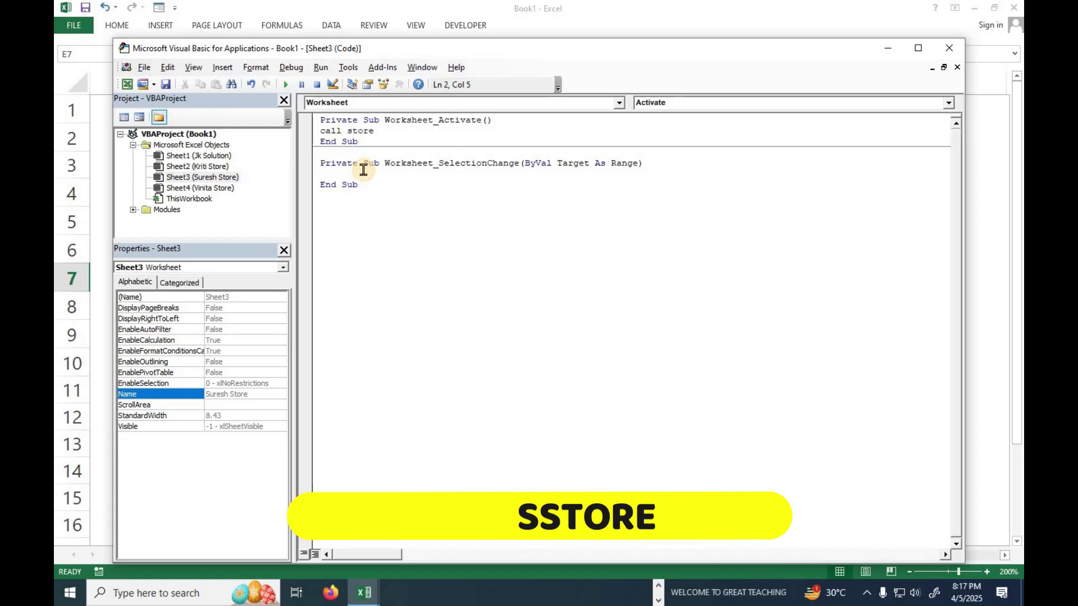
key(Right)
text(s)
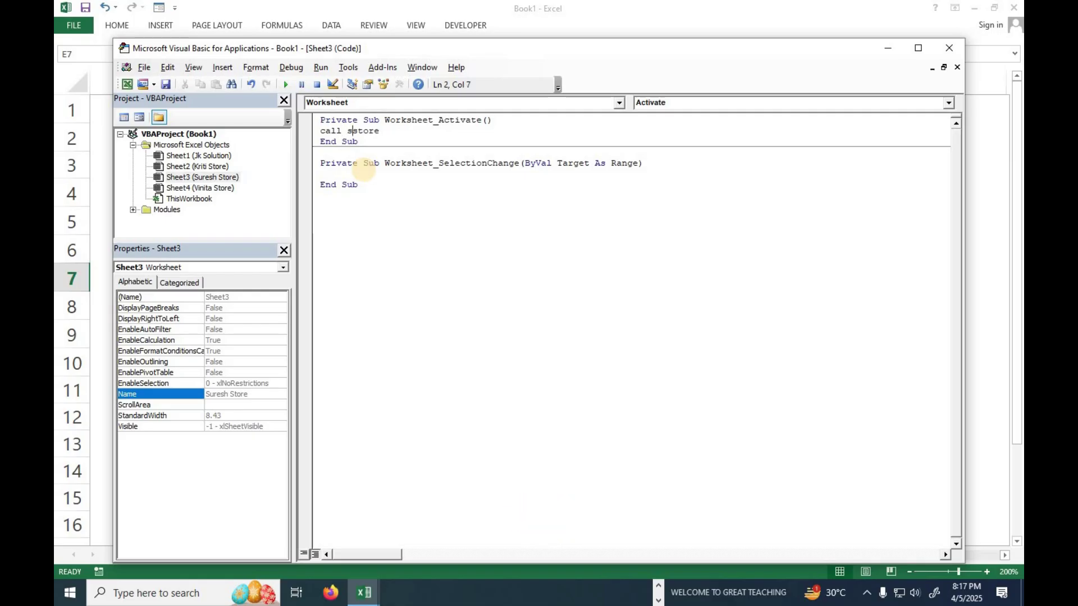
click(954, 50)
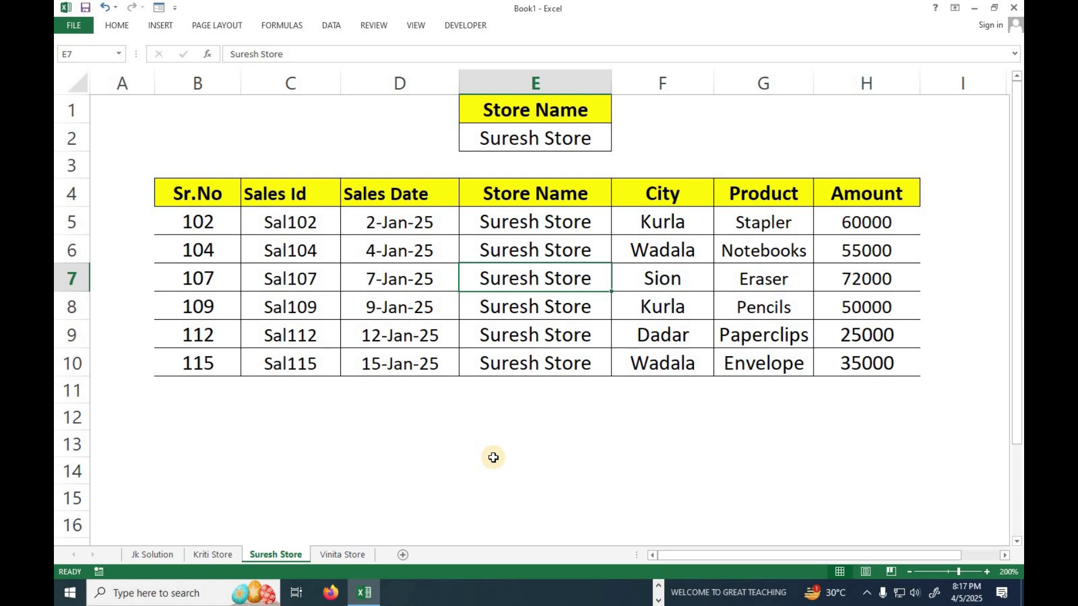
Open the Vinita Store sheet's code module and add a Worksheet Activate event procedure.
click(353, 557)
right_click(355, 556)
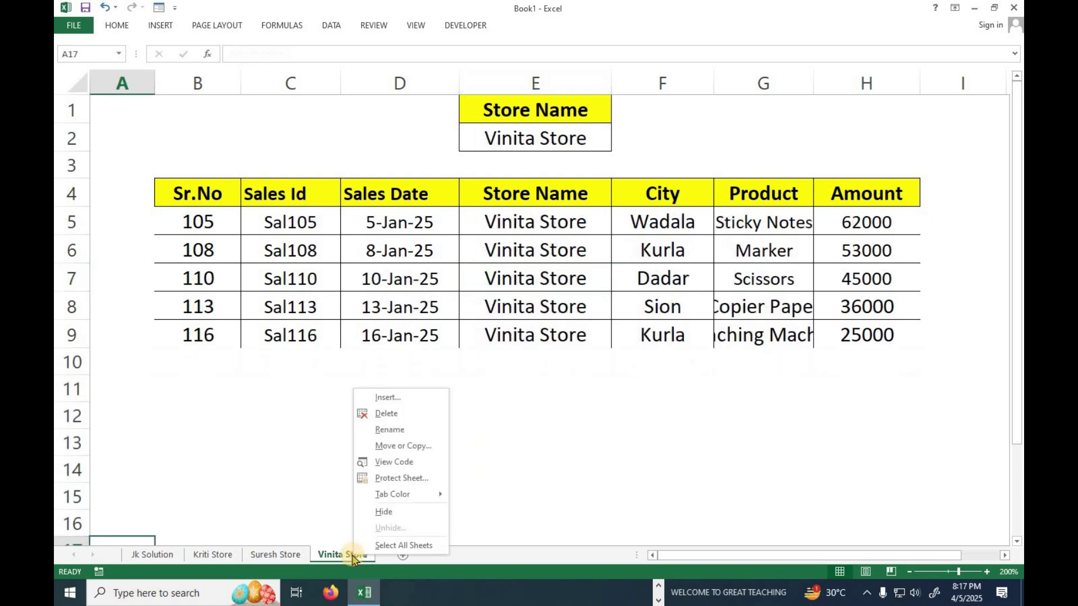
click(389, 466)
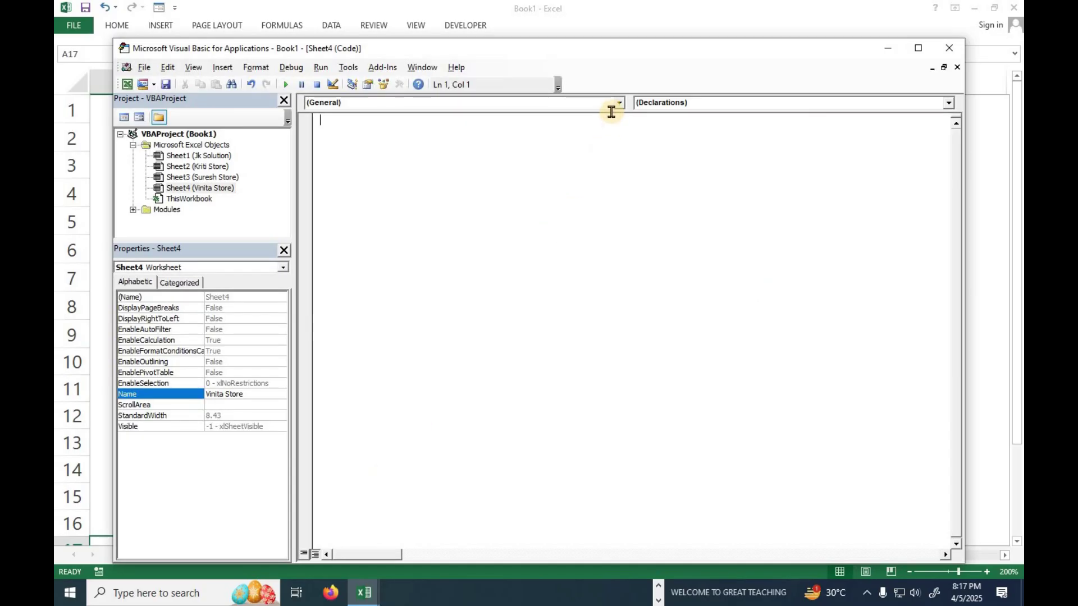
click(620, 102)
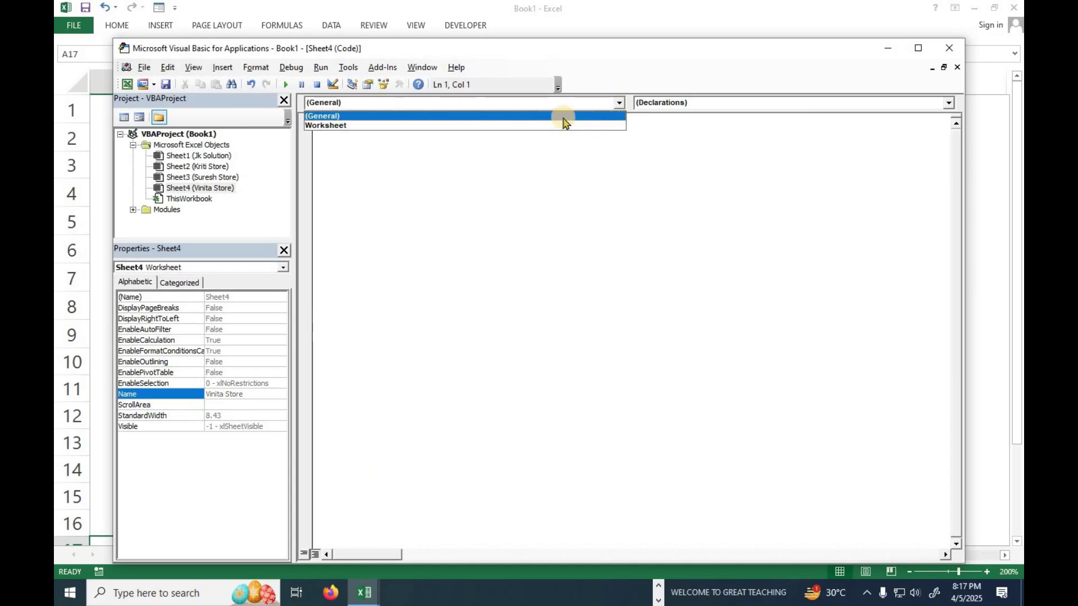
click(531, 123)
scroll(696, 168, up, 3)
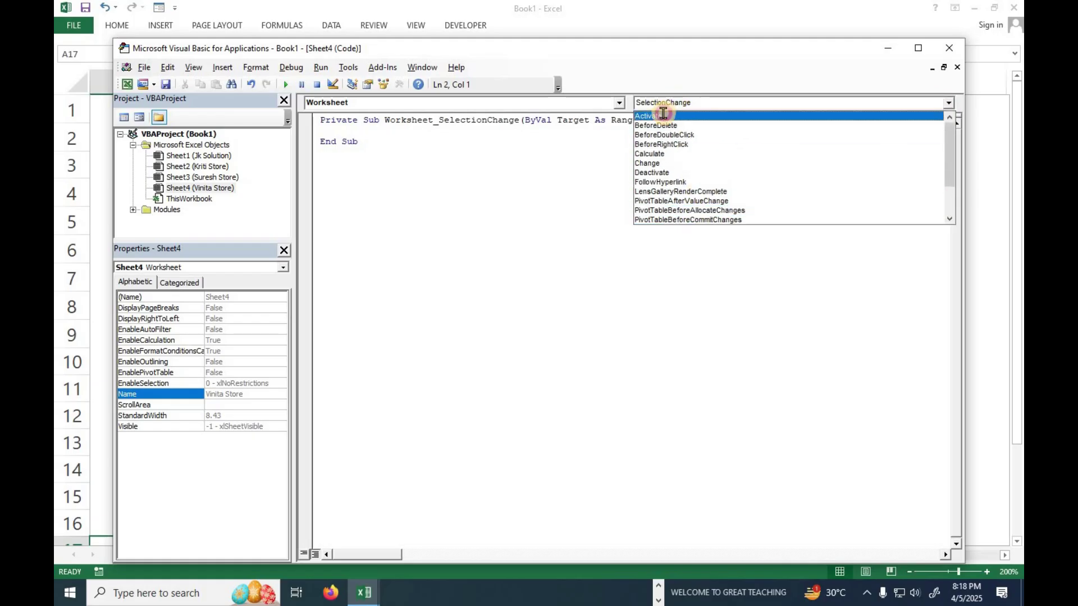
click(663, 116)
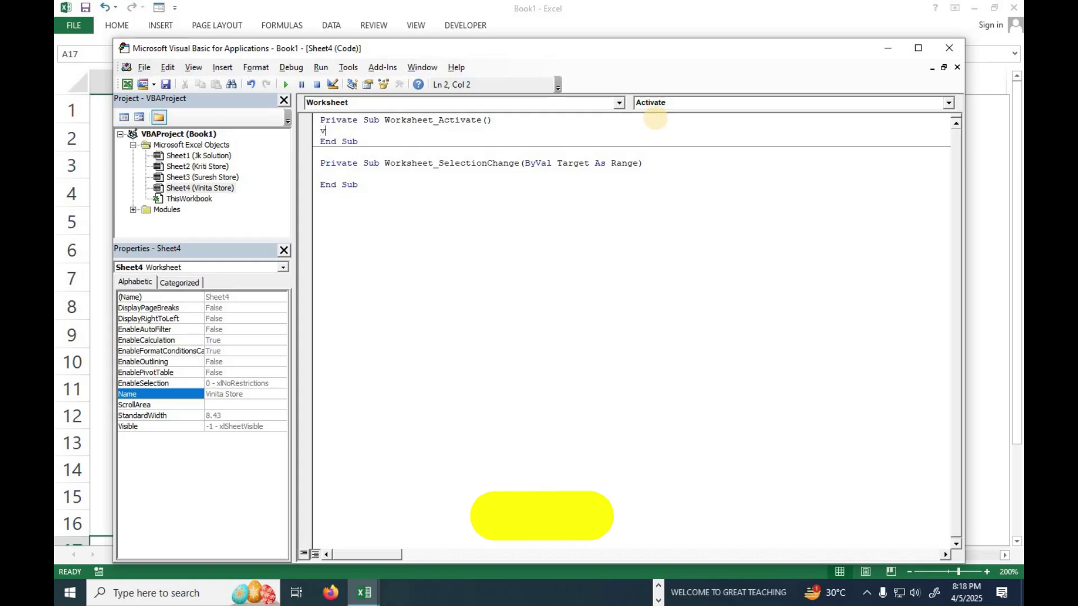
Enter "call vstore" in the Vinita Store sheet's Worksheet_Activate procedure and return to the Jk Solution sheet.
text(call)
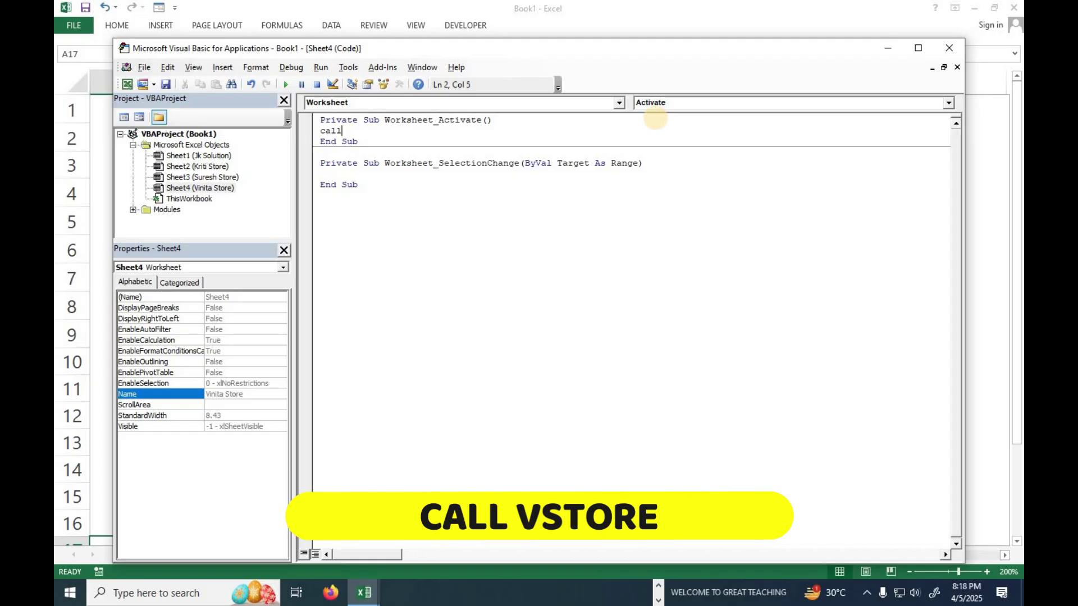
text( vstore)
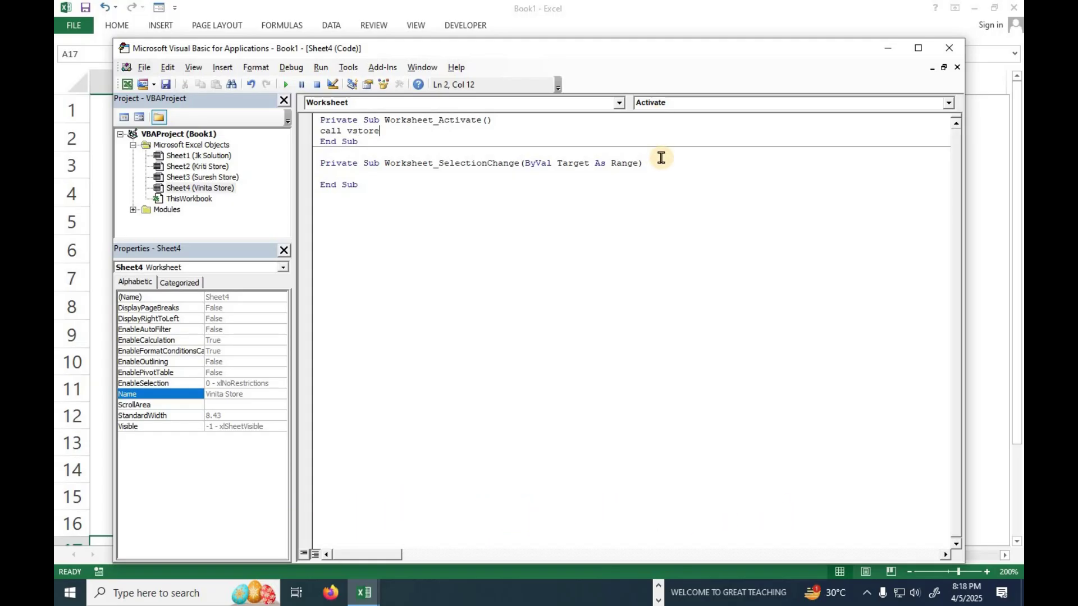
click(949, 48)
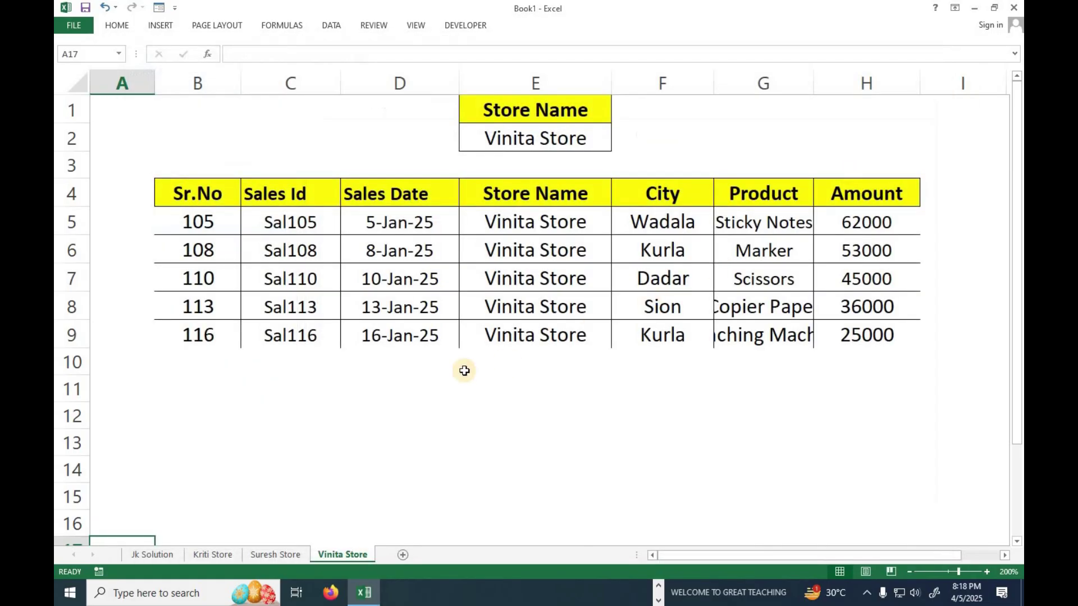
click(440, 371)
click(153, 555)
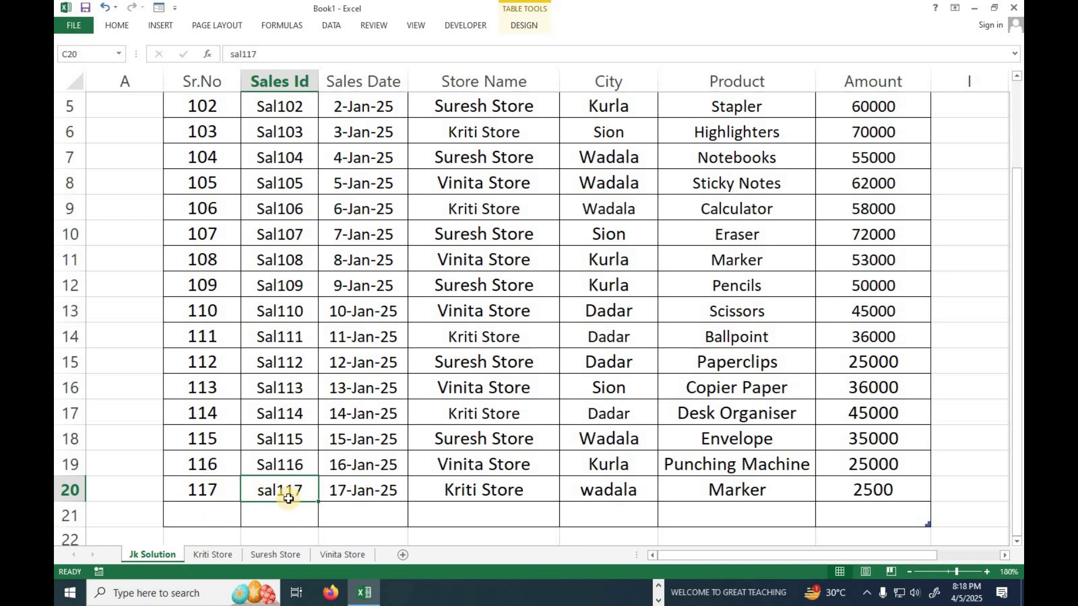
Activate the Kriti Store sheet and check its extracted list for the Jk Solution record 117.
drag(299, 488, 332, 485)
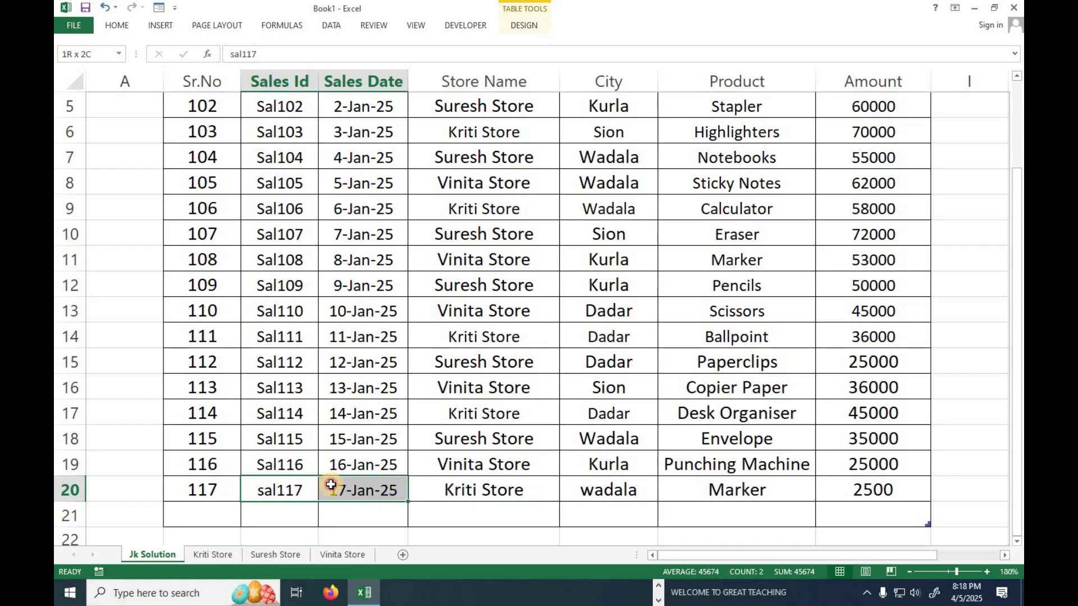
click(205, 555)
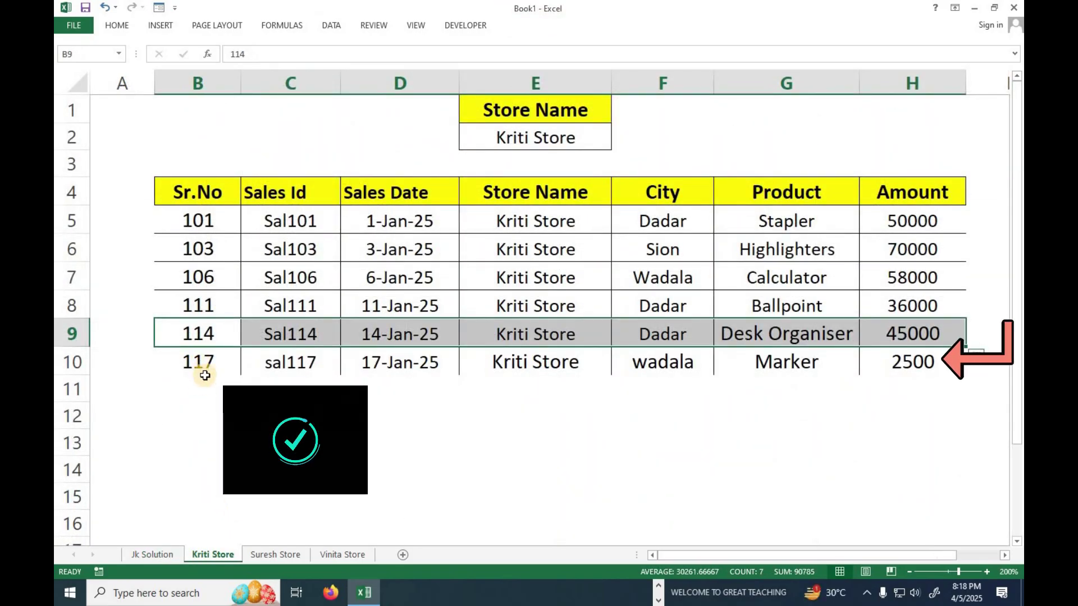
drag(224, 361, 257, 368)
drag(642, 365, 890, 344)
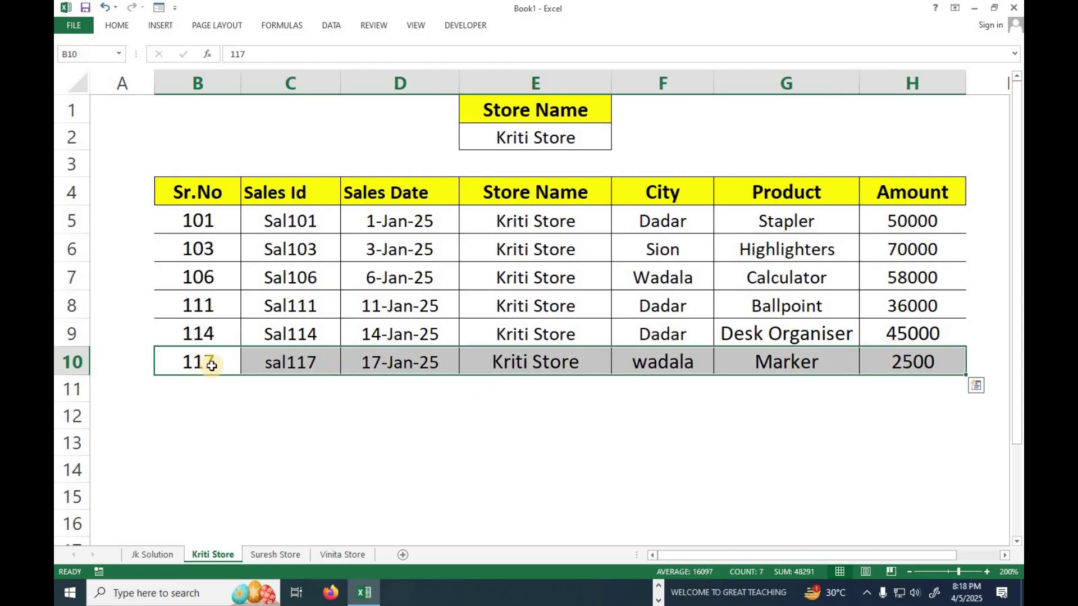
drag(214, 358, 884, 356)
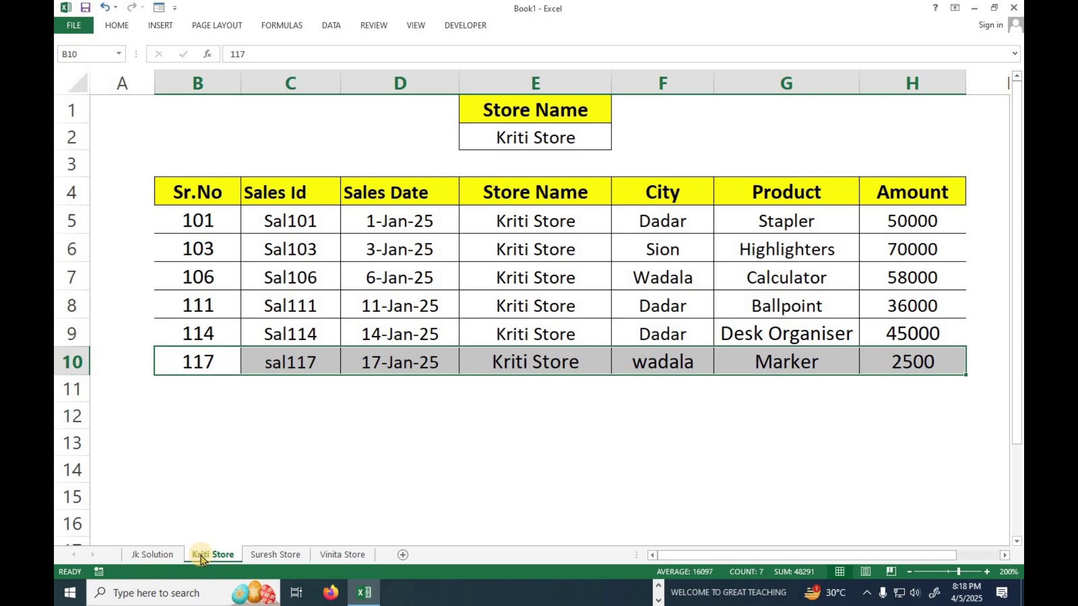
Start a new record in row 21 of the Jk Solution table with Sr.No 118, Sales Id sal118 and Sales Date 01-18-2025.
click(147, 553)
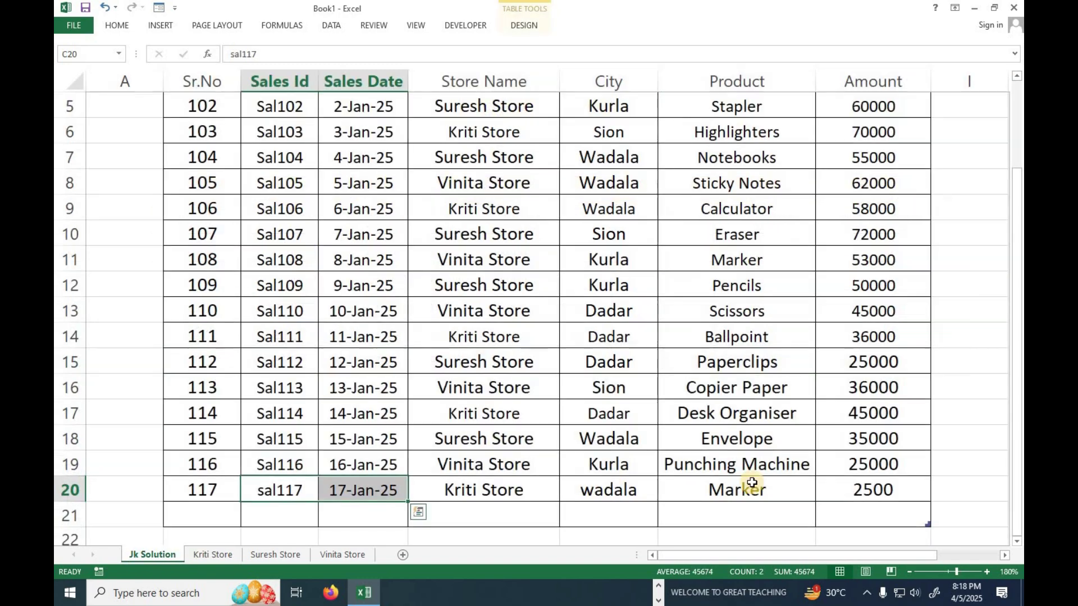
click(229, 517)
text(118)
key(Tab)
text(sal118)
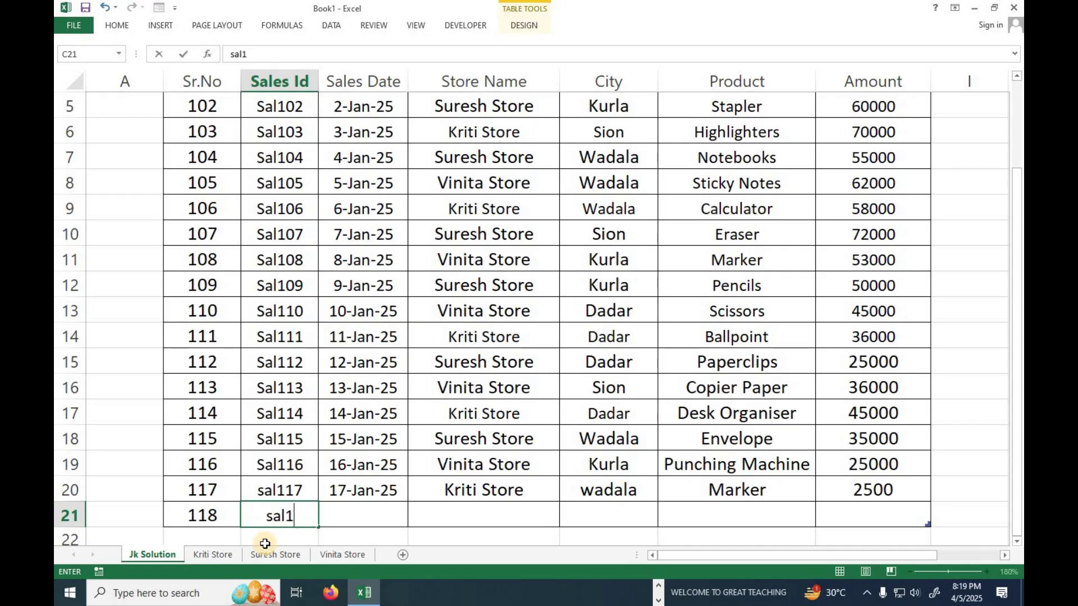
key(Tab)
text(1)
key(BackSpace)
text(01-18-2025)
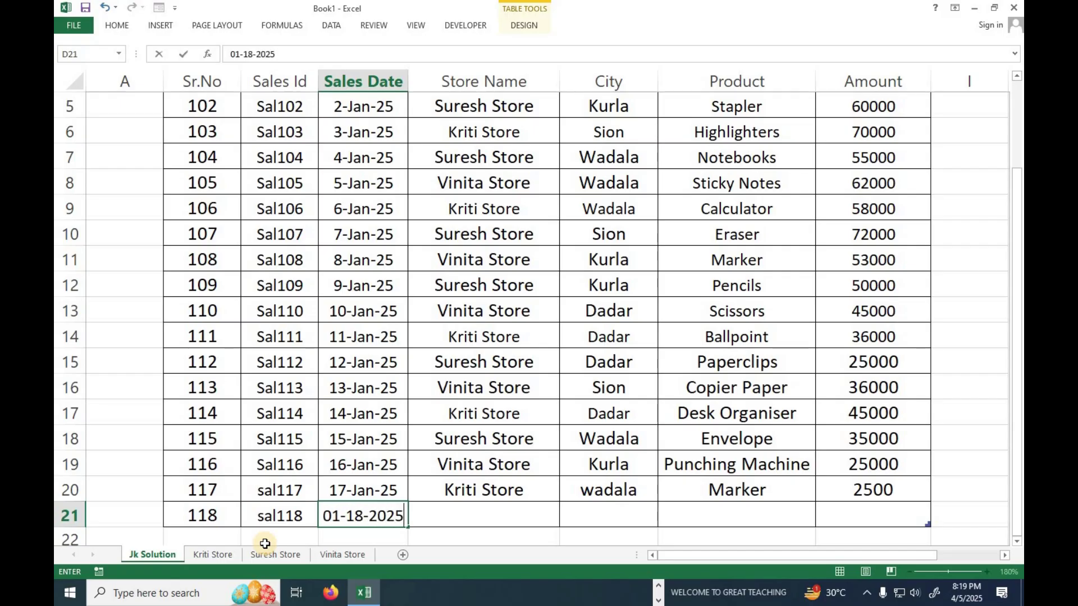
key(Tab)
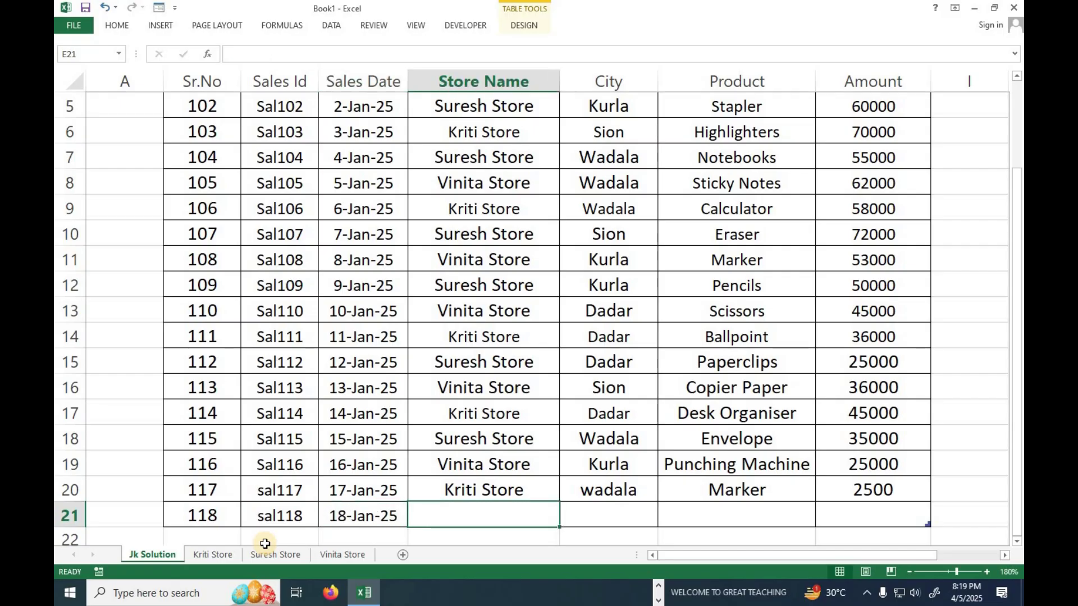
Complete record 118 with store name Suresh Store, city sion, product Eraser and amount 1500.
text(suresh Store)
key(Tab)
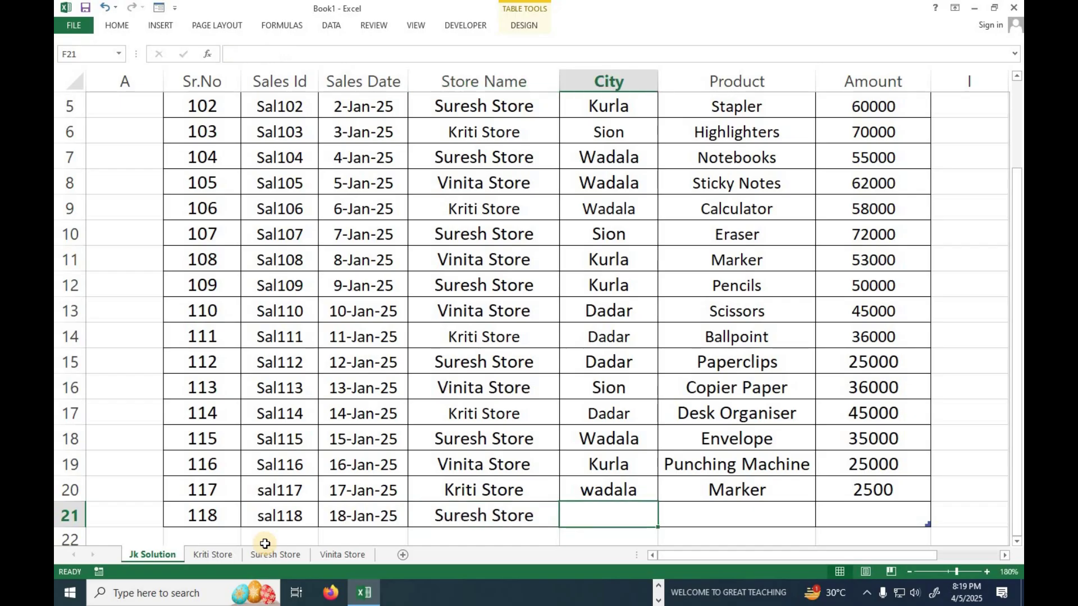
text(sion)
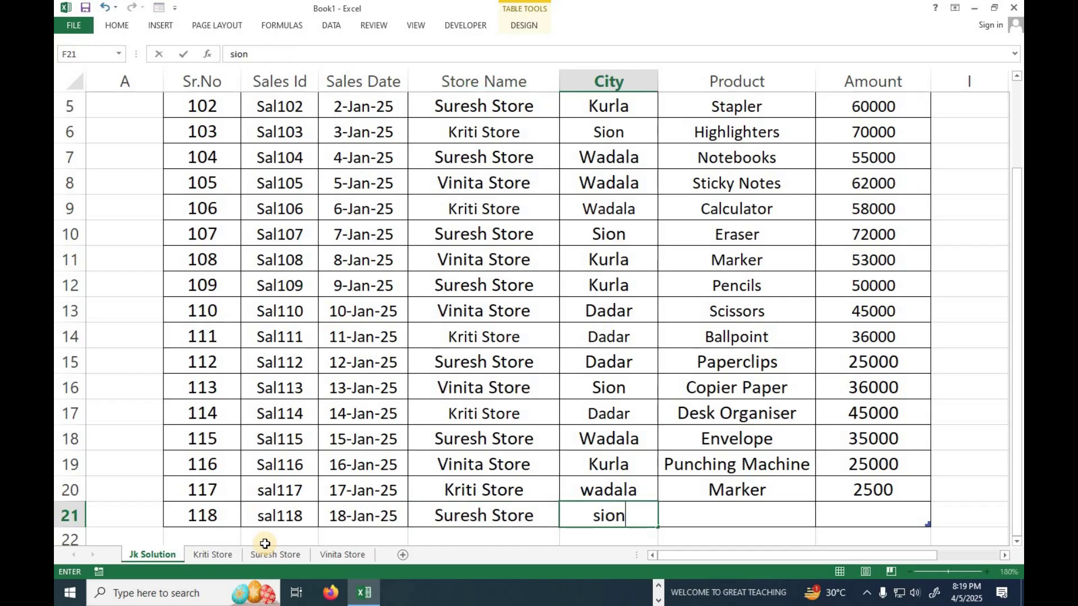
key(Tab)
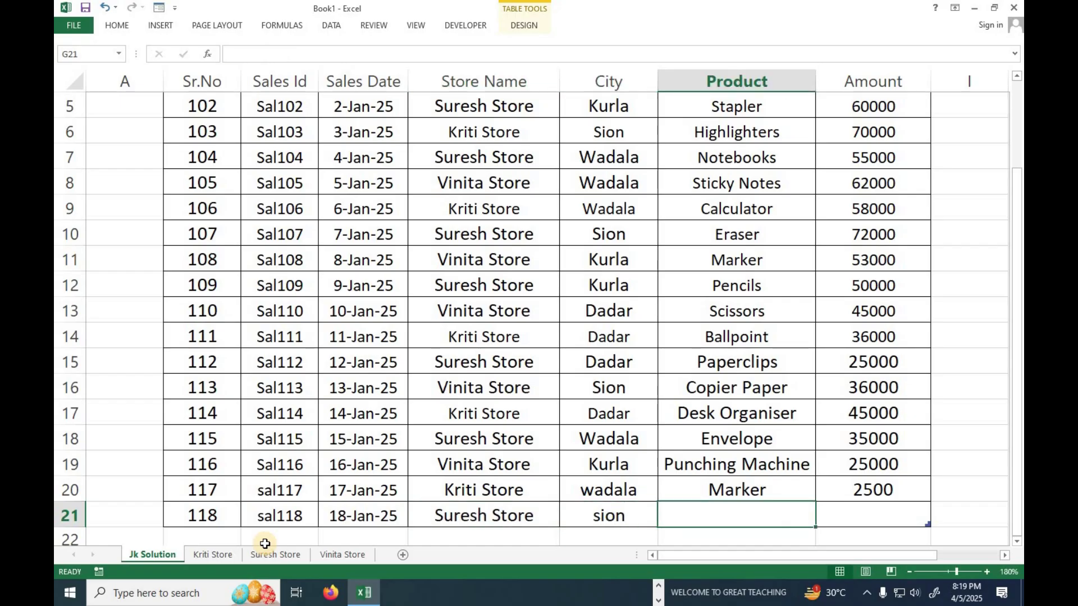
text(eraser)
key(Tab)
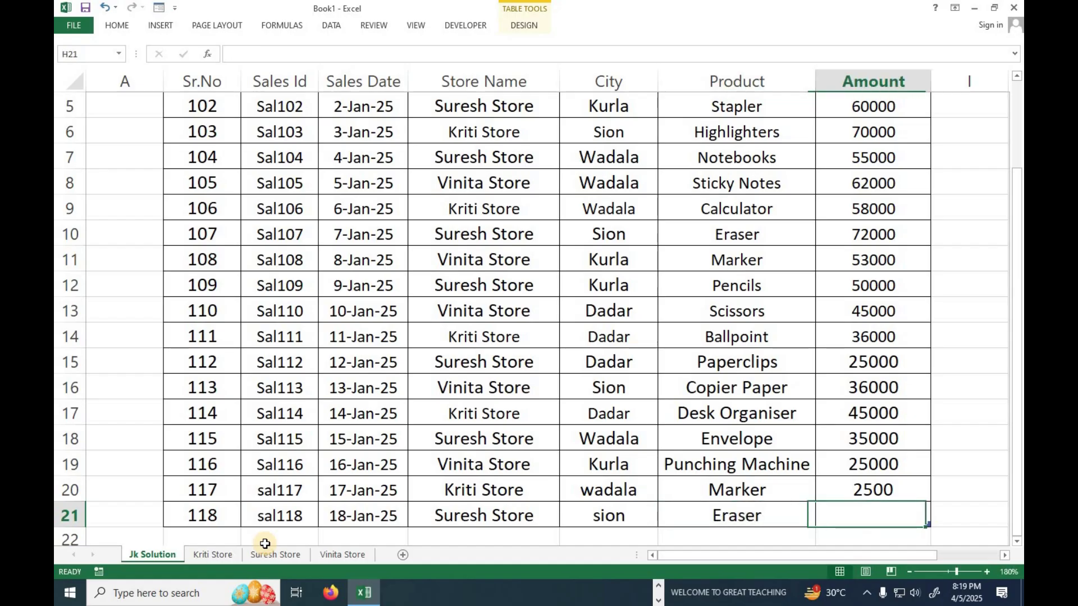
text(1500)
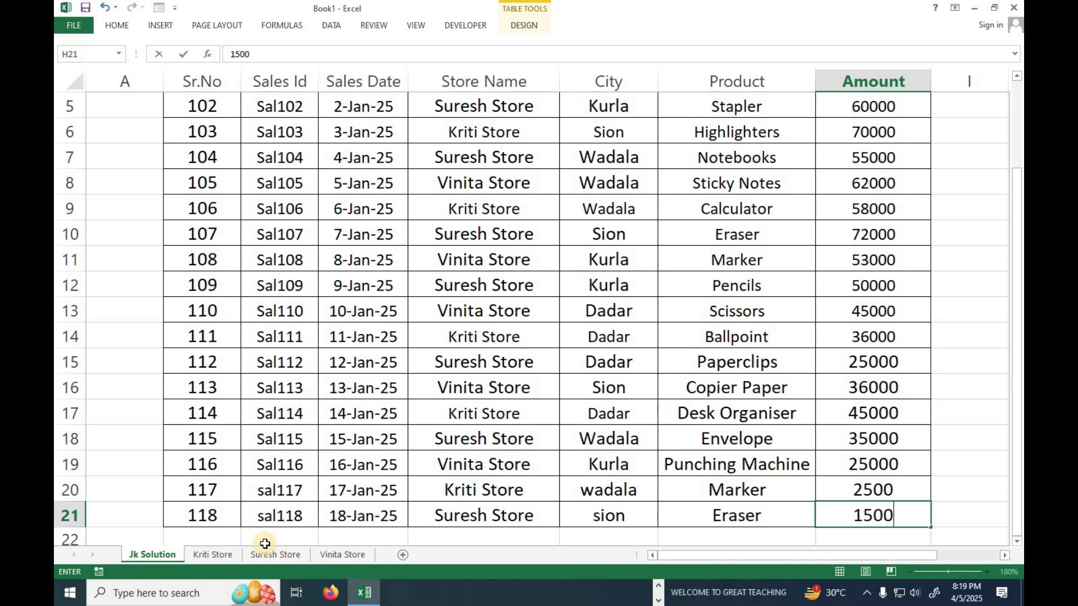
key(Return)
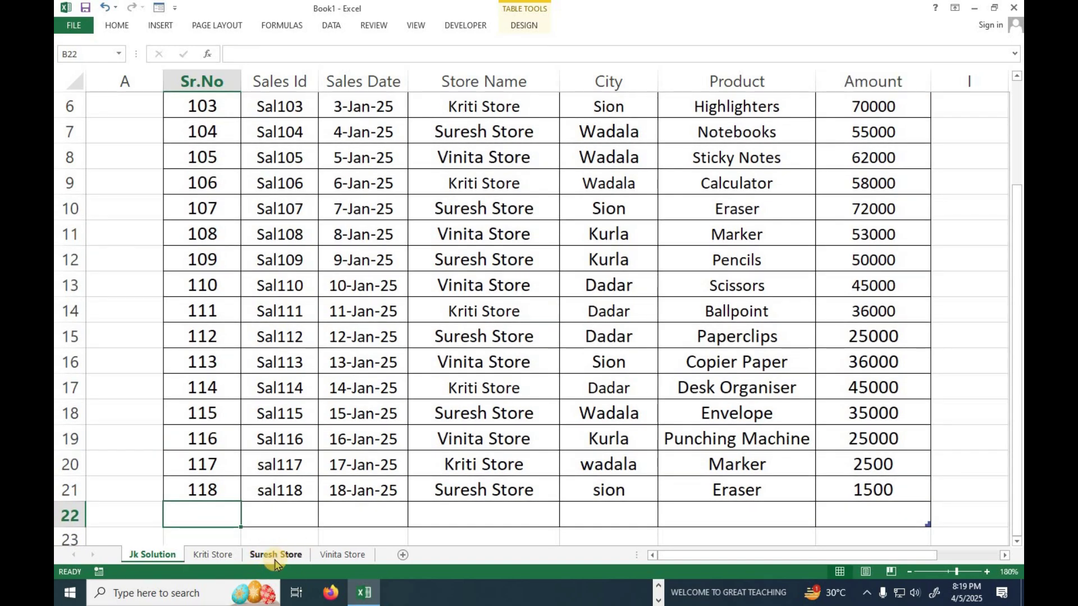
Activate the Suresh Store sheet and check its extracted list for the fields of record 118.
click(275, 556)
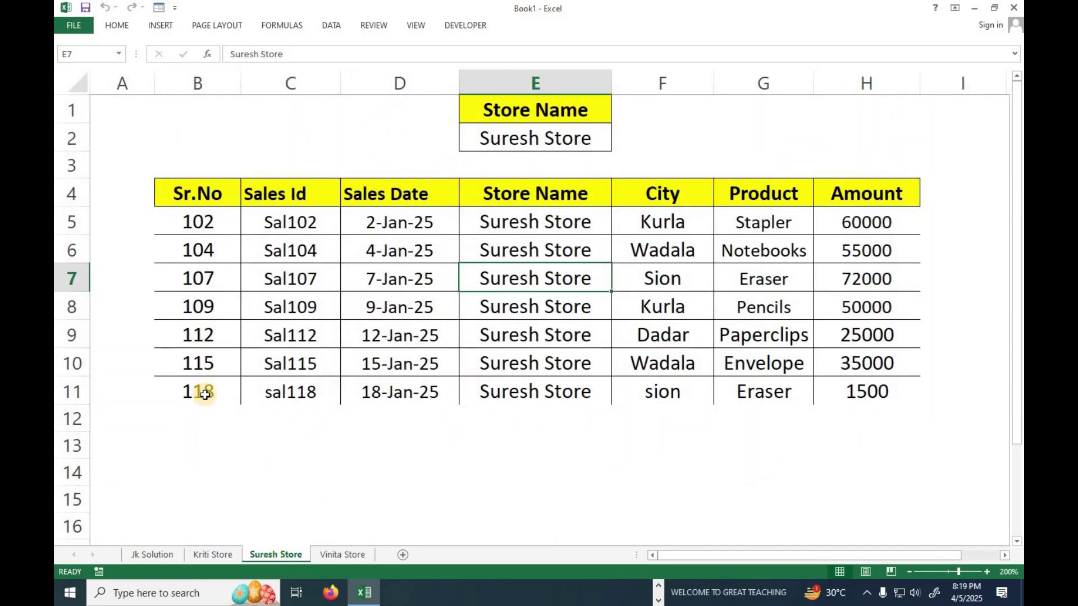
drag(209, 394, 867, 384)
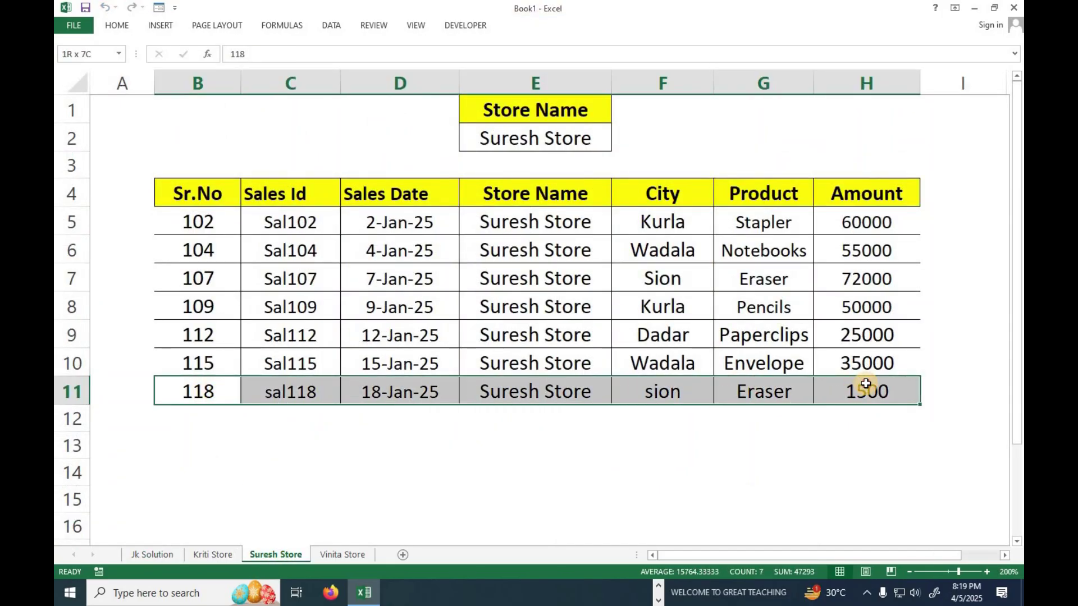
click(515, 395)
click(672, 396)
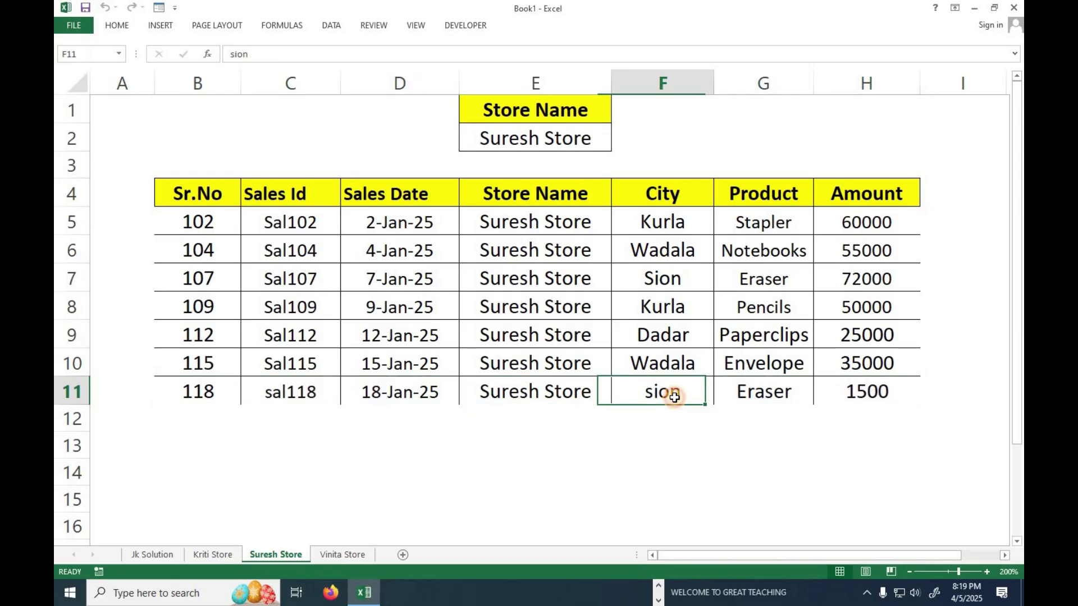
click(791, 400)
click(855, 387)
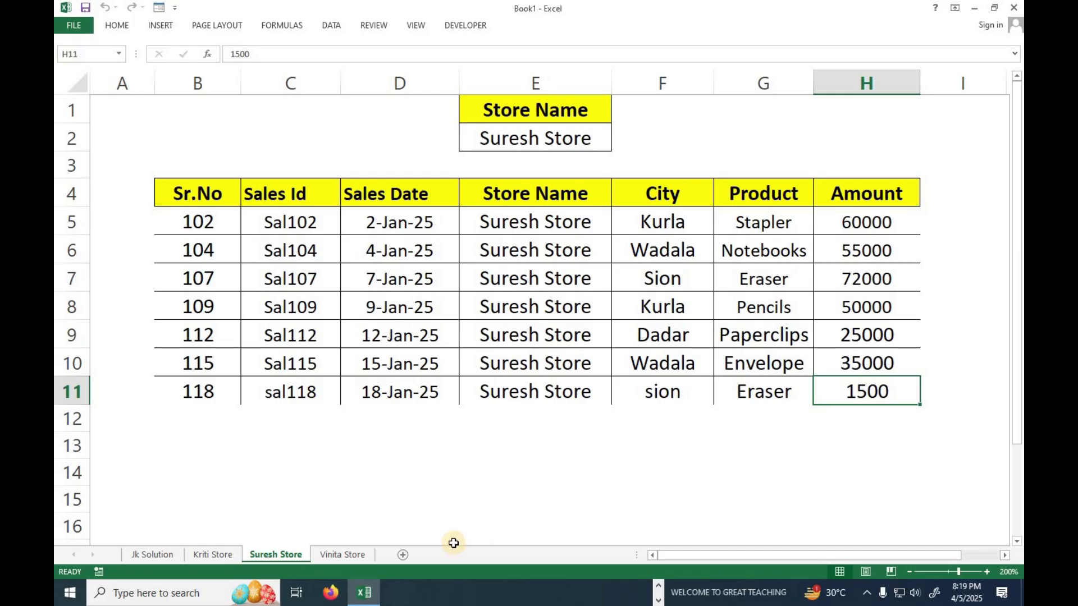
Go through the store sheets to the Vinita Store sheet and autofit its Product column to the contents.
click(160, 556)
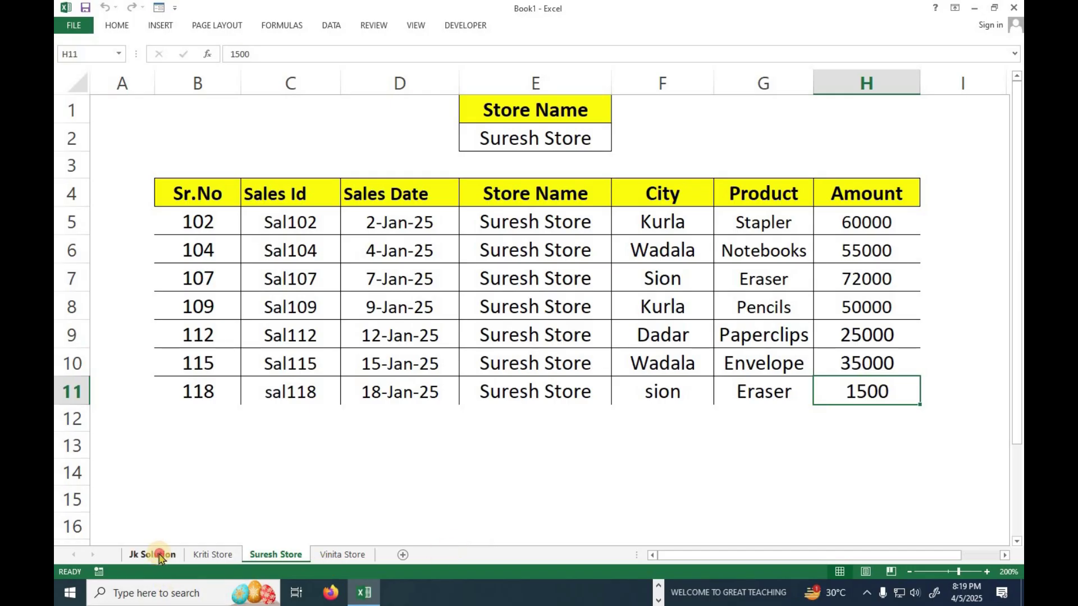
click(220, 555)
click(255, 554)
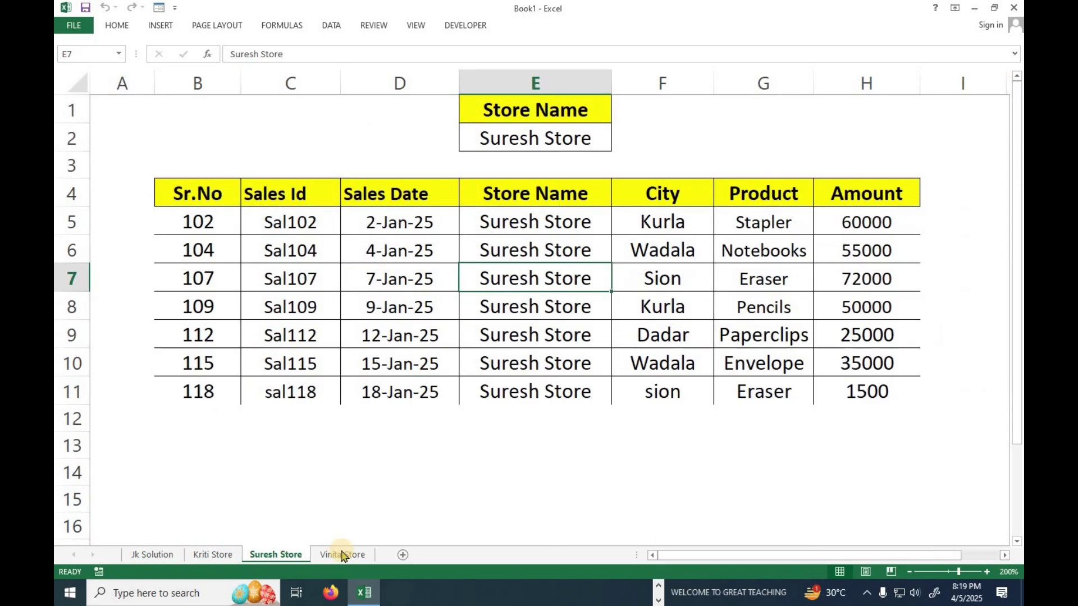
click(344, 555)
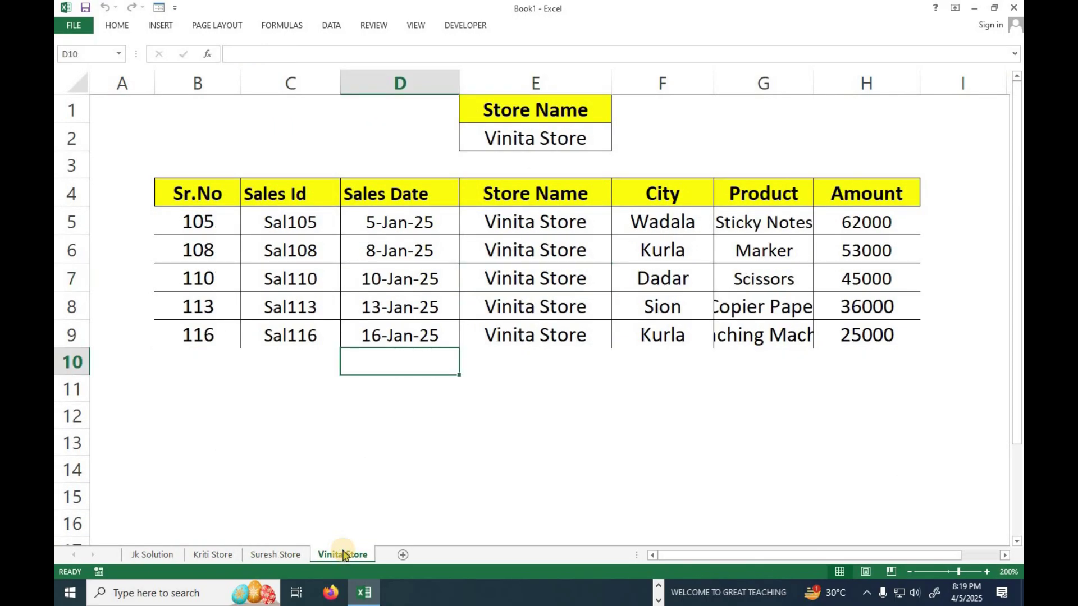
double_click(817, 92)
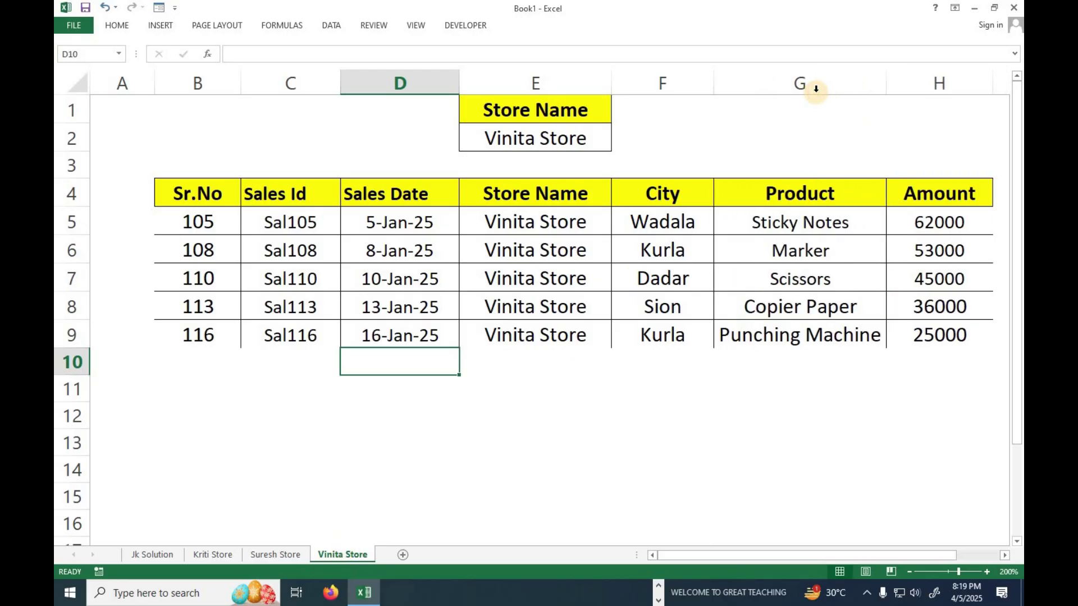